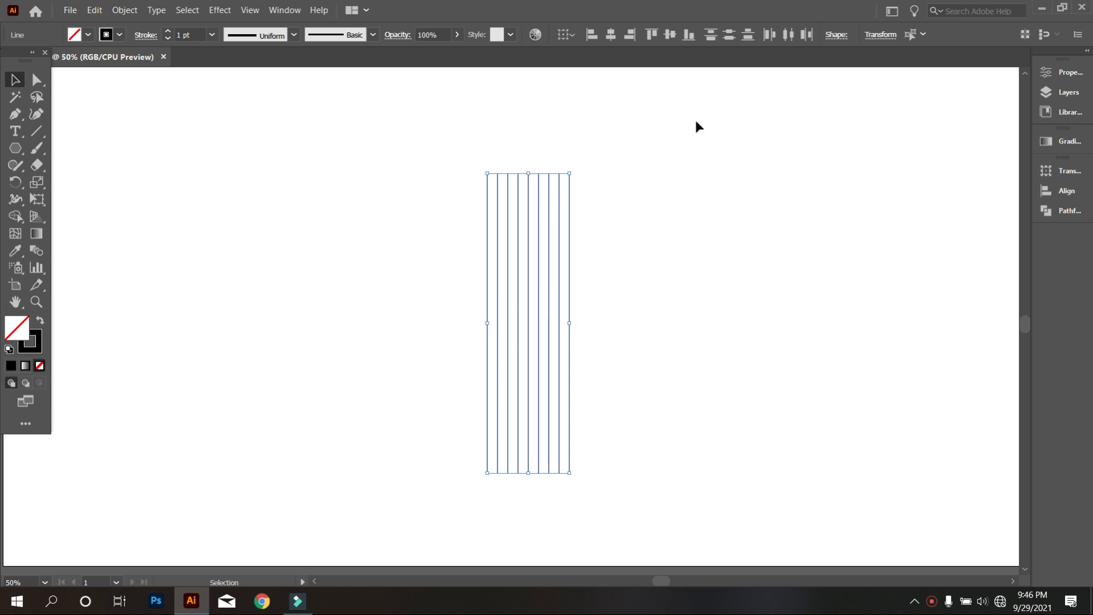
# Group the row of evenly spaced vertical lines into a single object.
pyautogui.rightClick(551, 169)
pyautogui.click(591, 247)
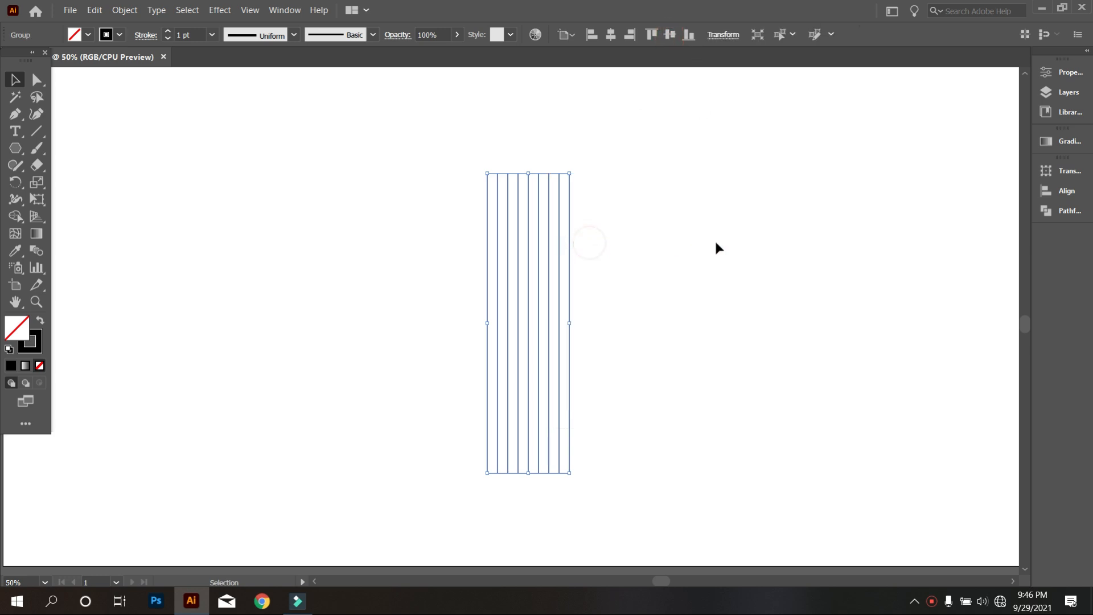
pyautogui.click(715, 242)
# Draw a three-sided polygon with a radius of 128.0226 px and move it beside the vertical line group.
pyautogui.scroll(1, 589, 335)
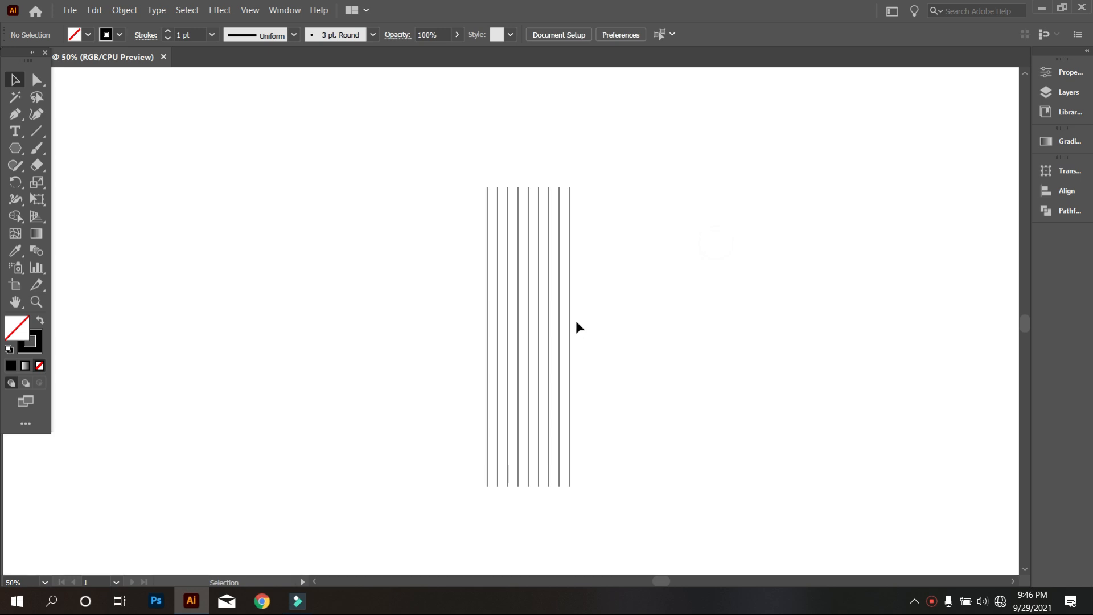
pyautogui.click(26, 150)
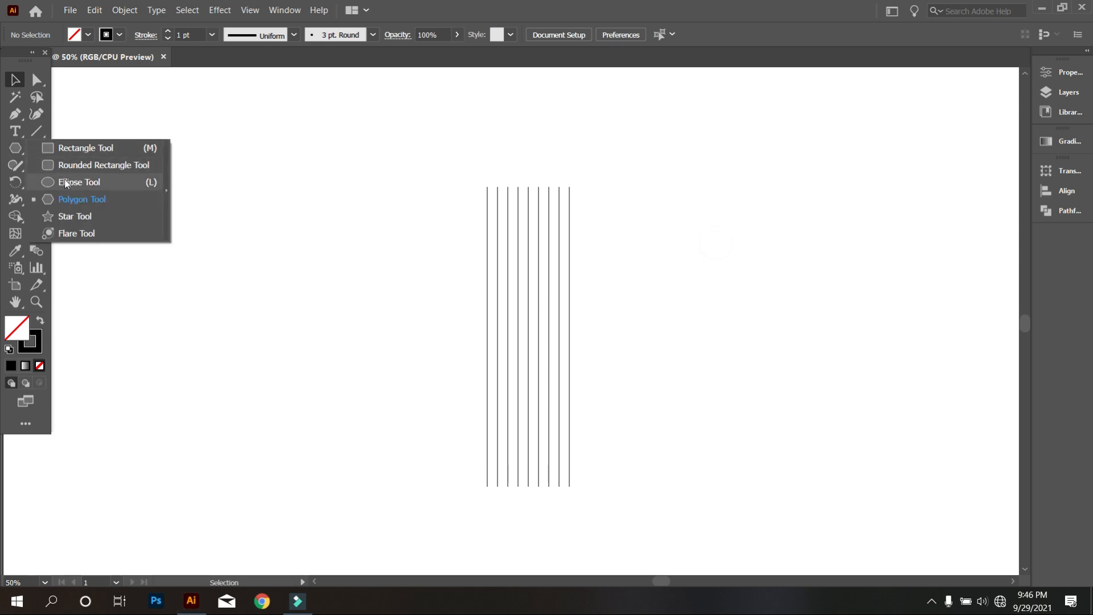
pyautogui.click(76, 202)
pyautogui.click(313, 217)
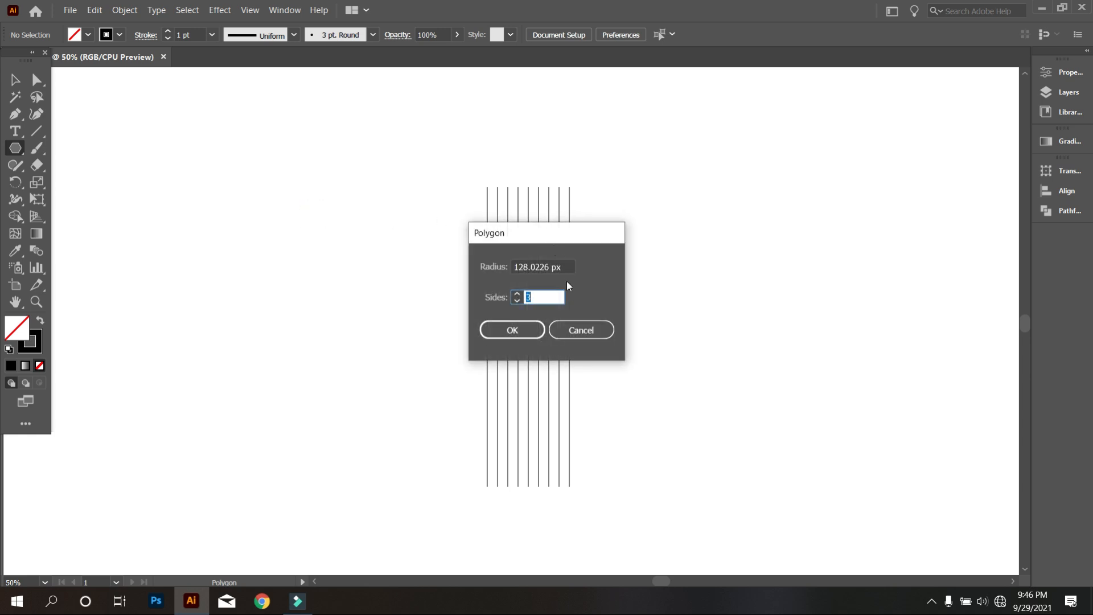
pyautogui.click(518, 326)
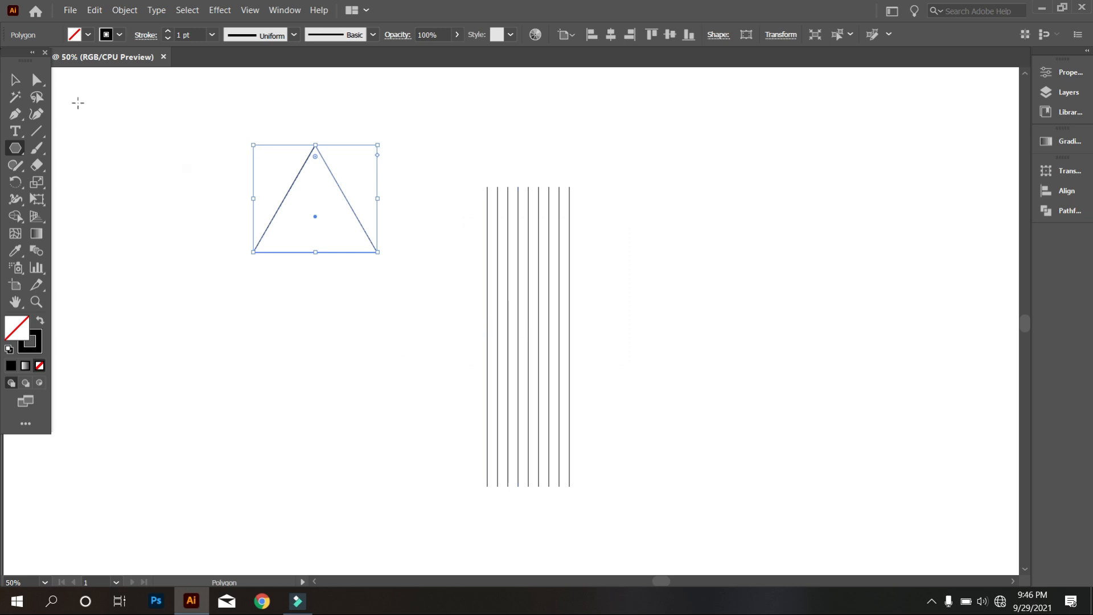
pyautogui.click(15, 79)
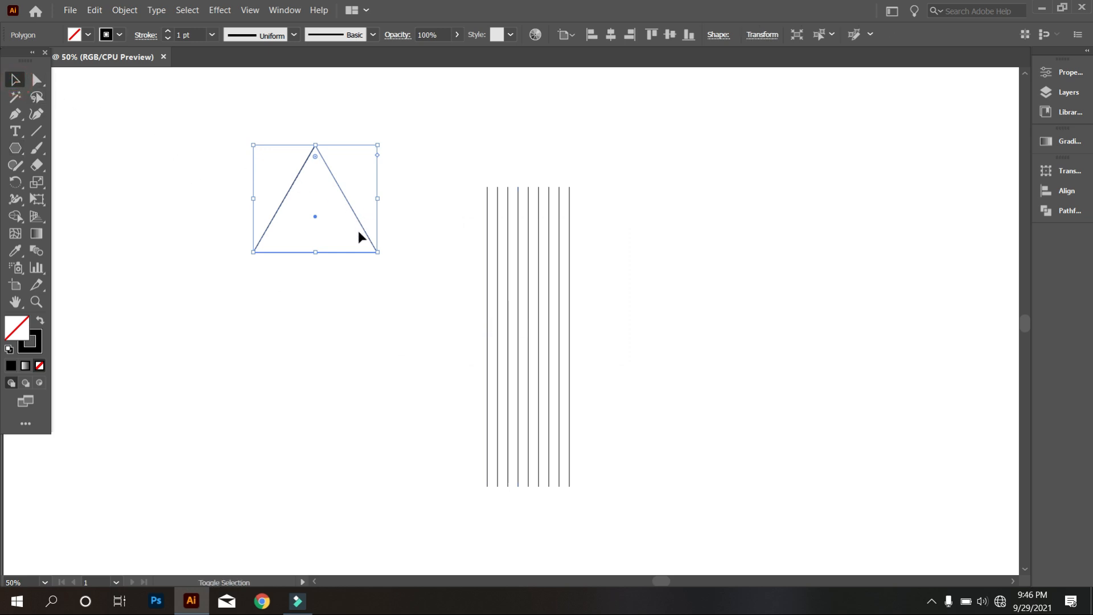
pyautogui.moveTo(361, 252); pyautogui.dragTo(410, 354)
pyautogui.click(418, 385)
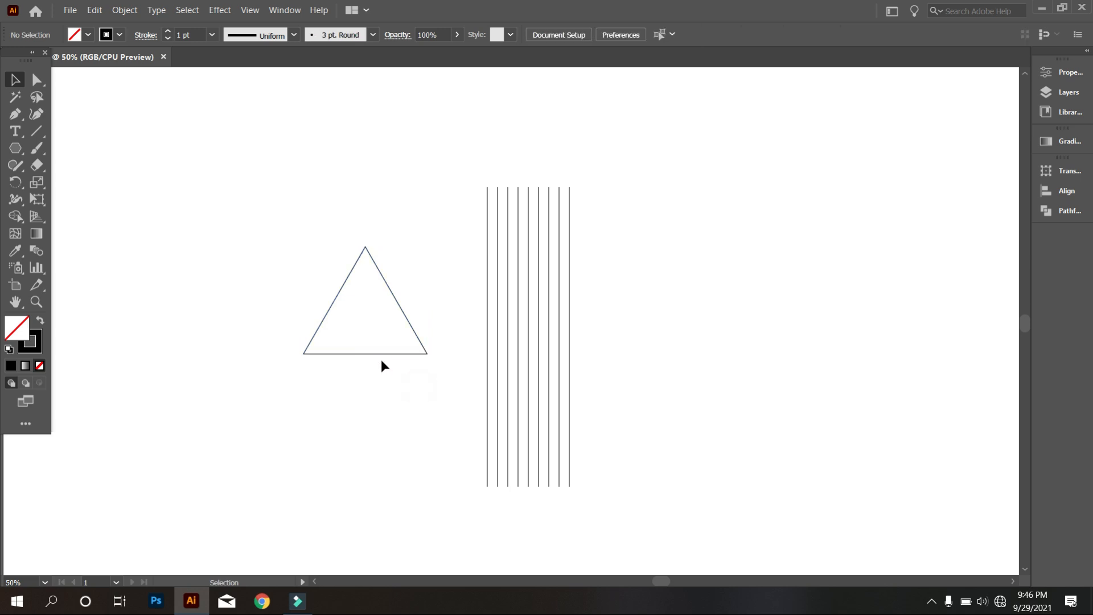
# Set the vertical line group's rotation angle to 300°.
pyautogui.scroll(1, 381, 361)
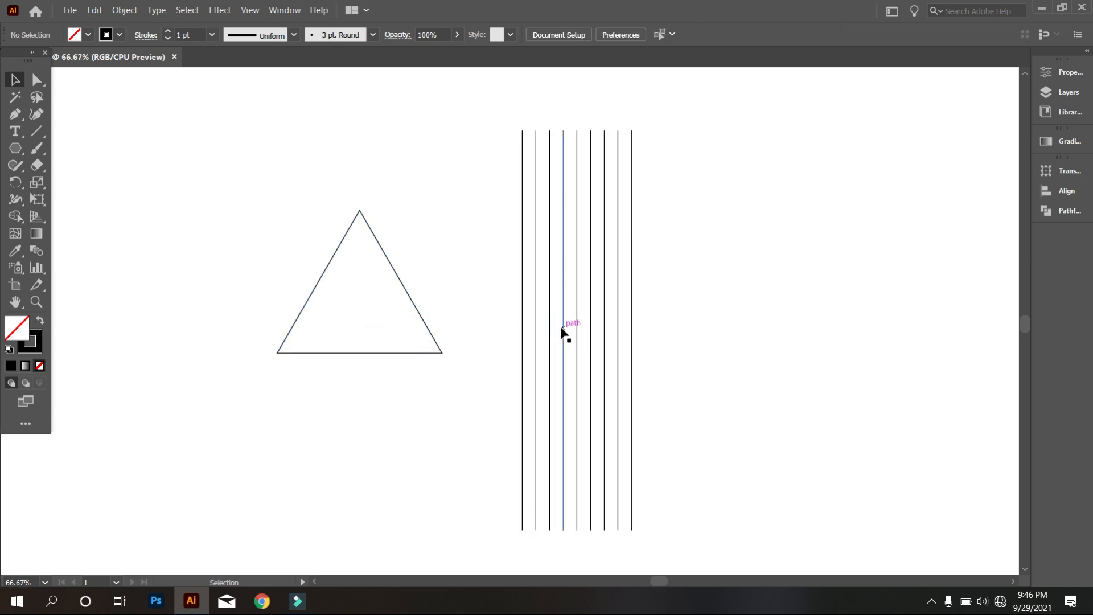
pyautogui.moveTo(477, 211); pyautogui.dragTo(610, 309)
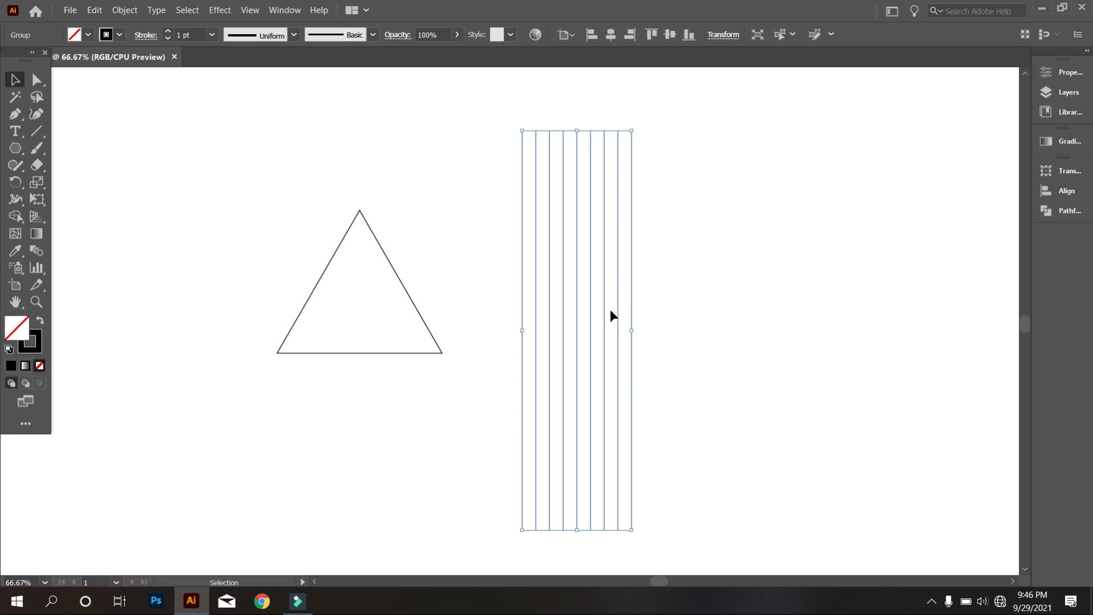
pyautogui.click(718, 36)
pyautogui.click(626, 95)
pyautogui.write('270')
pyautogui.hotkey('shift', 'Up')
pyautogui.hotkey('shift', 'Up')
pyautogui.hotkey('shift', 'Up')
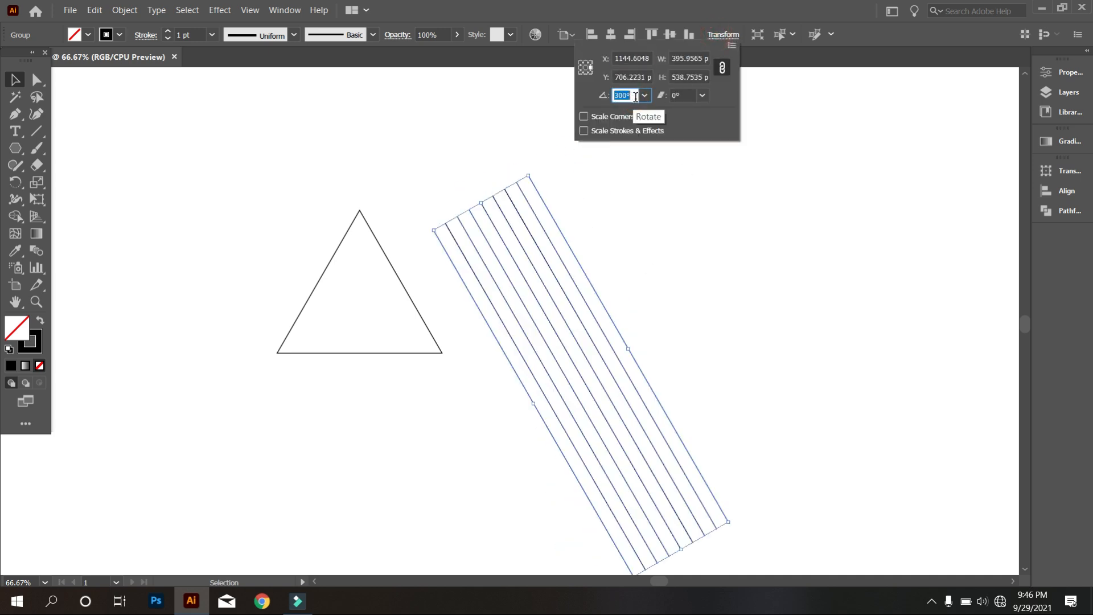
pyautogui.click(495, 274)
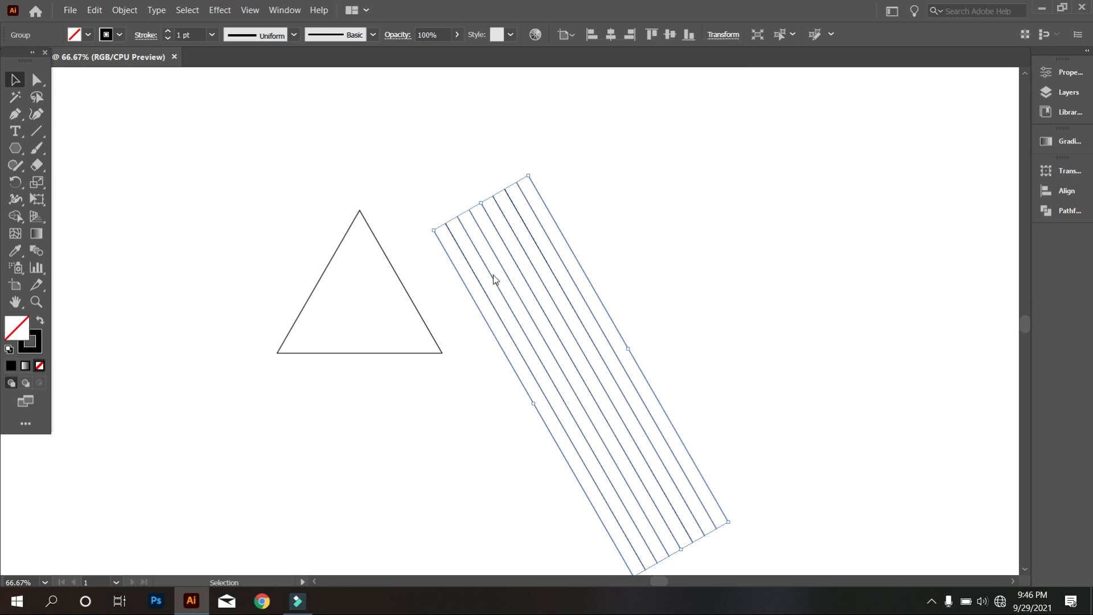
# Reflect a copy of the slanted line group across the vertical axis so the two groups cross in an X.
pyautogui.rightClick(516, 236)
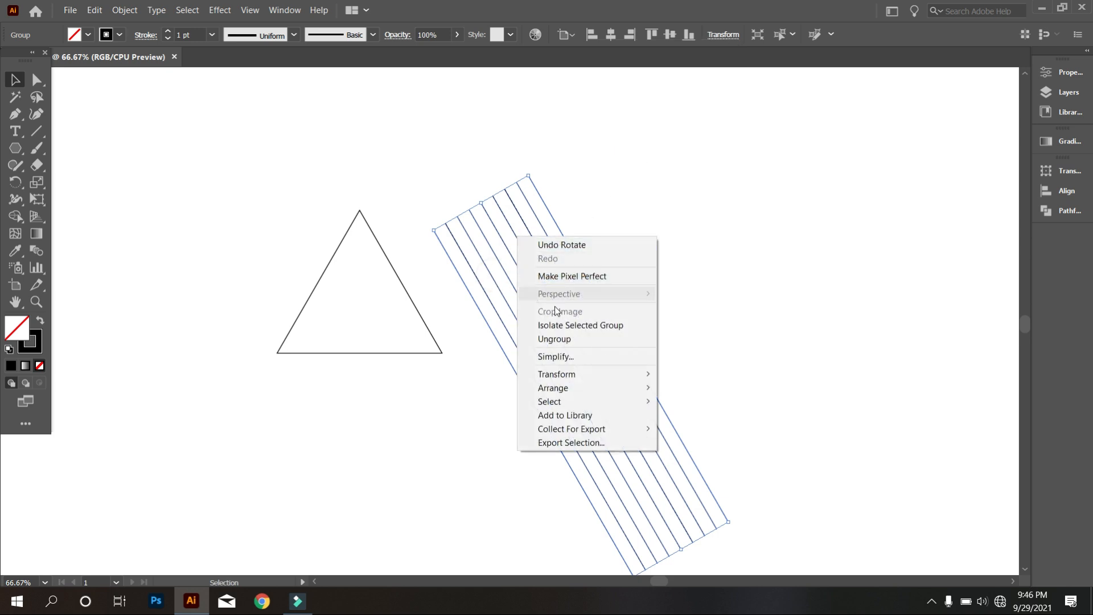
pyautogui.moveTo(575, 376)
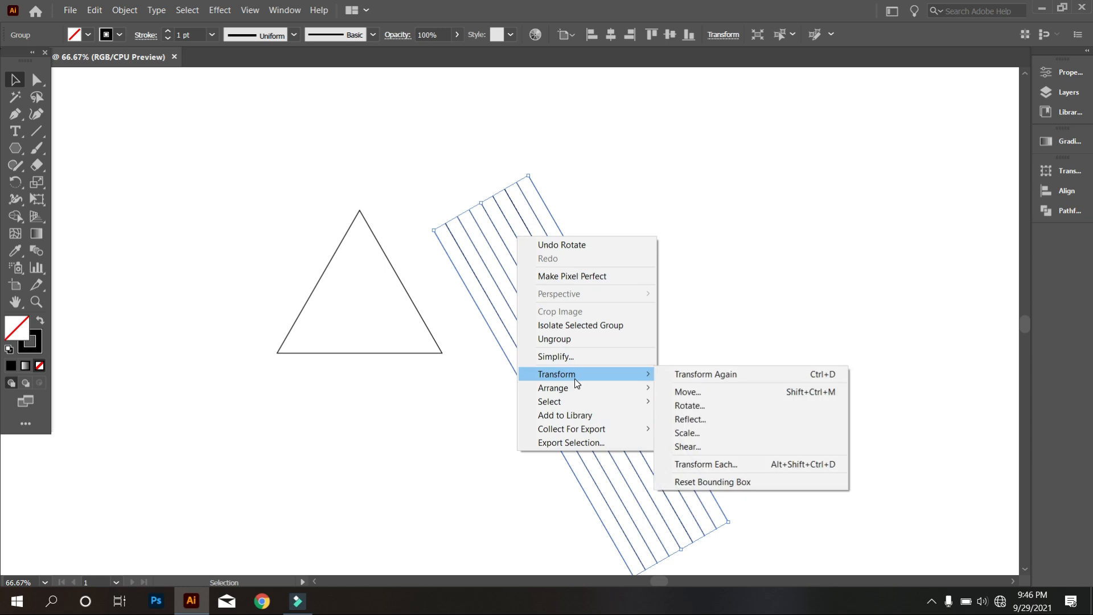
pyautogui.click(733, 422)
pyautogui.click(729, 428)
pyautogui.click(734, 400)
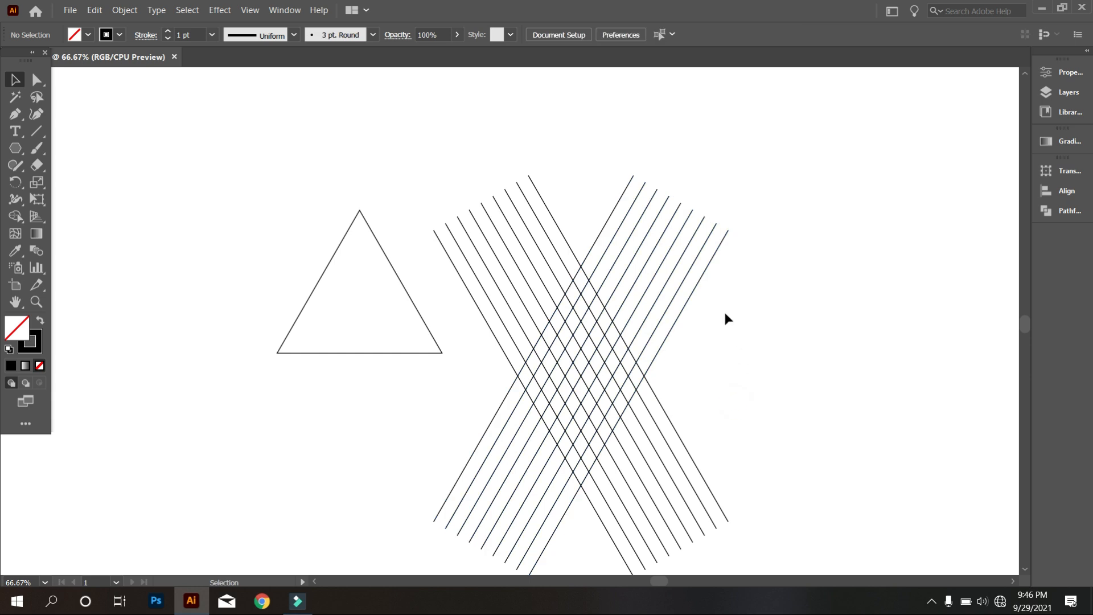
# Copy the mirrored line group and paste the duplicate in place.
pyautogui.moveTo(613, 140); pyautogui.dragTo(692, 223)
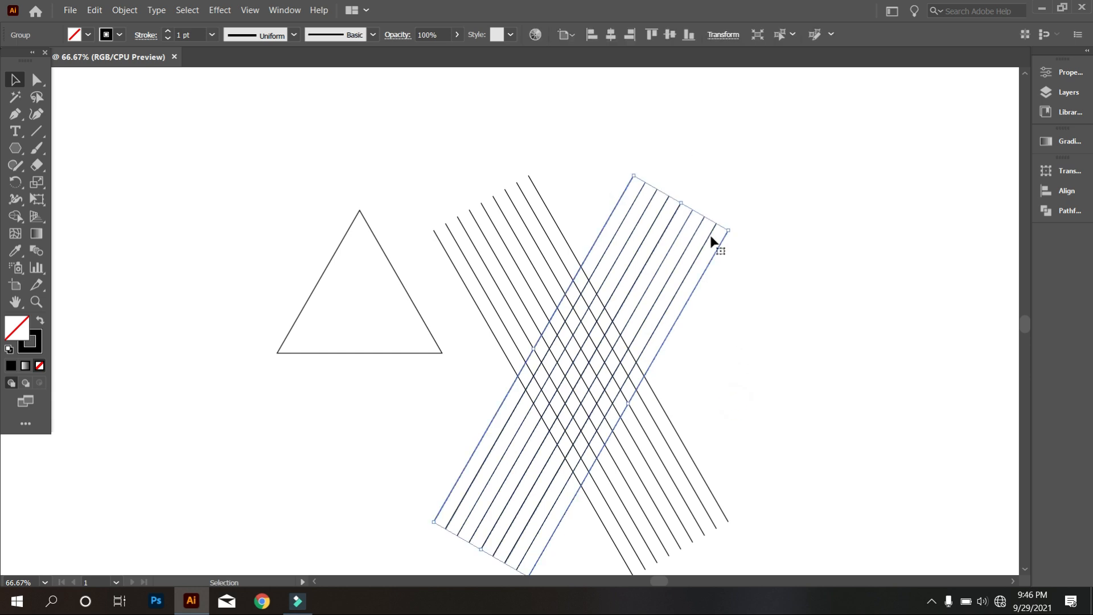
pyautogui.click(94, 11)
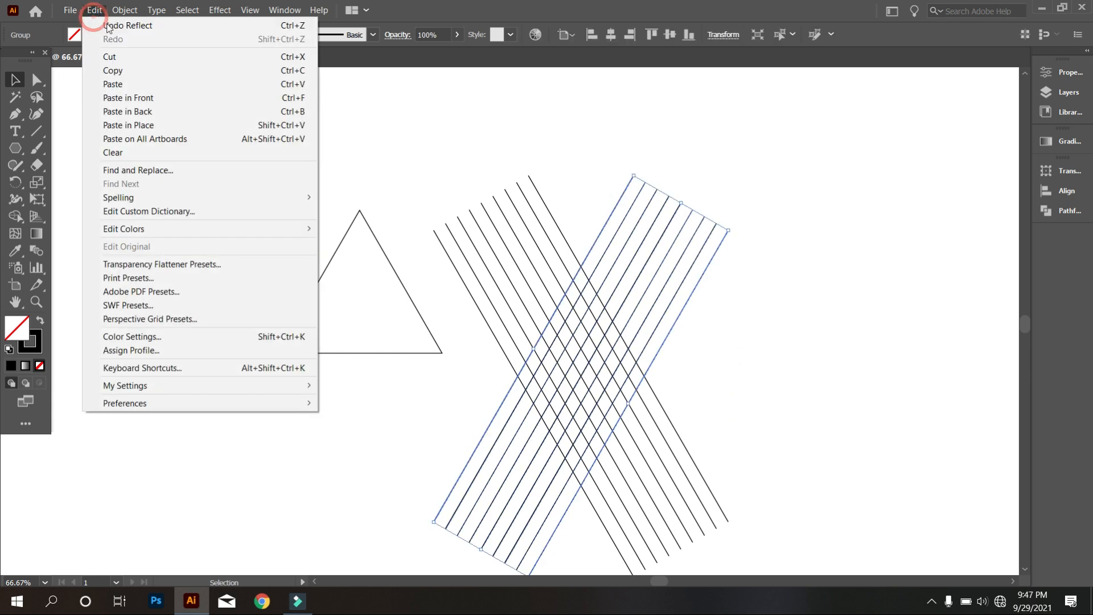
pyautogui.click(139, 73)
pyautogui.click(94, 10)
pyautogui.click(152, 126)
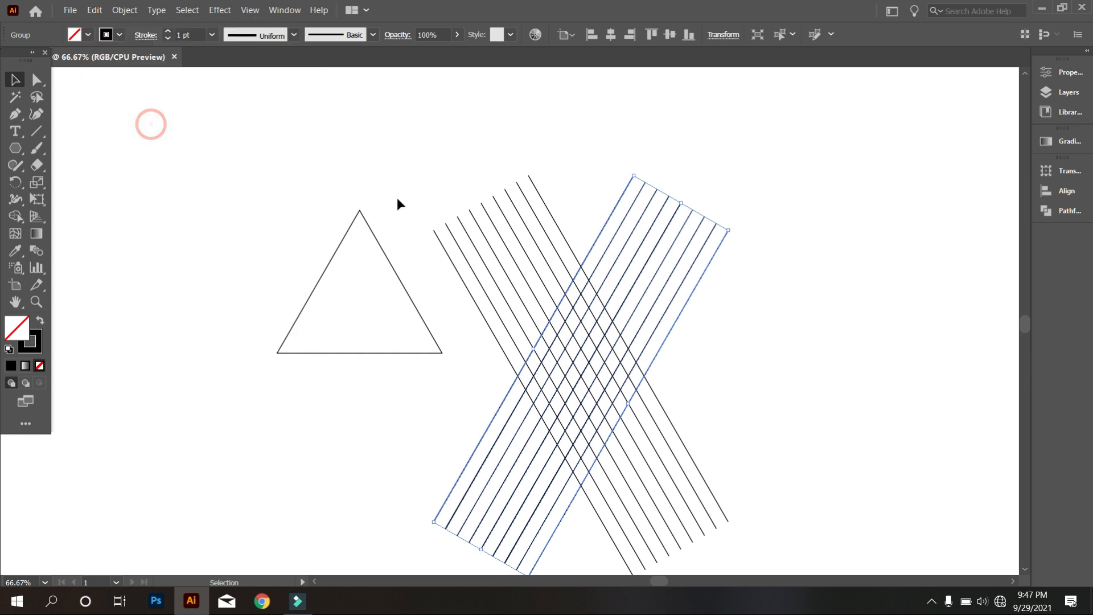
# Set the pasted line group's rotation angle to 0.
pyautogui.click(723, 36)
pyautogui.click(643, 95)
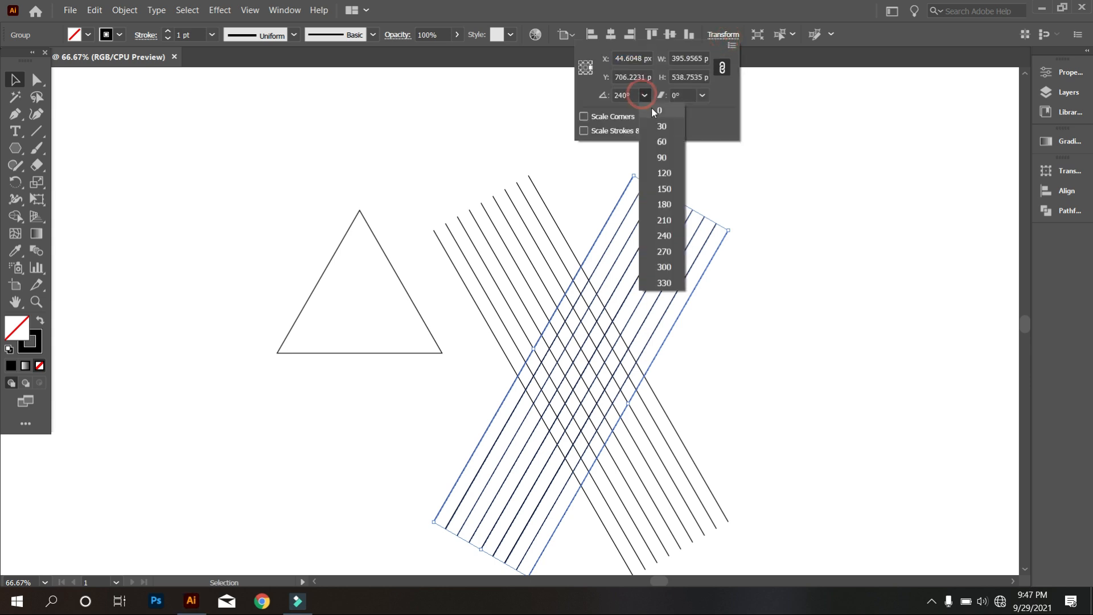
pyautogui.click(654, 111)
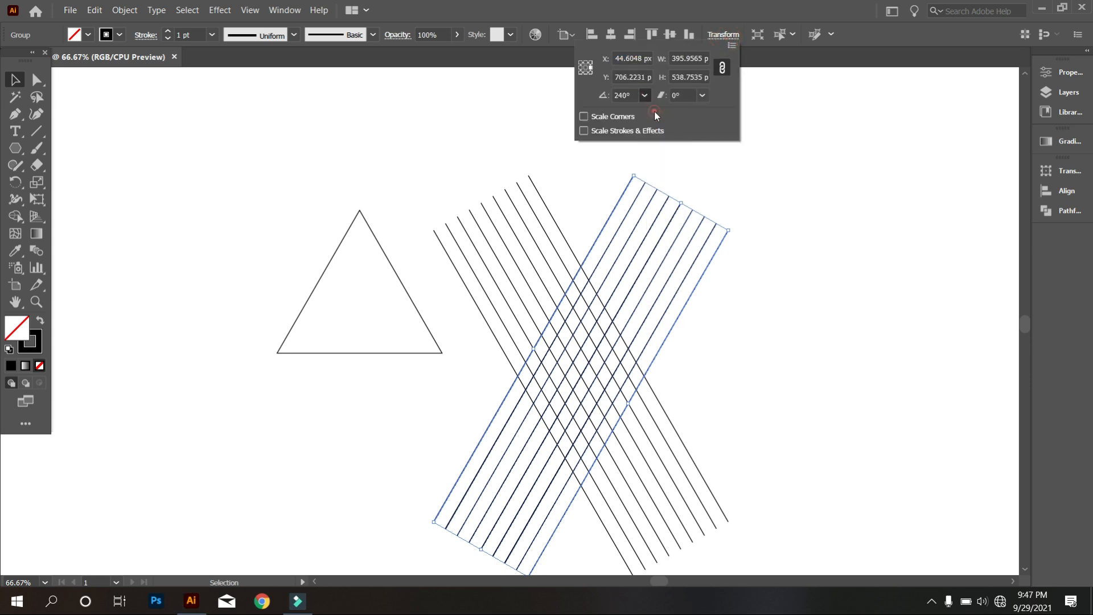
pyautogui.click(701, 364)
# Select all three line groups and align their centers horizontally and vertically.
pyautogui.scroll(-2, 651, 368)
pyautogui.scroll(1, 718, 367)
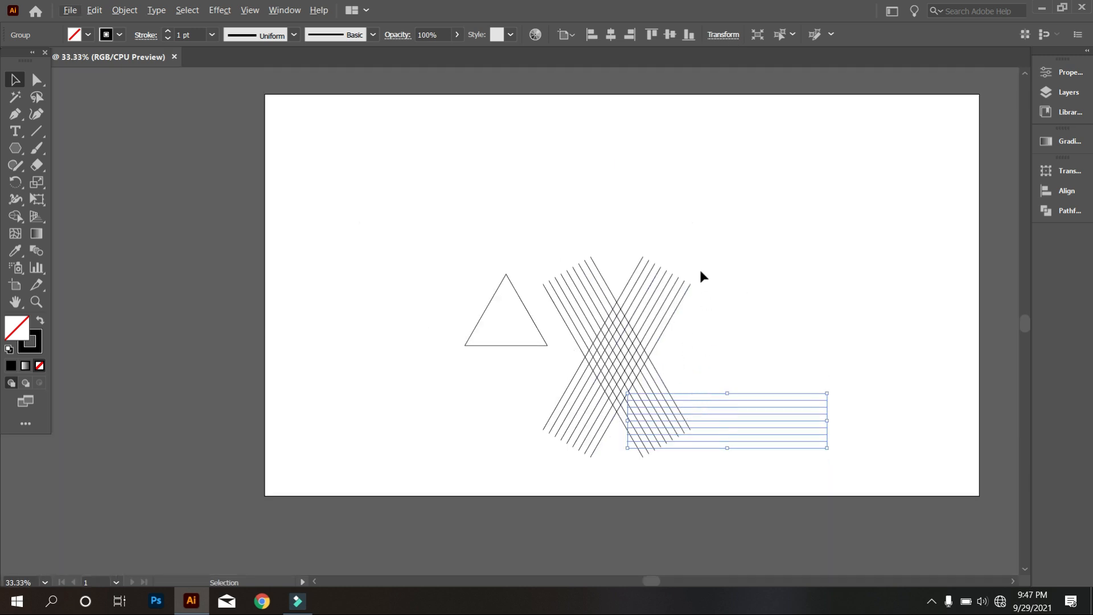
pyautogui.moveTo(587, 201); pyautogui.dragTo(778, 472)
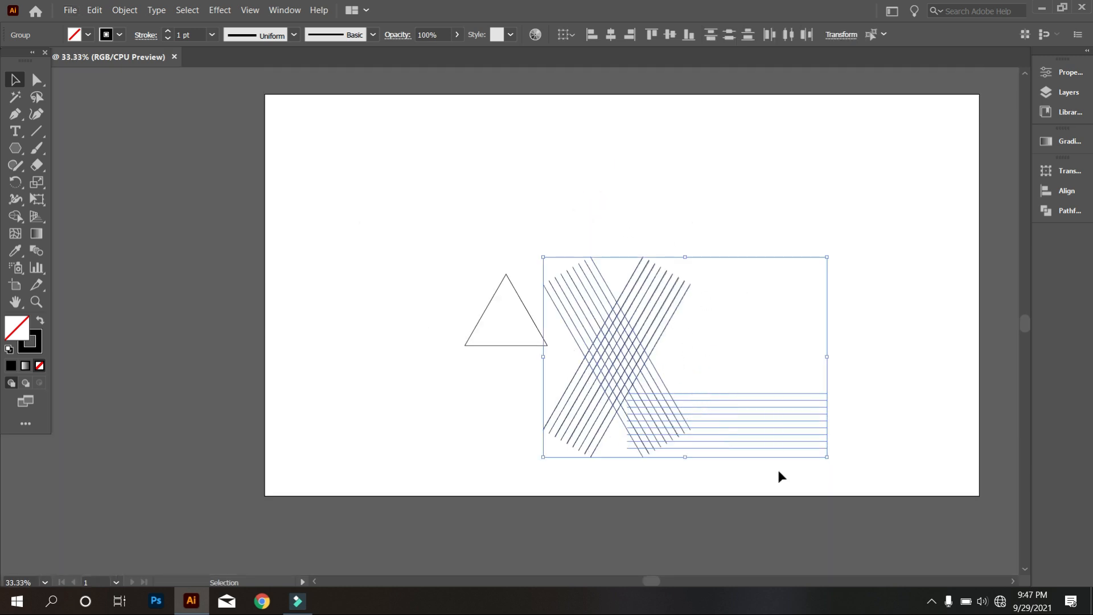
pyautogui.click(611, 34)
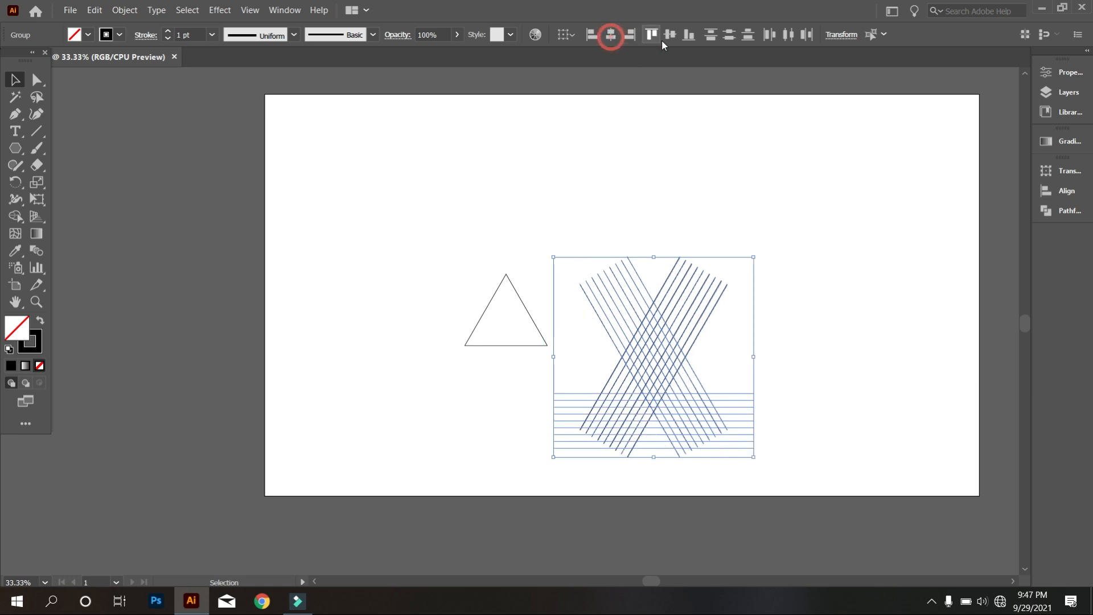
pyautogui.click(669, 34)
# Delete the reference triangle beside the line grid.
pyautogui.click(668, 185)
pyautogui.scroll(1, 643, 429)
pyautogui.moveTo(500, 222); pyautogui.dragTo(408, 274)
pyautogui.press('Delete')
# Merge cells of the selected line grid into an angular S shape using Shape Builder, with black fill and no stroke.
pyautogui.scroll(2, 733, 392)
pyautogui.moveTo(736, 408); pyautogui.dragTo(682, 433)
pyautogui.moveTo(234, 156); pyautogui.dragTo(754, 454)
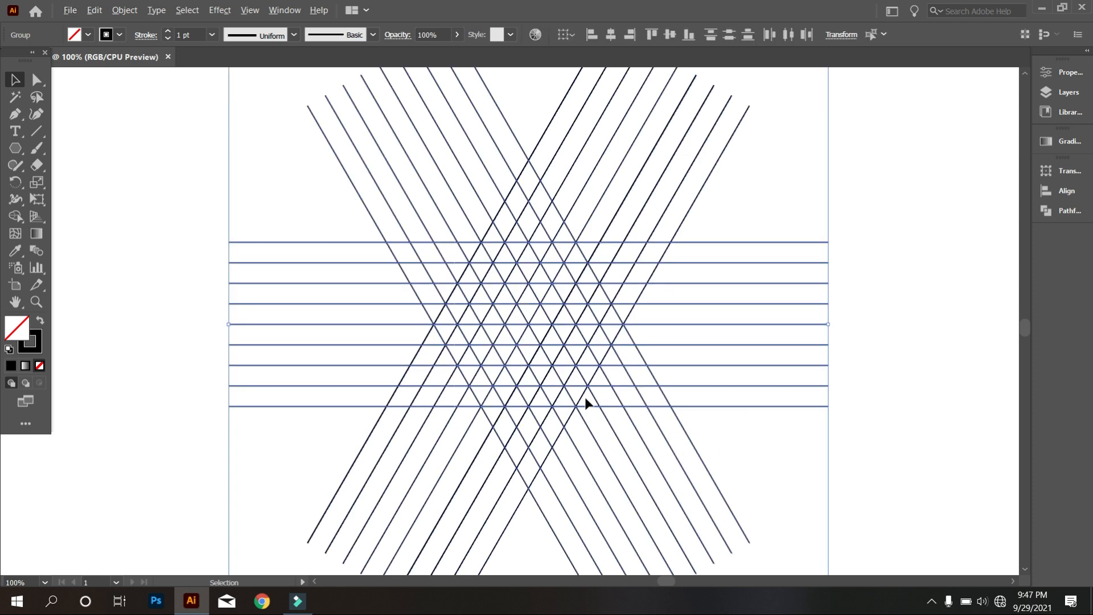
pyautogui.scroll(2, 572, 386)
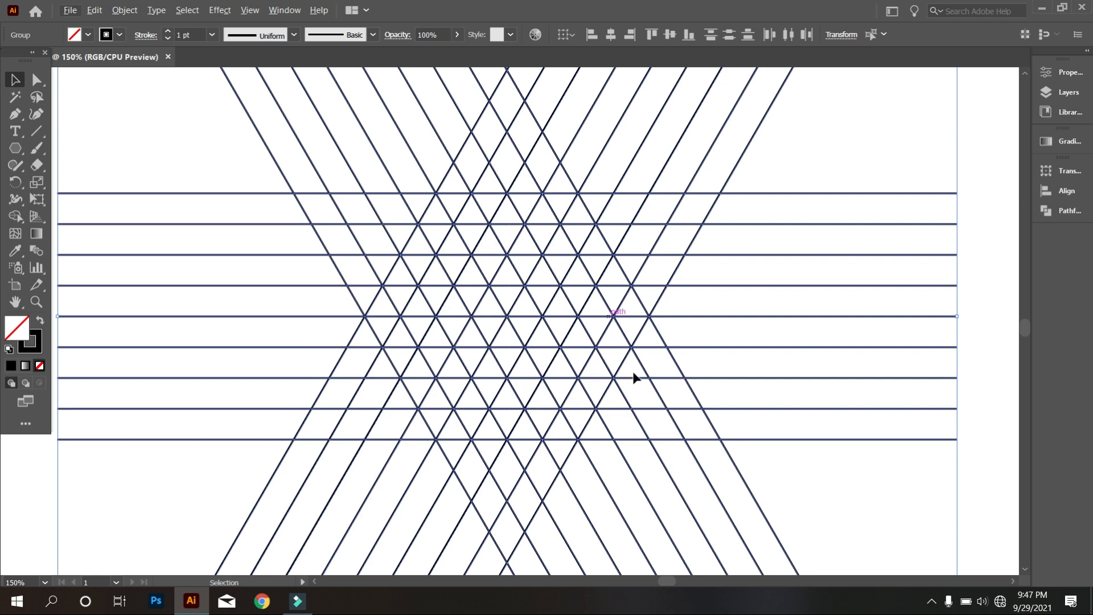
pyautogui.click(16, 216)
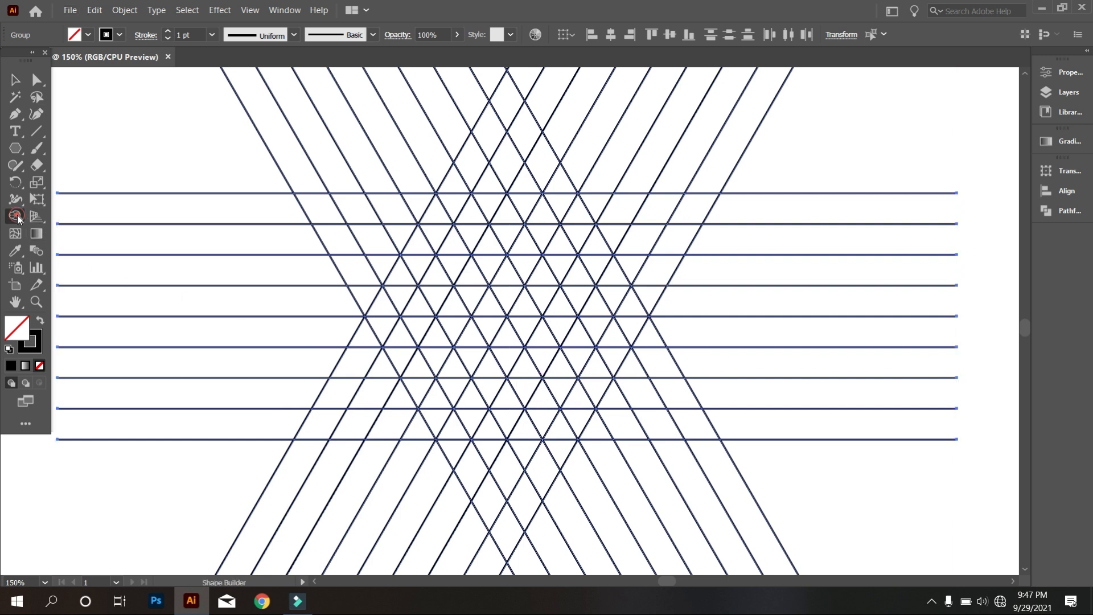
pyautogui.click(40, 323)
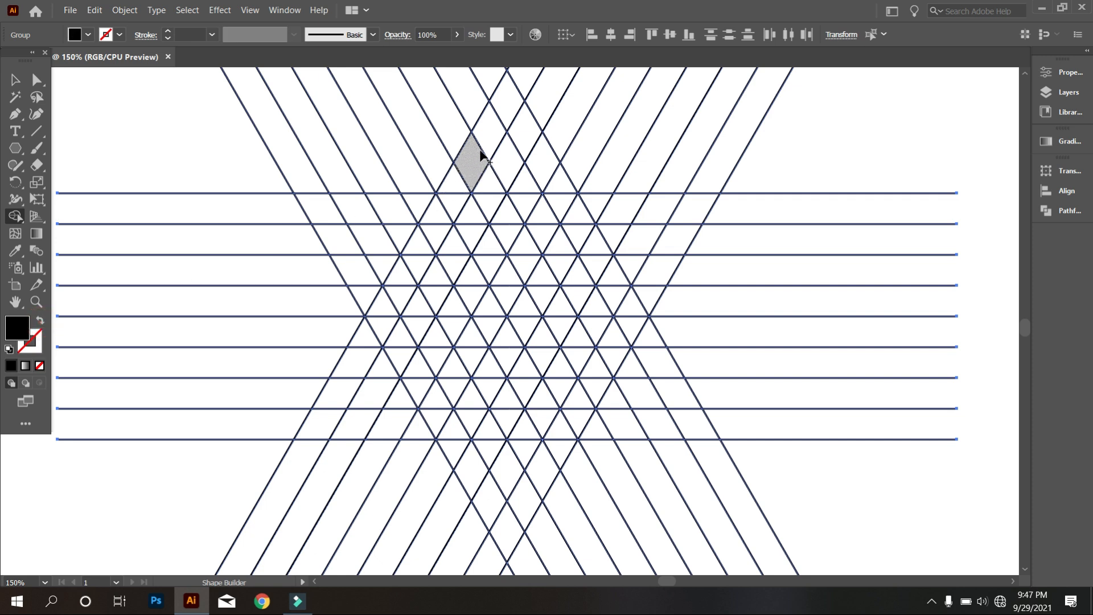
pyautogui.moveTo(471, 173)
pyautogui.mouseDown()
pyautogui.moveTo(511, 233)
pyautogui.moveTo(471, 289)
pyautogui.mouseUp()
pyautogui.moveTo(464, 169); pyautogui.dragTo(400, 278)
pyautogui.moveTo(434, 345)
pyautogui.mouseDown()
pyautogui.moveTo(400, 415)
pyautogui.moveTo(328, 424)
pyautogui.mouseUp()
pyautogui.moveTo(359, 345); pyautogui.dragTo(369, 365)
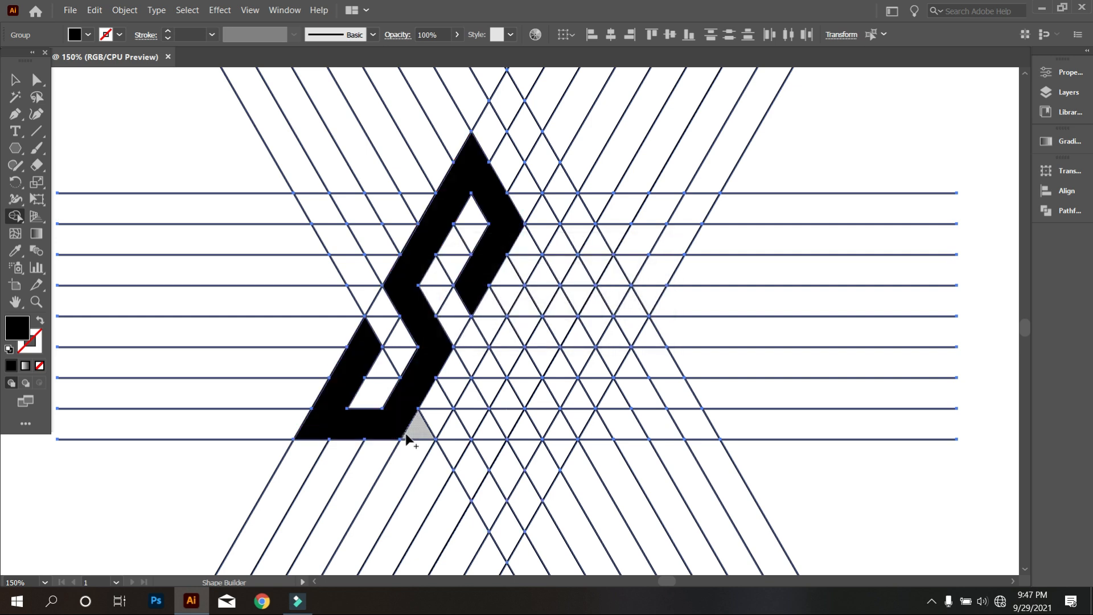
# Merge grid cells beside the S into an open triangular outline with a separate black diamond above its apex, and deselect everything.
pyautogui.scroll(1, 432, 406)
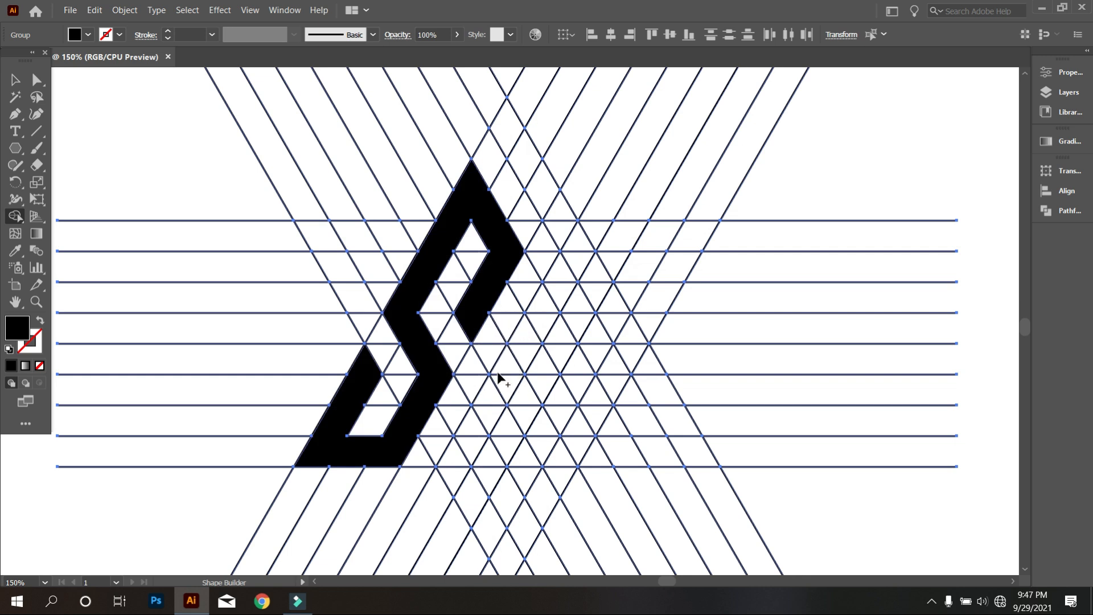
pyautogui.moveTo(500, 375)
pyautogui.mouseDown()
pyautogui.moveTo(455, 459)
pyautogui.moveTo(622, 453)
pyautogui.mouseUp()
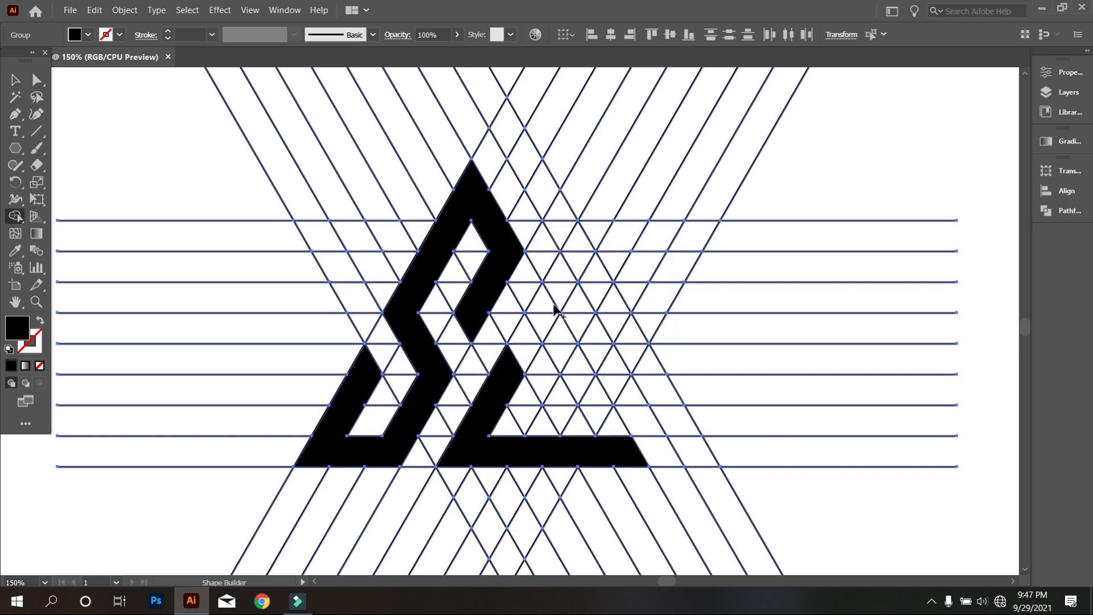
pyautogui.moveTo(536, 302); pyautogui.dragTo(617, 451)
pyautogui.moveTo(542, 239); pyautogui.dragTo(543, 274)
pyautogui.scroll(-1, 555, 316)
pyautogui.click(544, 285)
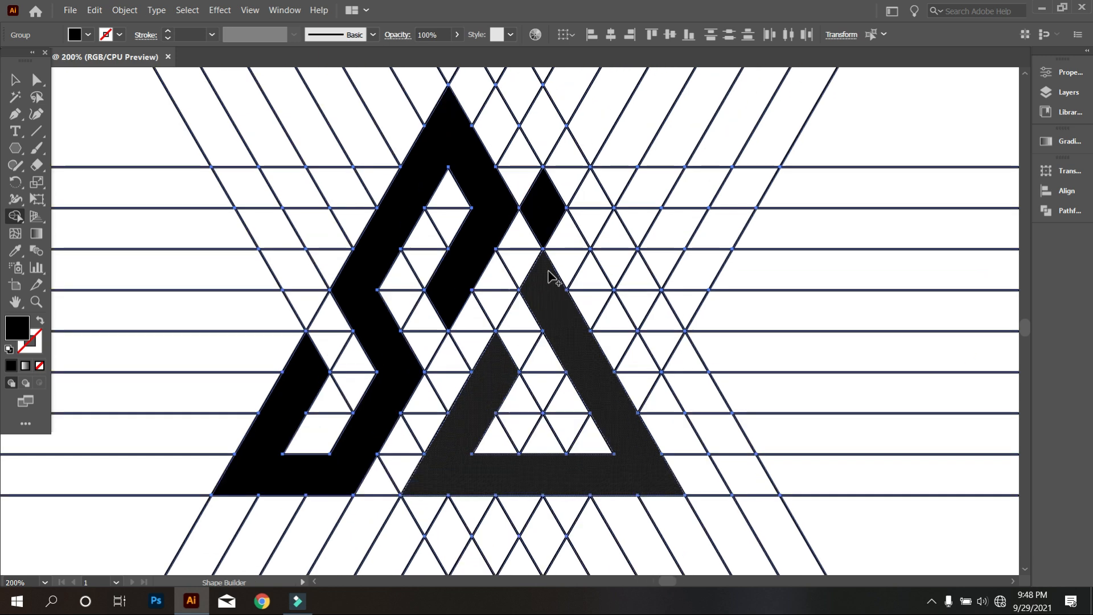
pyautogui.scroll(-3, 544, 285)
pyautogui.scroll(1, 543, 285)
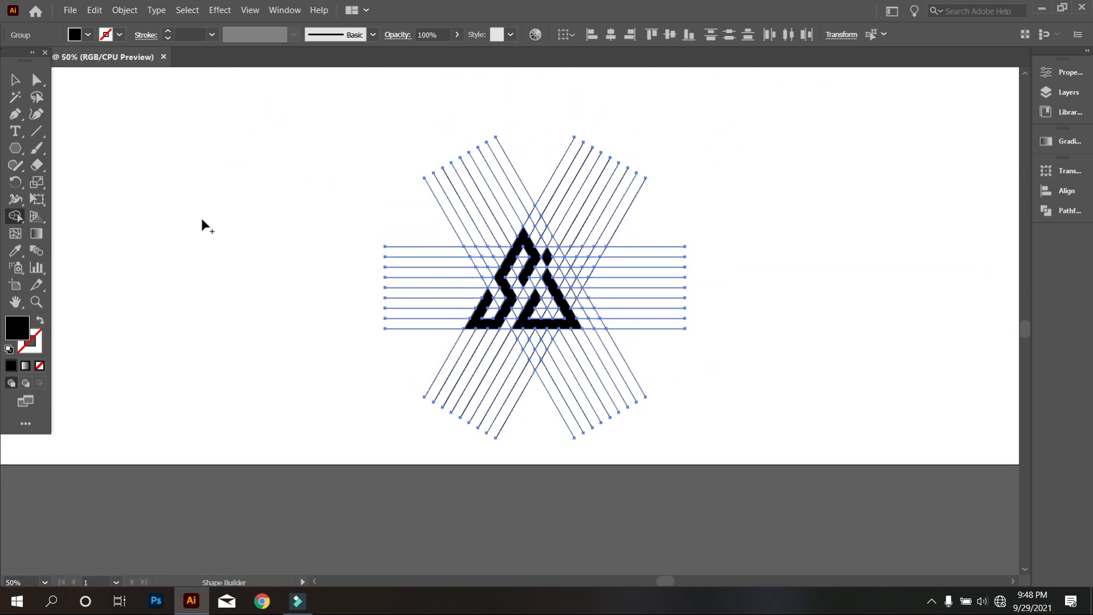
pyautogui.click(16, 80)
pyautogui.click(188, 165)
pyautogui.click(761, 359)
# Ungroup the slanted line group that contains the S shape.
pyautogui.scroll(2, 525, 296)
pyautogui.scroll(1, 526, 295)
pyautogui.click(480, 298)
pyautogui.scroll(1, 525, 330)
pyautogui.scroll(-1, 526, 330)
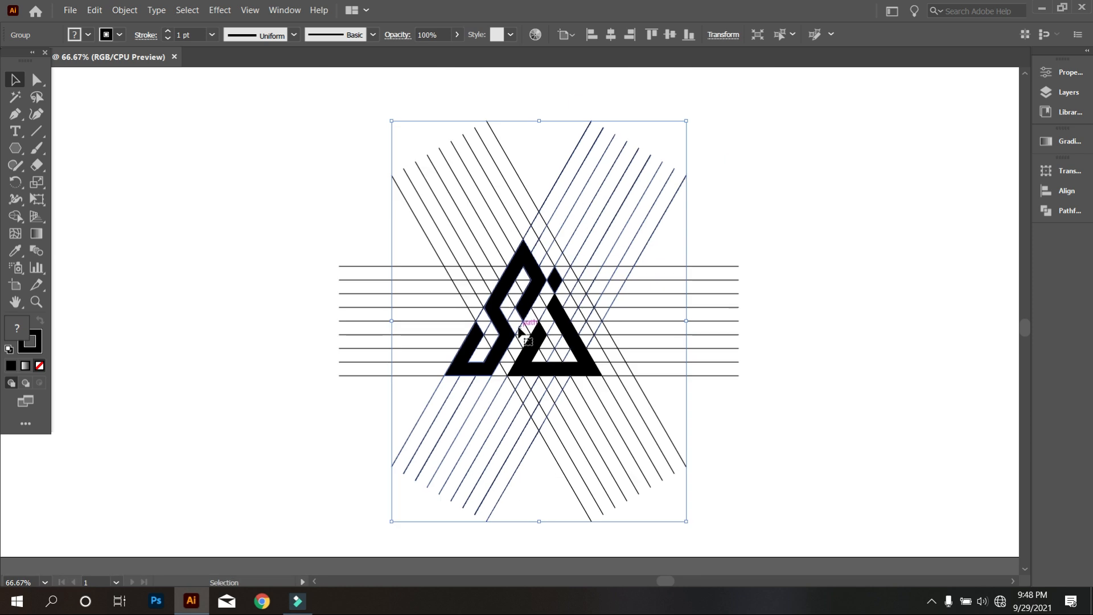
pyautogui.rightClick(518, 275)
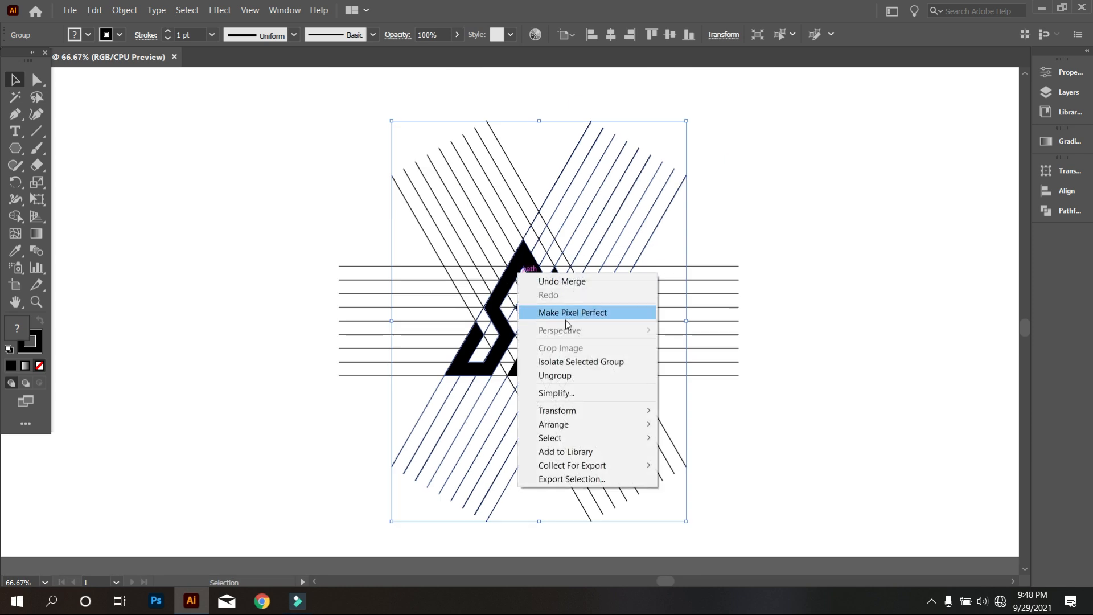
pyautogui.click(573, 378)
pyautogui.click(811, 341)
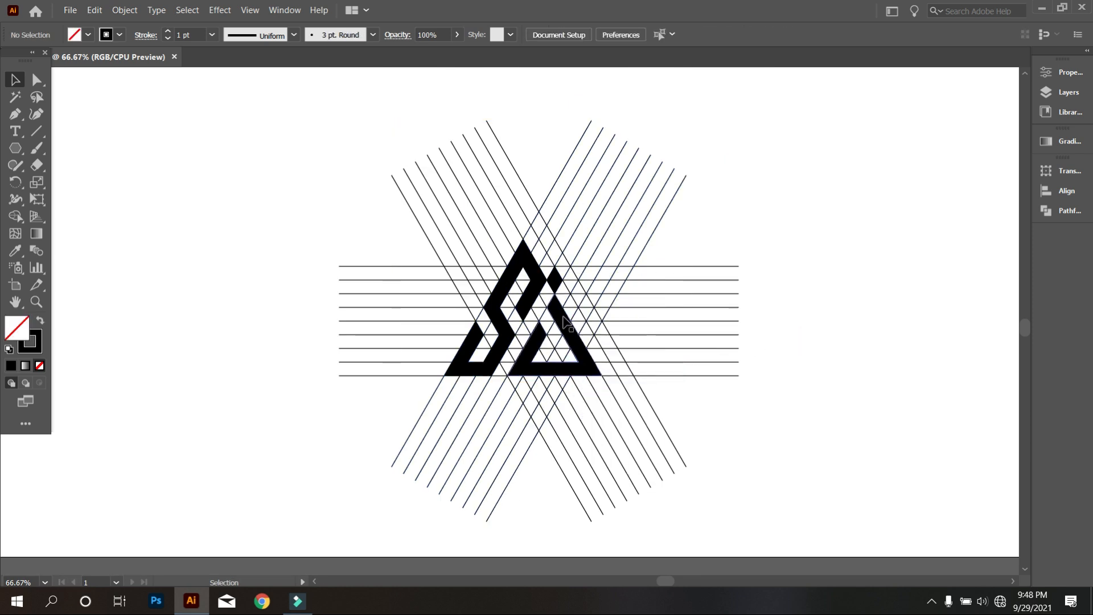
# Ungroup the horizontal line group that contains the open triangular outline, and deselect it.
pyautogui.click(561, 312)
pyautogui.rightClick(565, 317)
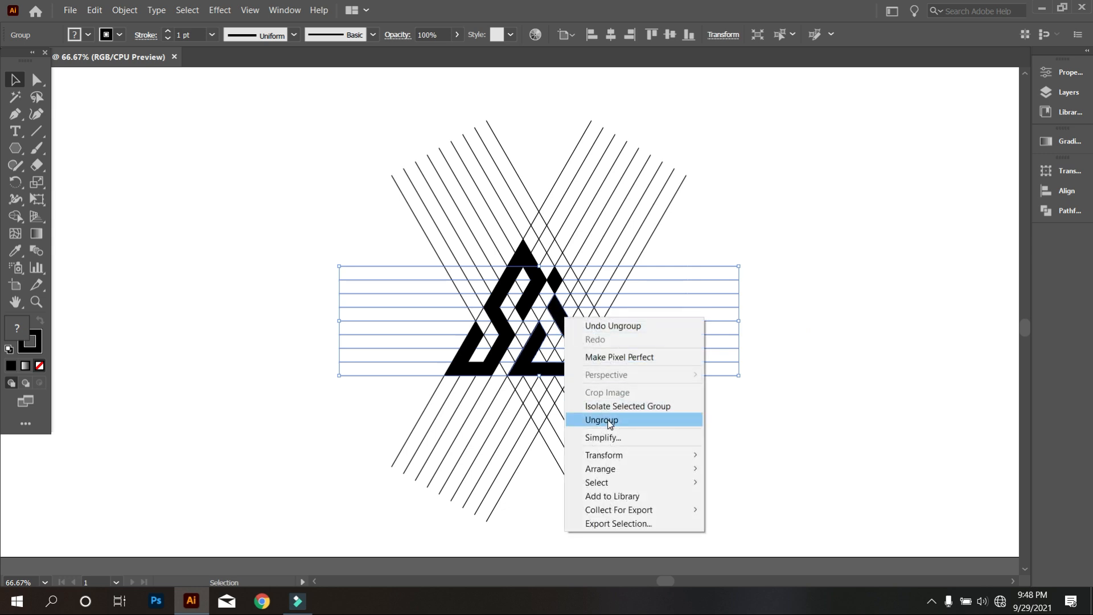
pyautogui.click(675, 419)
pyautogui.click(782, 410)
# Move the black diamond, S shape and triangular outline together off the line grid to the empty area beside it.
pyautogui.click(555, 281)
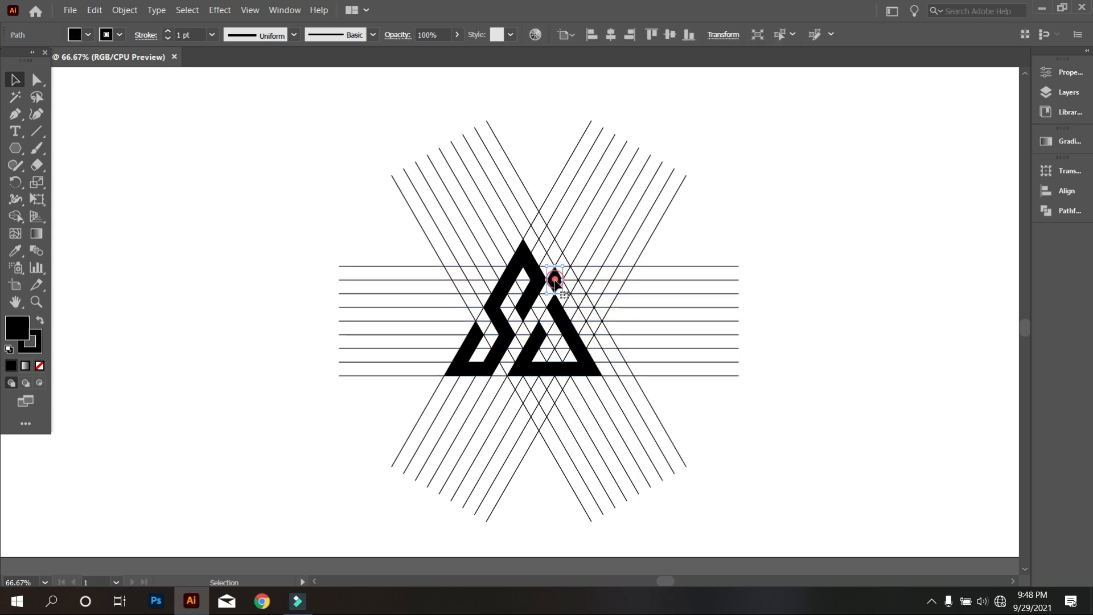
pyautogui.keyDown('shift'); pyautogui.click(522, 274); pyautogui.keyUp('shift')
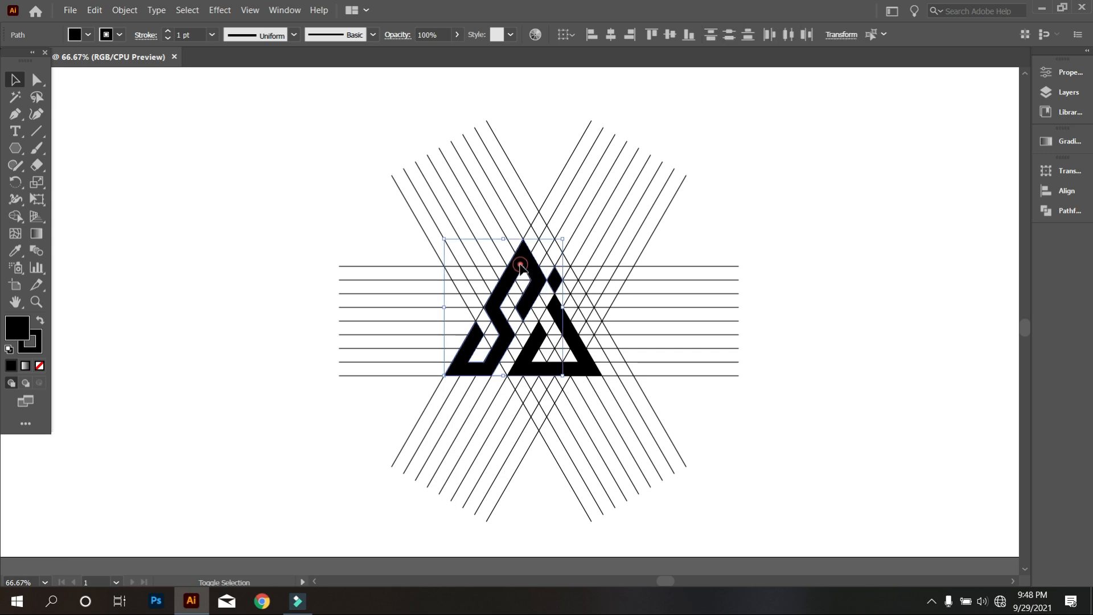
pyautogui.keyDown('shift'); pyautogui.click(574, 353); pyautogui.keyUp('shift')
pyautogui.moveTo(574, 353); pyautogui.dragTo(235, 284)
pyautogui.click(281, 356)
# Delete all the remaining guide lines of the three-direction grid.
pyautogui.scroll(-1, 388, 284)
pyautogui.moveTo(334, 132); pyautogui.dragTo(639, 463)
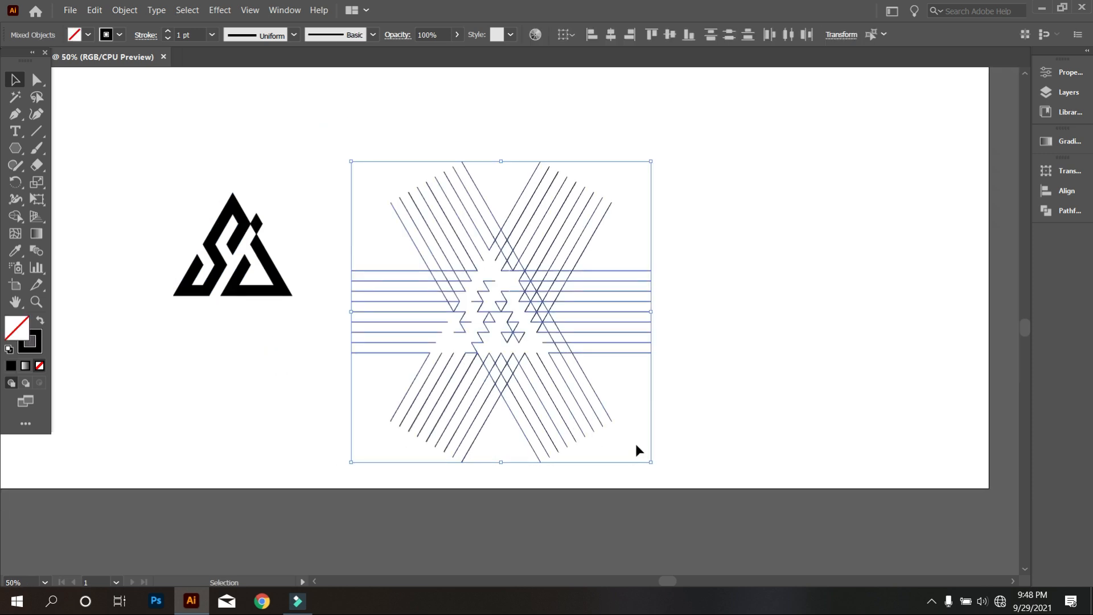
pyautogui.press('Delete')
# Group the S shape, diamond and triangular outline into one logo object.
pyautogui.moveTo(423, 371); pyautogui.dragTo(127, 190)
pyautogui.scroll(2, 159, 213)
pyautogui.scroll(1, 159, 219)
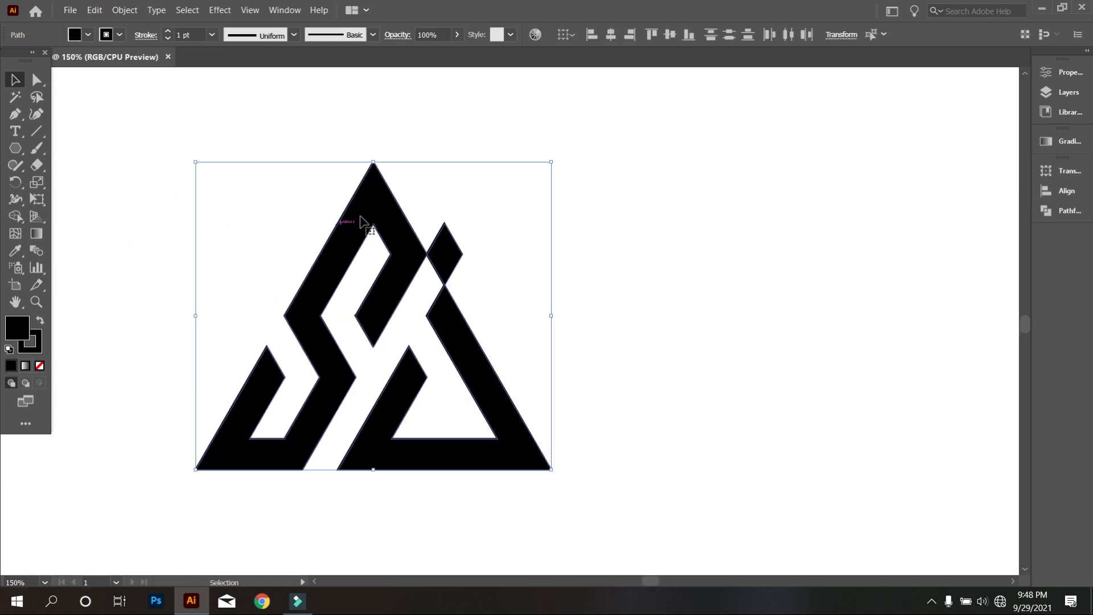
pyautogui.rightClick(374, 209)
pyautogui.click(416, 288)
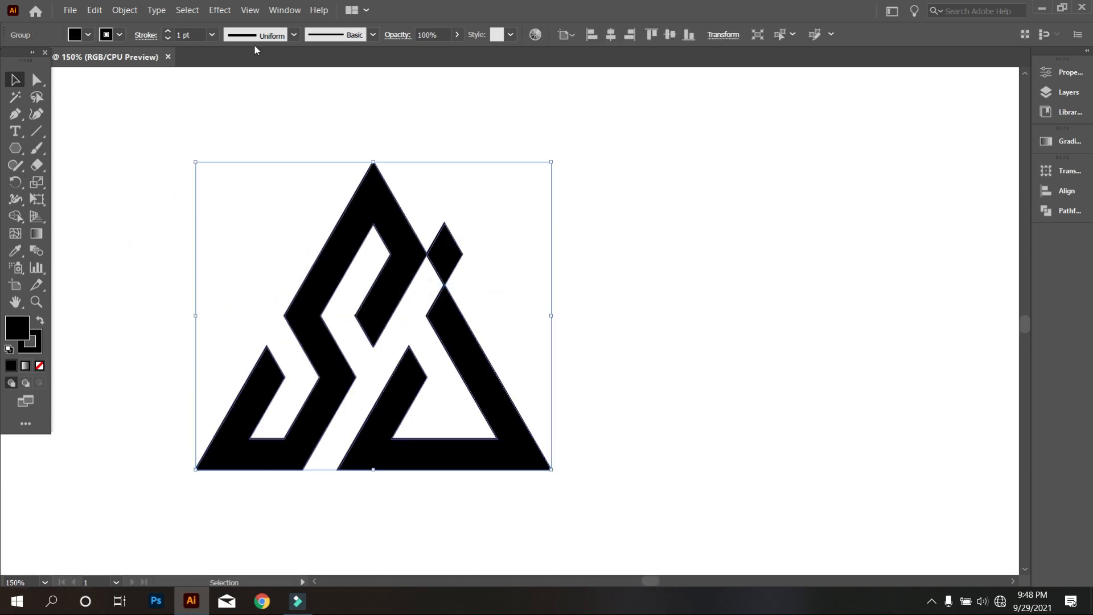
# Remove the logo group's stroke and place it at a reduced size in the artboard's upper-left corner.
pyautogui.scroll(-4, 448, 316)
pyautogui.moveTo(433, 315); pyautogui.dragTo(279, 126)
pyautogui.click(300, 163)
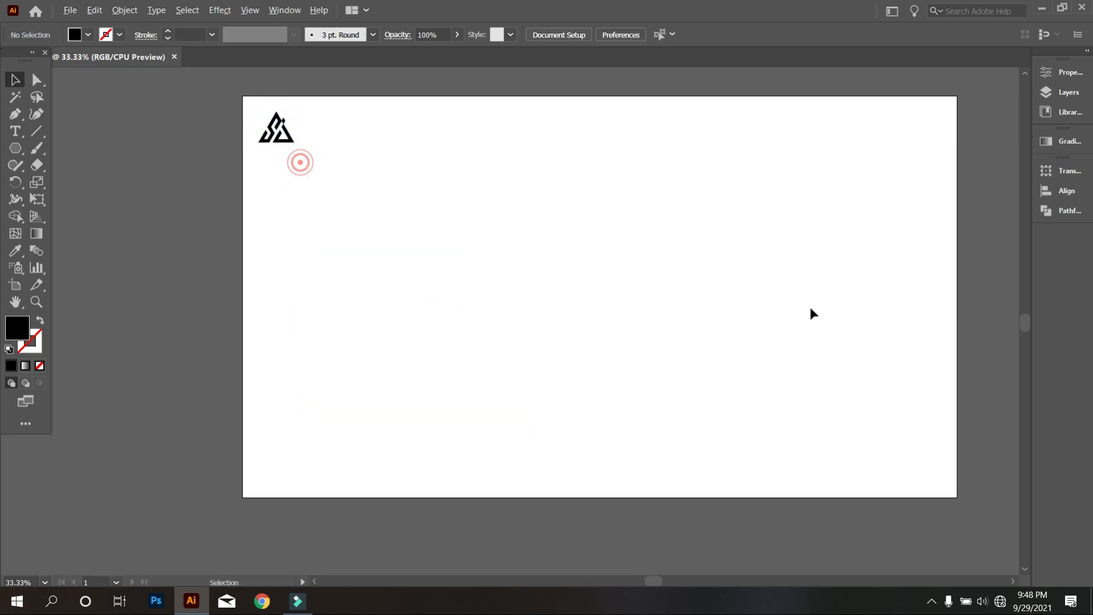
# Examine the finished triangular logo up close and at full-artboard scale.
pyautogui.scroll(2, 857, 313)
pyautogui.scroll(-3, 699, 340)
pyautogui.scroll(1, 683, 340)
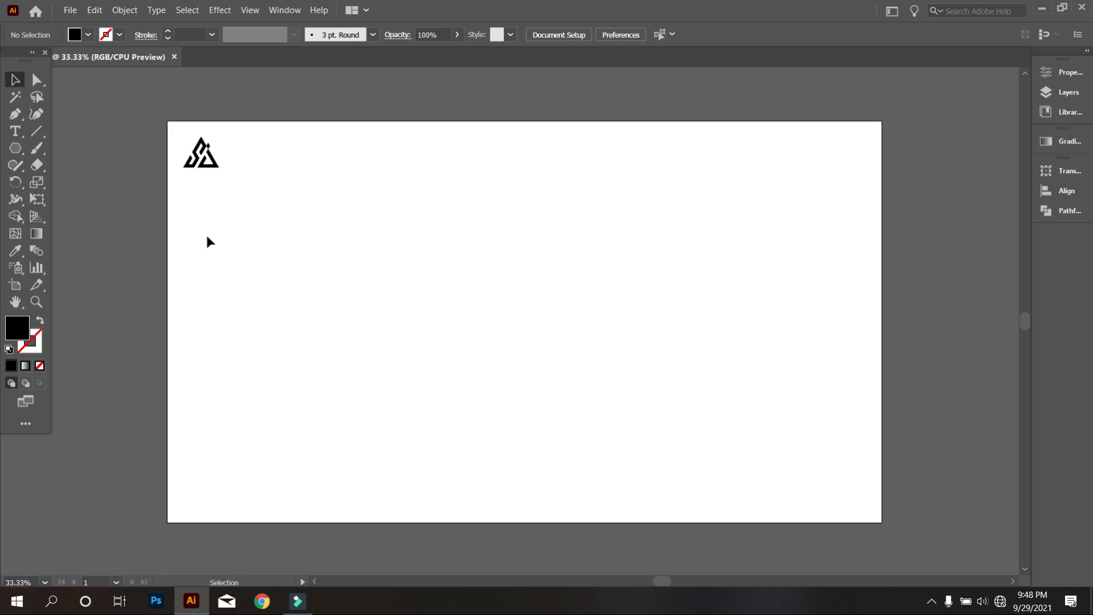
pyautogui.scroll(4, 149, 132)
pyautogui.scroll(2, 317, 350)
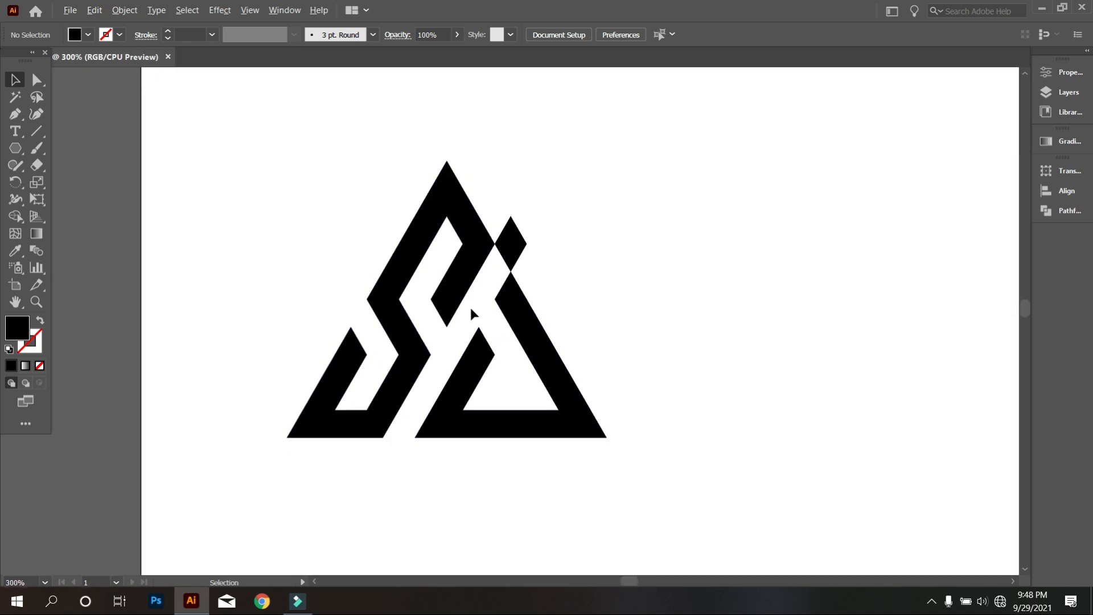
pyautogui.scroll(1, 470, 308)
pyautogui.scroll(-3, 359, 277)
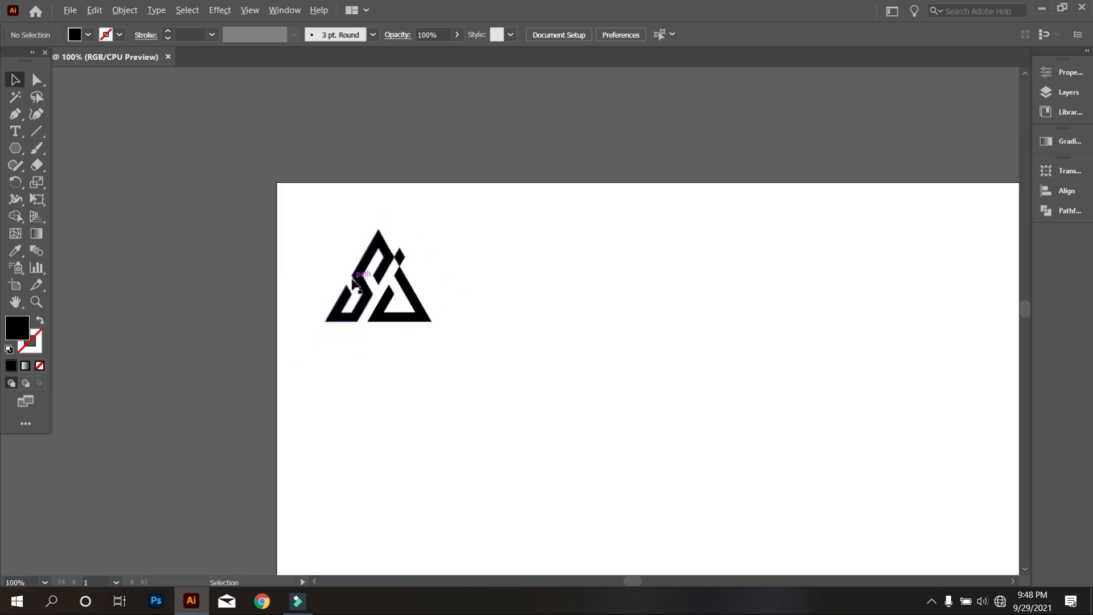
pyautogui.scroll(3, 367, 268)
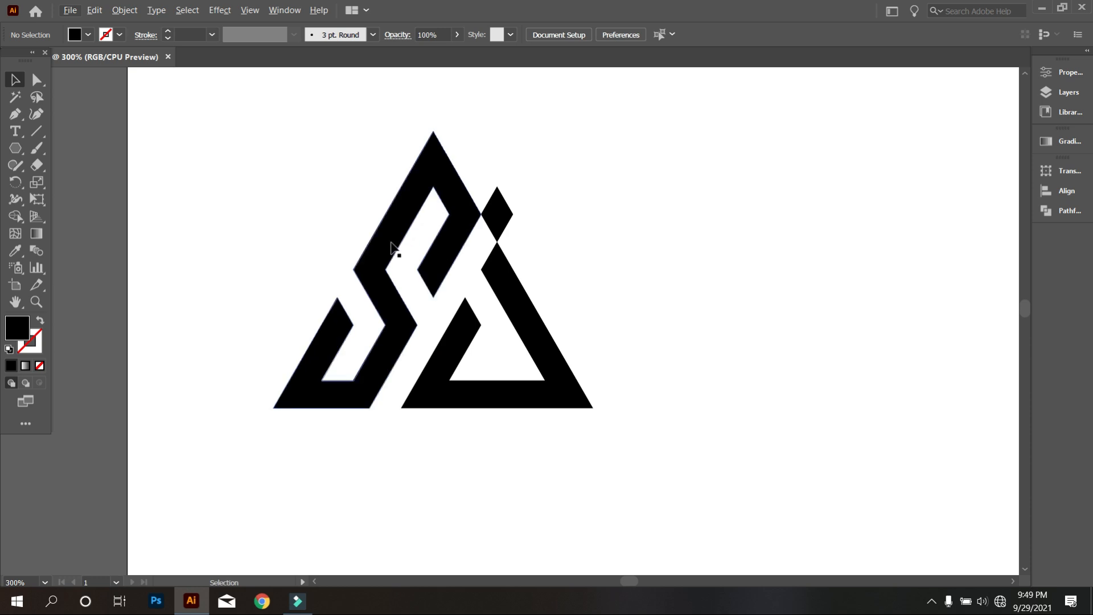
pyautogui.scroll(-7, 309, 245)
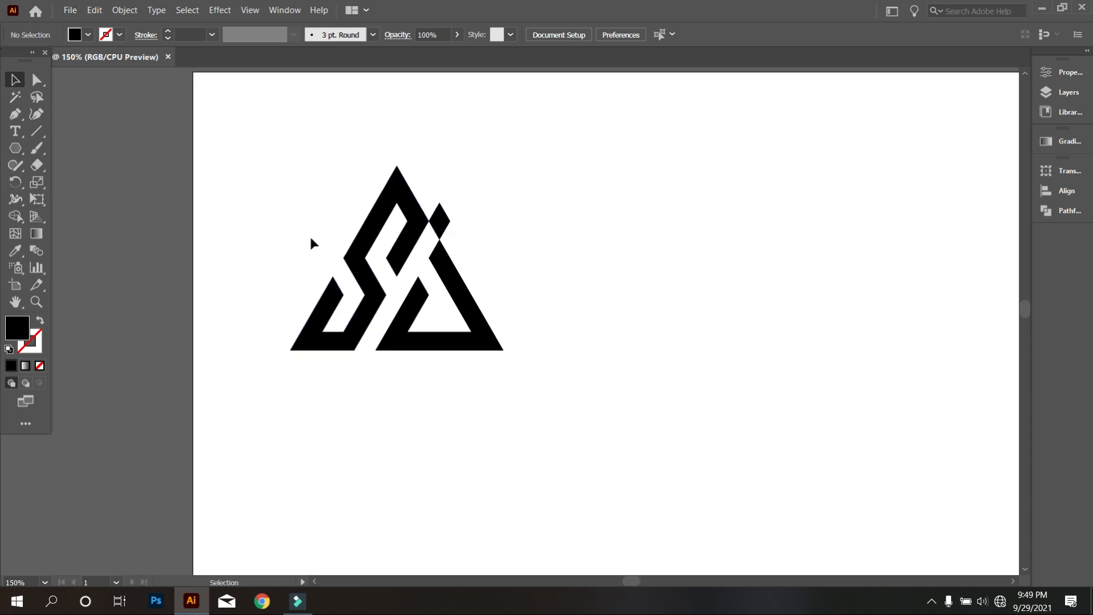
pyautogui.scroll(2, 544, 341)
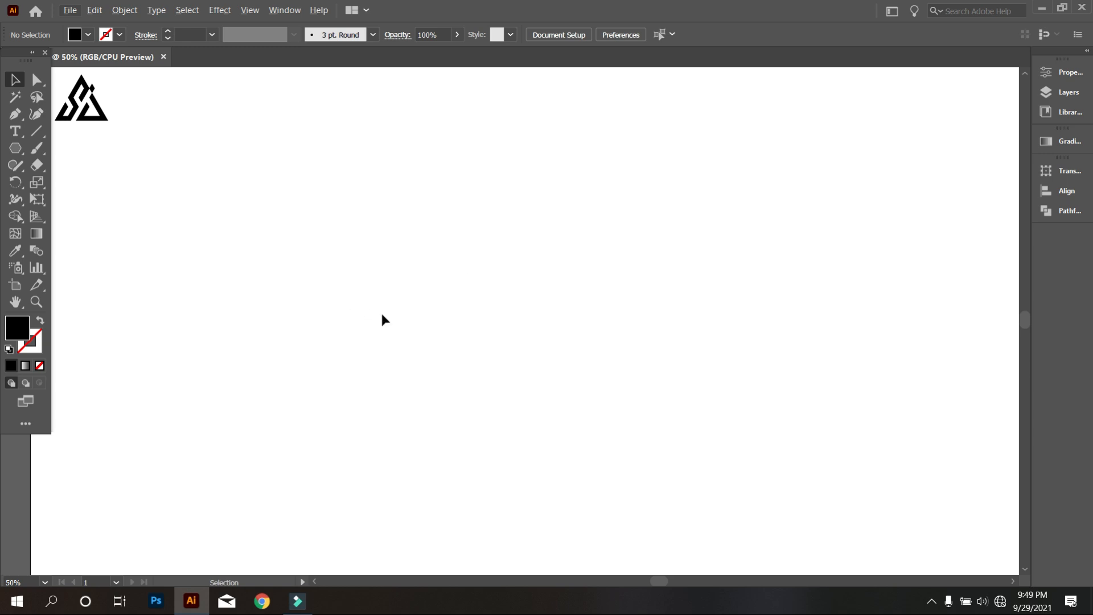
# Draw a straight vertical line in the empty middle of the artboard with a 1 pt black stroke and no fill.
pyautogui.click(34, 133)
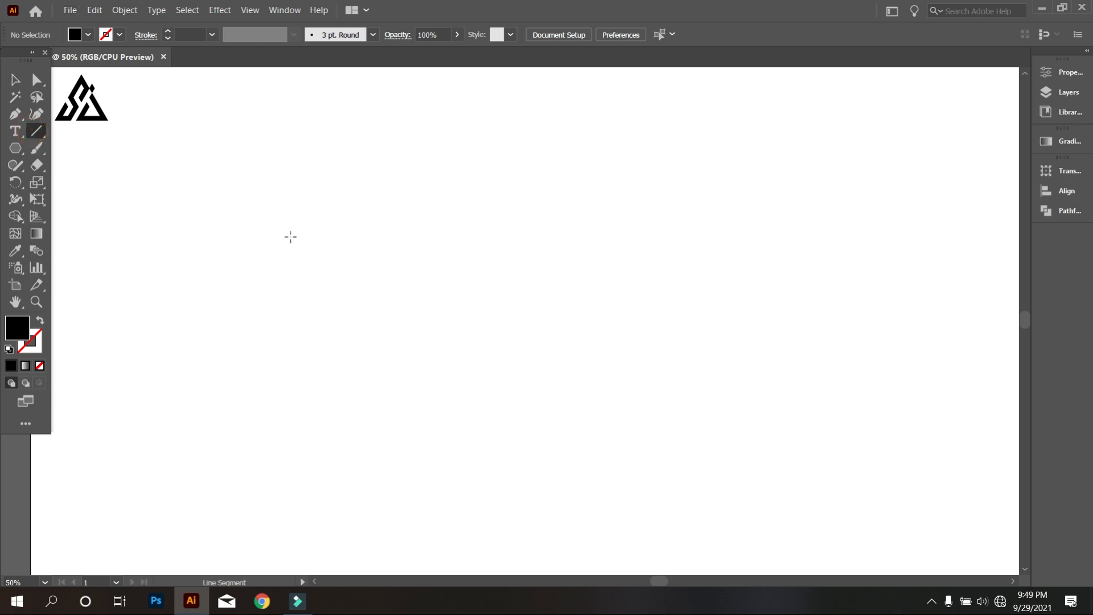
pyautogui.moveTo(481, 171)
pyautogui.mouseDown()
pyautogui.moveTo(454, 442)
pyautogui.moveTo(474, 449)
pyautogui.mouseUp()
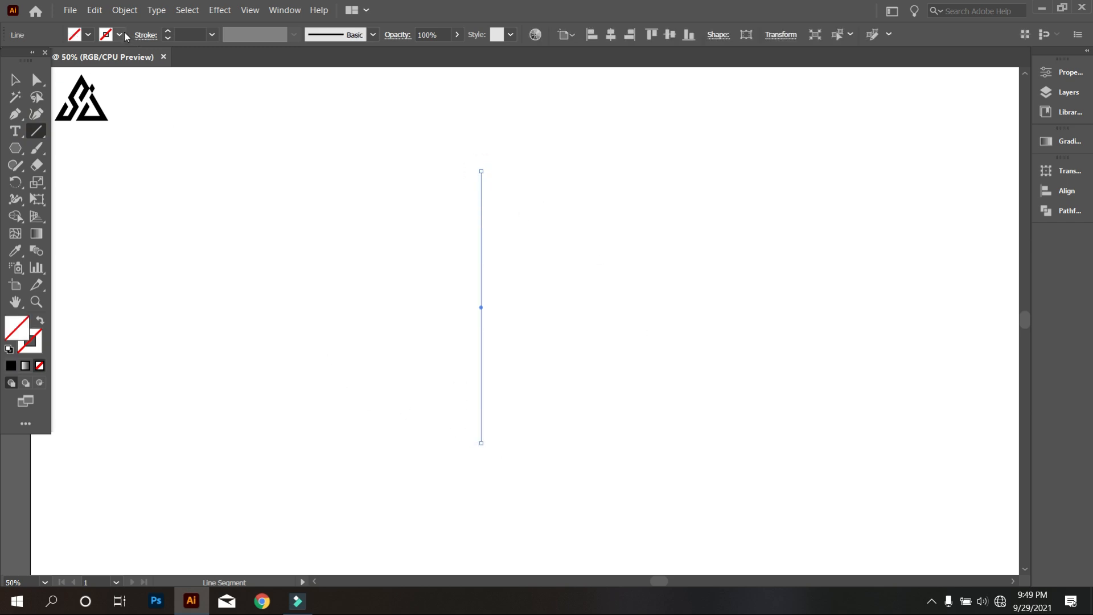
pyautogui.click(120, 35)
pyautogui.click(46, 60)
pyautogui.click(101, 145)
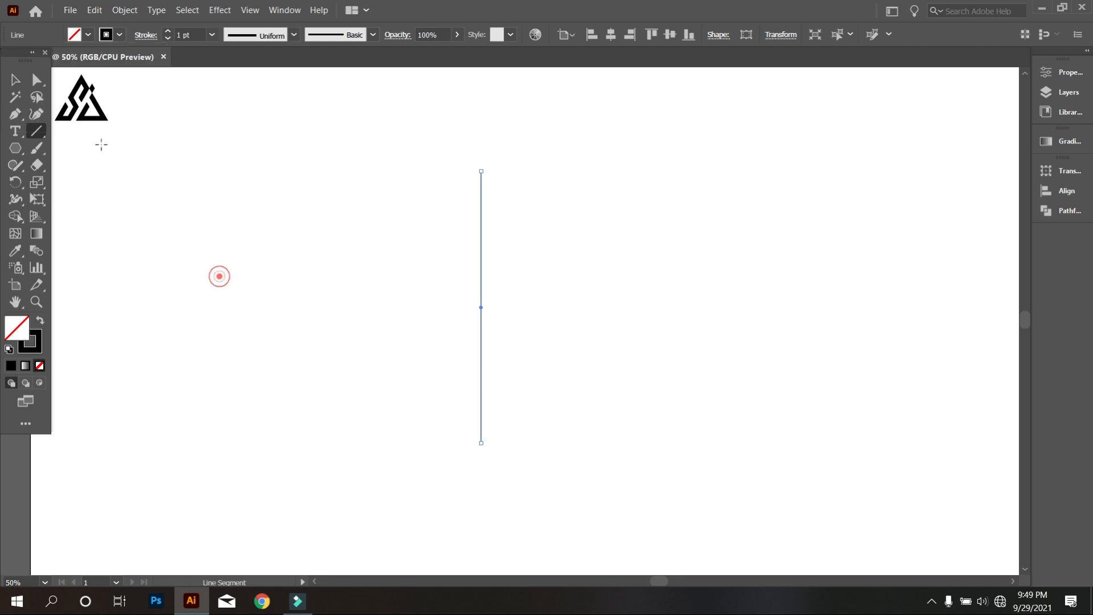
pyautogui.click(16, 80)
pyautogui.click(393, 211)
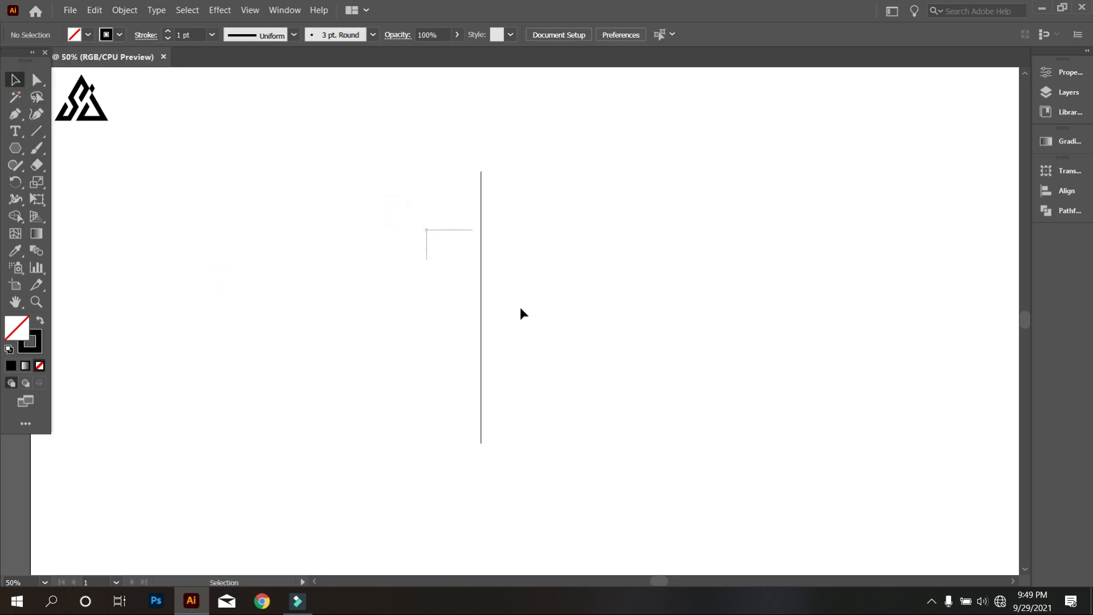
# Duplicate the vertical line sideways and repeat the copy to make a row of 14 evenly spaced lines.
pyautogui.click(481, 301)
pyautogui.moveTo(482, 274); pyautogui.dragTo(493, 274)
pyautogui.press('ctrl')
pyautogui.hotkey('ctrl', 'd')
pyautogui.hotkey('ctrl', 'd')
pyautogui.hotkey('ctrl', 'd')
pyautogui.hotkey('ctrl', 'd')
pyautogui.hotkey('ctrl', 'd')
pyautogui.hotkey('ctrl', 'd')
pyautogui.hotkey('ctrl', 'd')
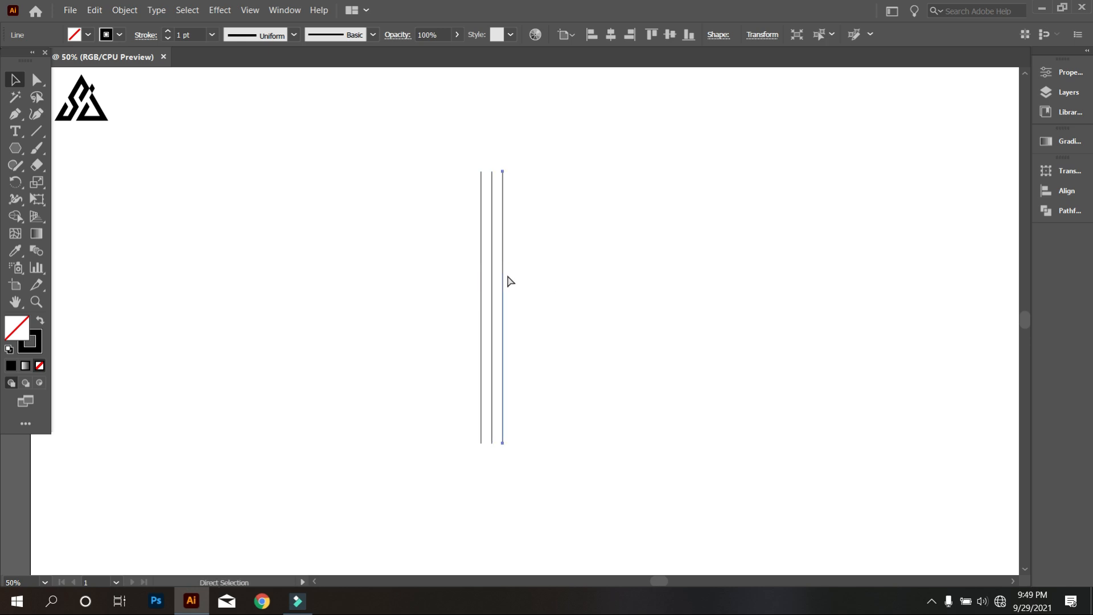
pyautogui.hotkey('ctrl', 'd')
pyautogui.hotkey('ctrl', 'd')
pyautogui.hotkey('ctrl', 'd')
pyautogui.hotkey('ctrl', 'd')
pyautogui.hotkey('ctrl', 'd')
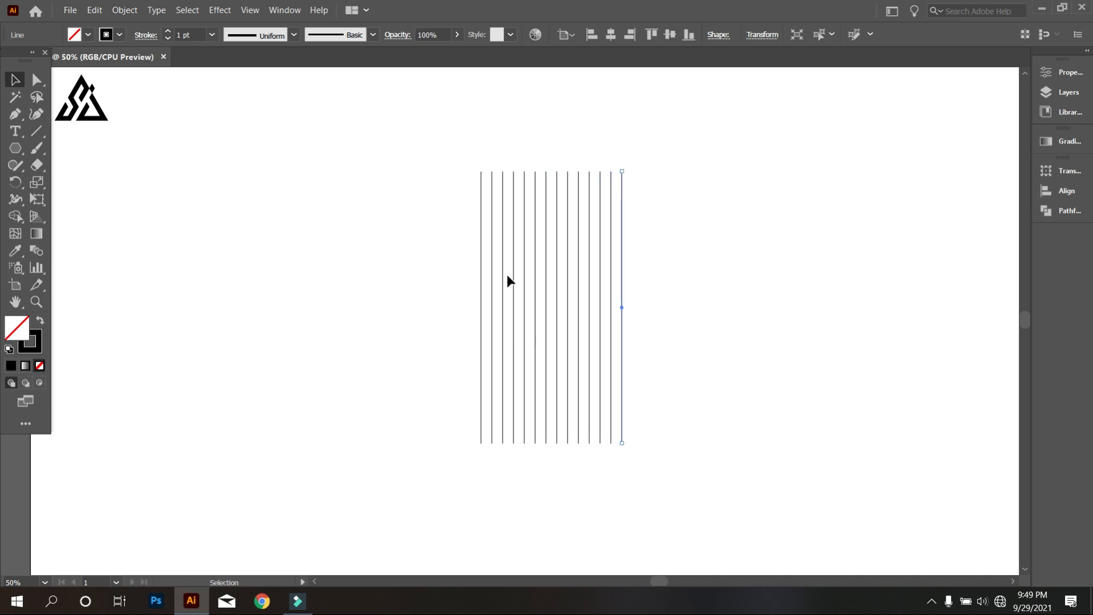
pyautogui.click(434, 246)
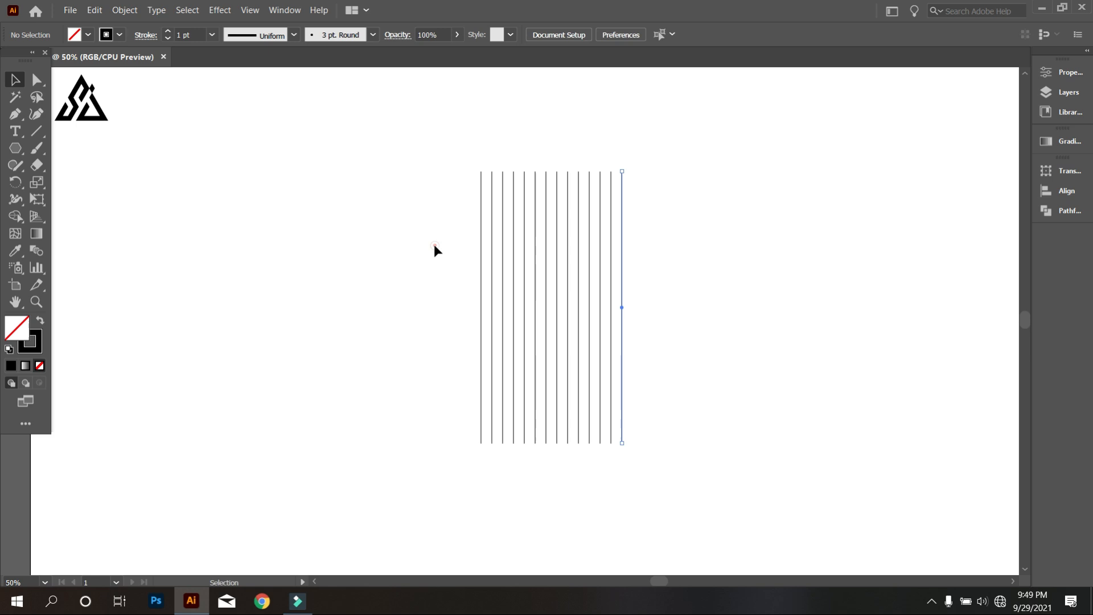
# Align the 14 vertical lines by their vertical centers and group them.
pyautogui.scroll(1, 538, 302)
pyautogui.moveTo(372, 171); pyautogui.dragTo(833, 285)
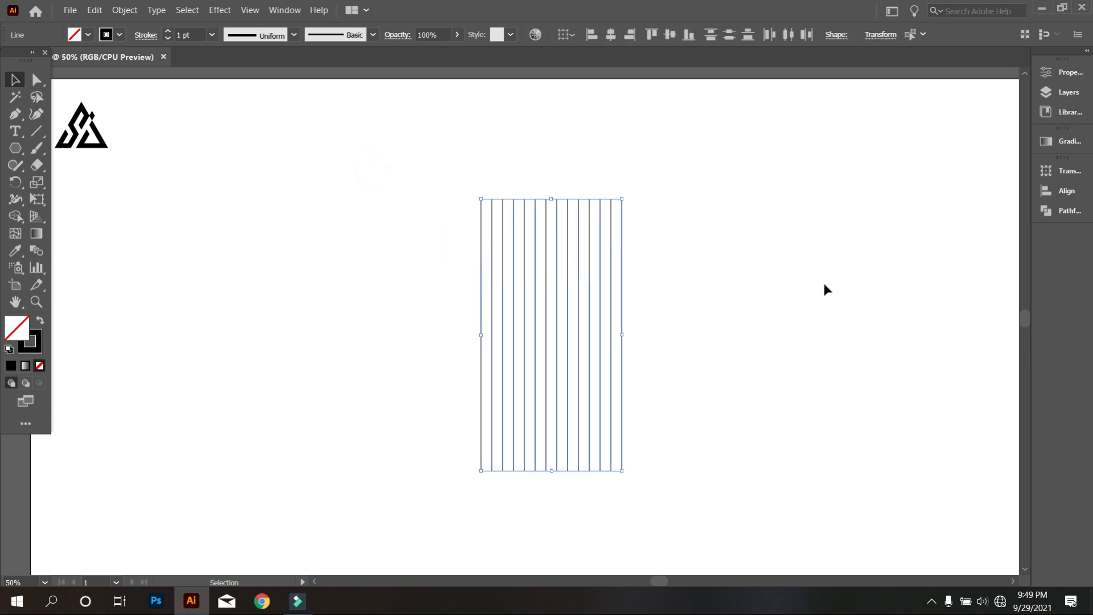
pyautogui.click(670, 35)
pyautogui.rightClick(630, 203)
pyautogui.click(674, 275)
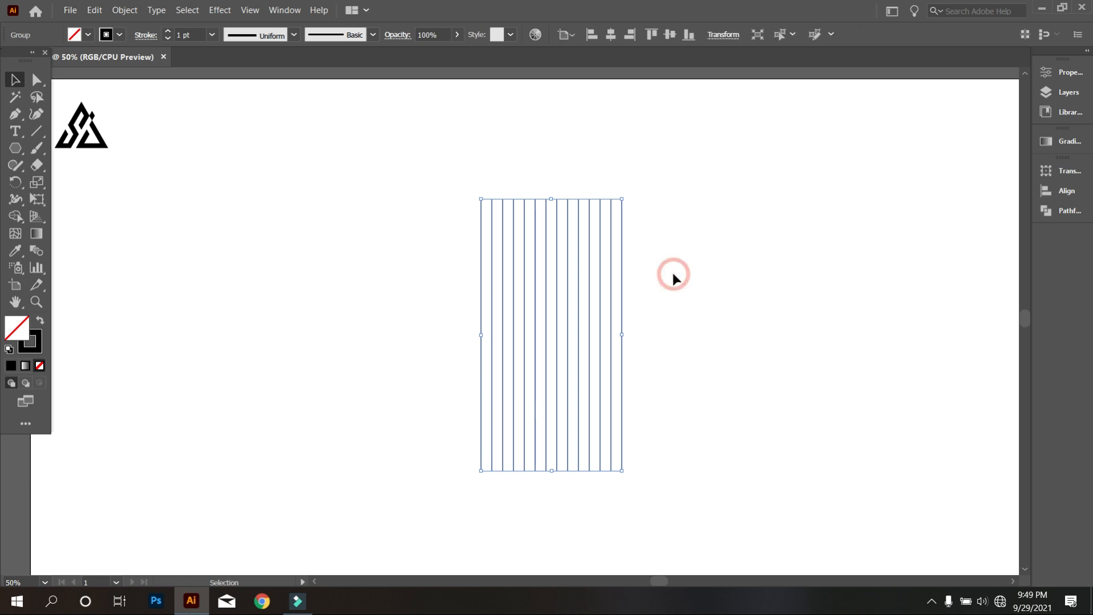
pyautogui.click(646, 300)
# Copy the vertical line group, paste it in place and rotate the copy 90° to form a square grid.
pyautogui.moveTo(423, 169); pyautogui.dragTo(540, 260)
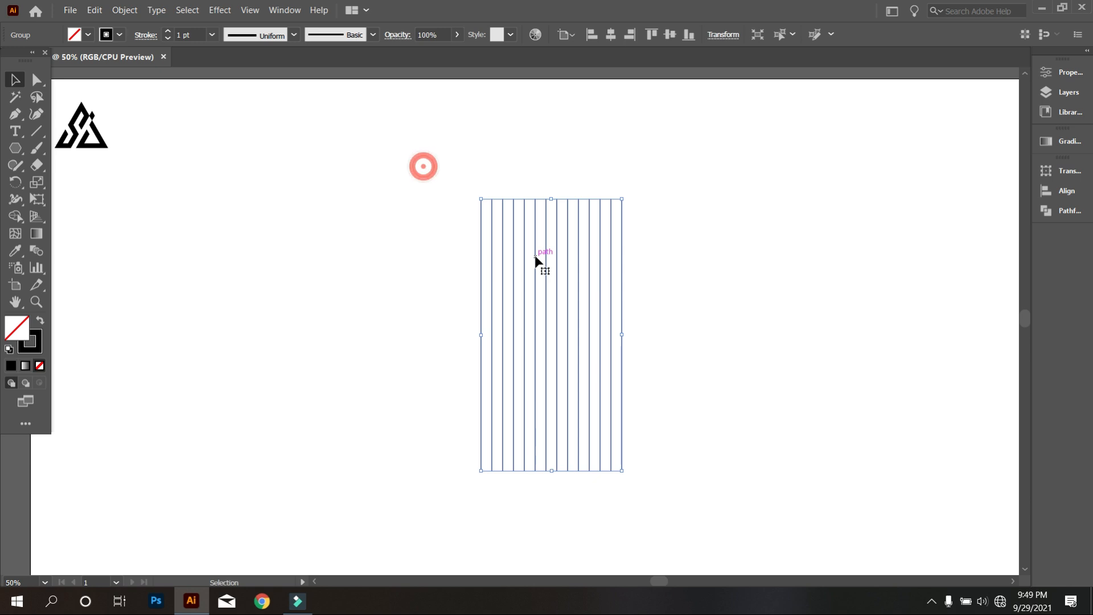
pyautogui.click(94, 10)
pyautogui.click(112, 67)
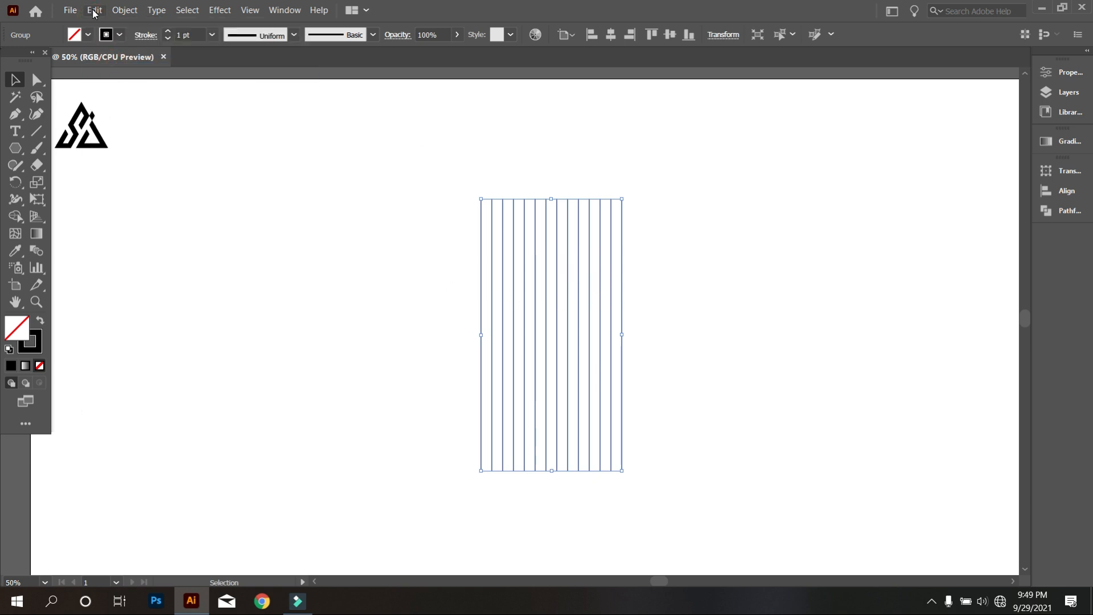
pyautogui.click(94, 10)
pyautogui.click(137, 123)
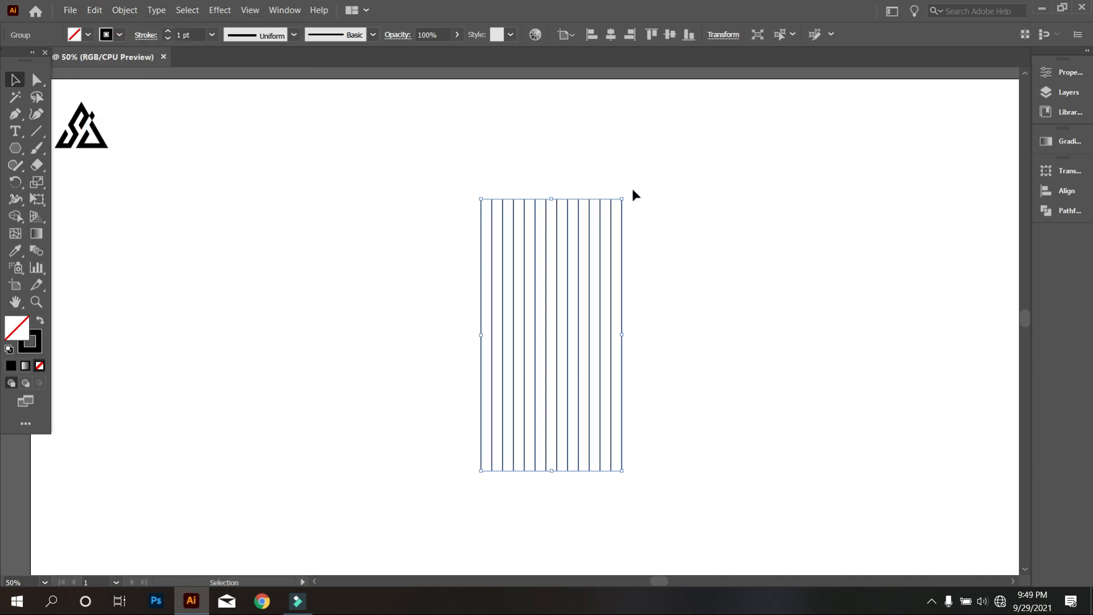
pyautogui.moveTo(627, 190); pyautogui.dragTo(715, 478)
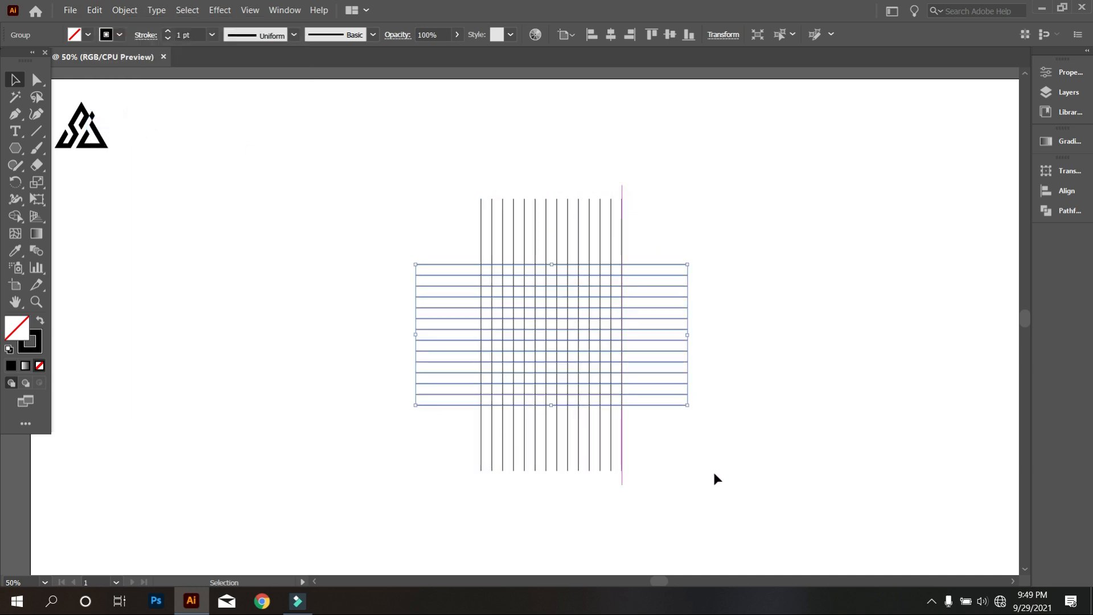
pyautogui.click(700, 451)
# Copy the horizontal line group, paste it in place and rotate the copy 45° so its lines cross the square grid diagonally.
pyautogui.scroll(1, 677, 444)
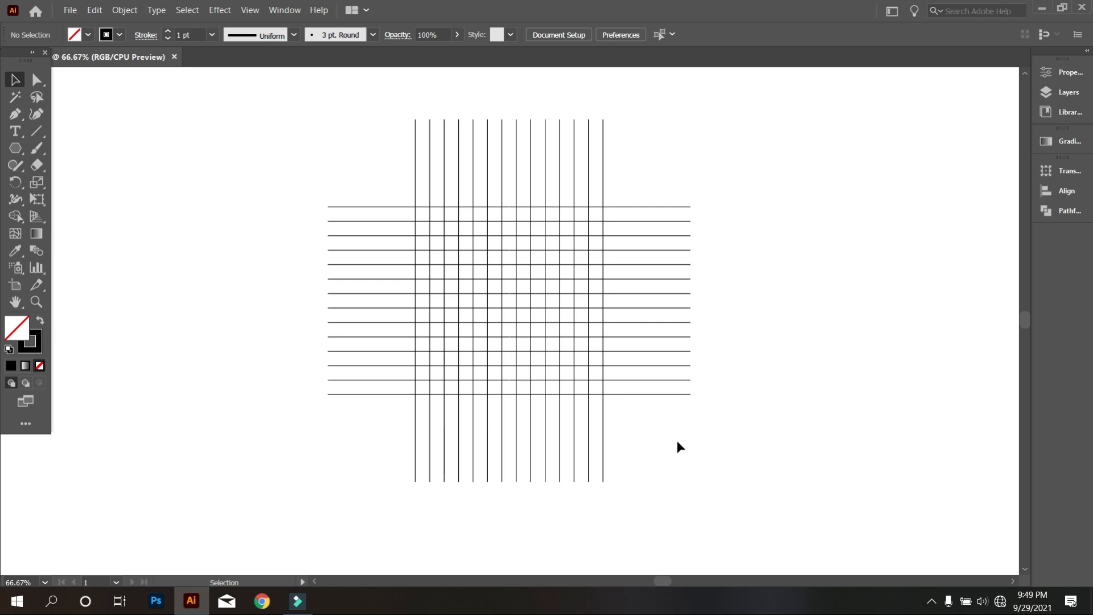
pyautogui.moveTo(722, 446); pyautogui.dragTo(677, 305)
pyautogui.scroll(1, 412, 210)
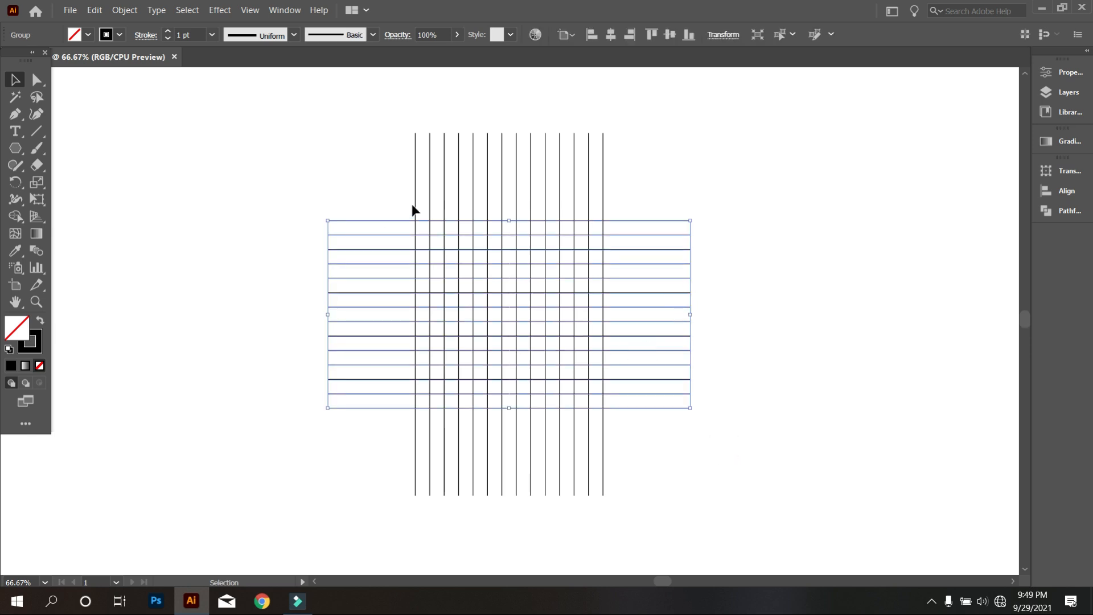
pyautogui.click(94, 10)
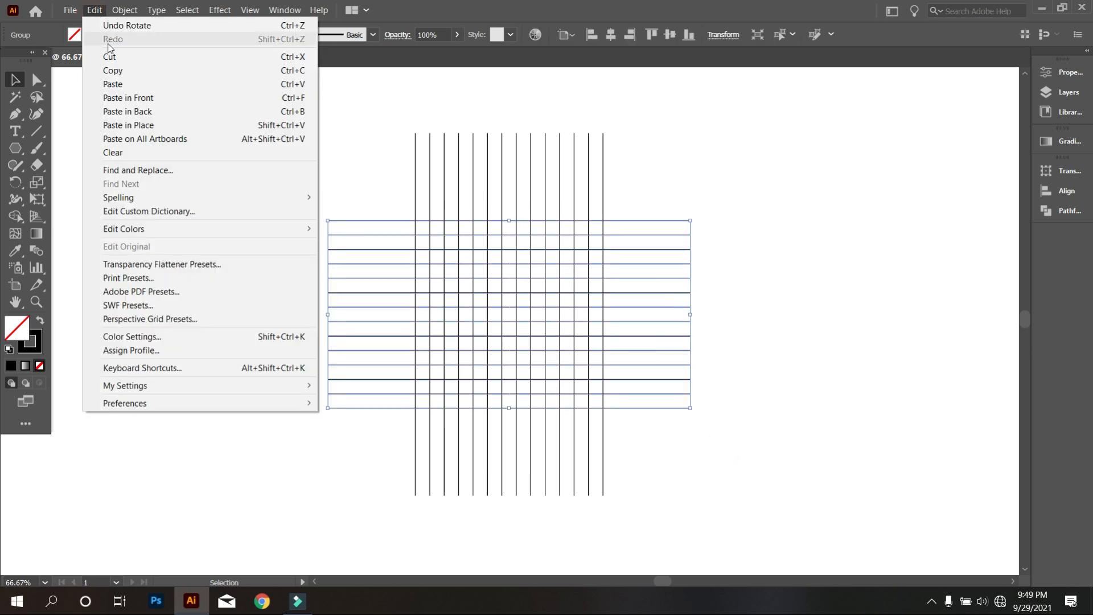
pyautogui.click(117, 69)
pyautogui.click(94, 10)
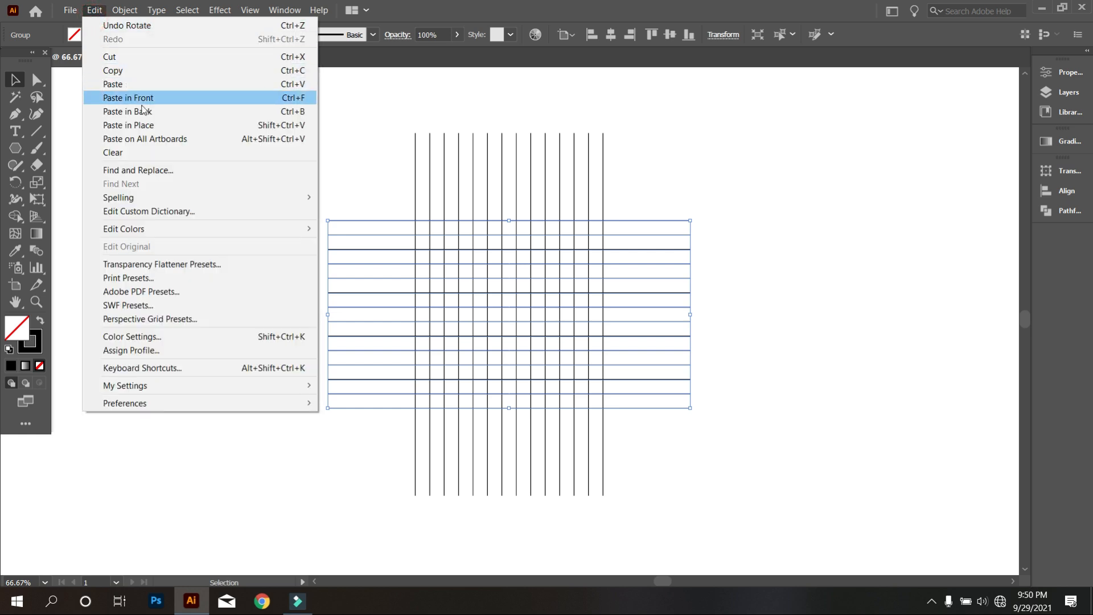
pyautogui.click(150, 121)
pyautogui.scroll(-1, 354, 244)
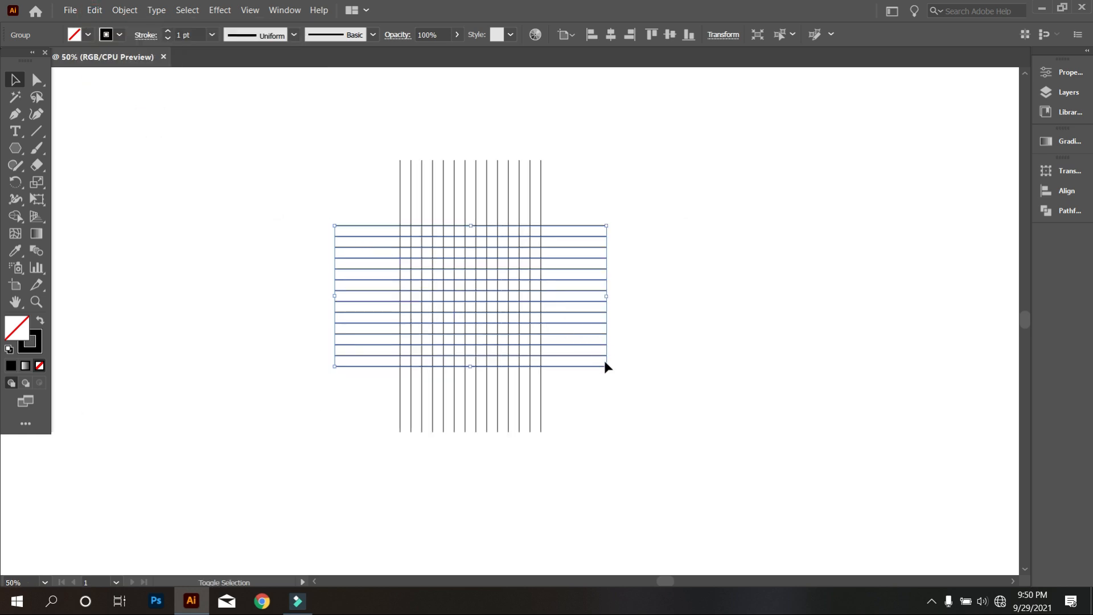
pyautogui.moveTo(607, 373); pyautogui.dragTo(648, 287)
pyautogui.click(624, 369)
# Using Shape Builder on all three line groups with a black fill and no stroke, merge a long diagonal run of cells into one band.
pyautogui.scroll(-1, 633, 400)
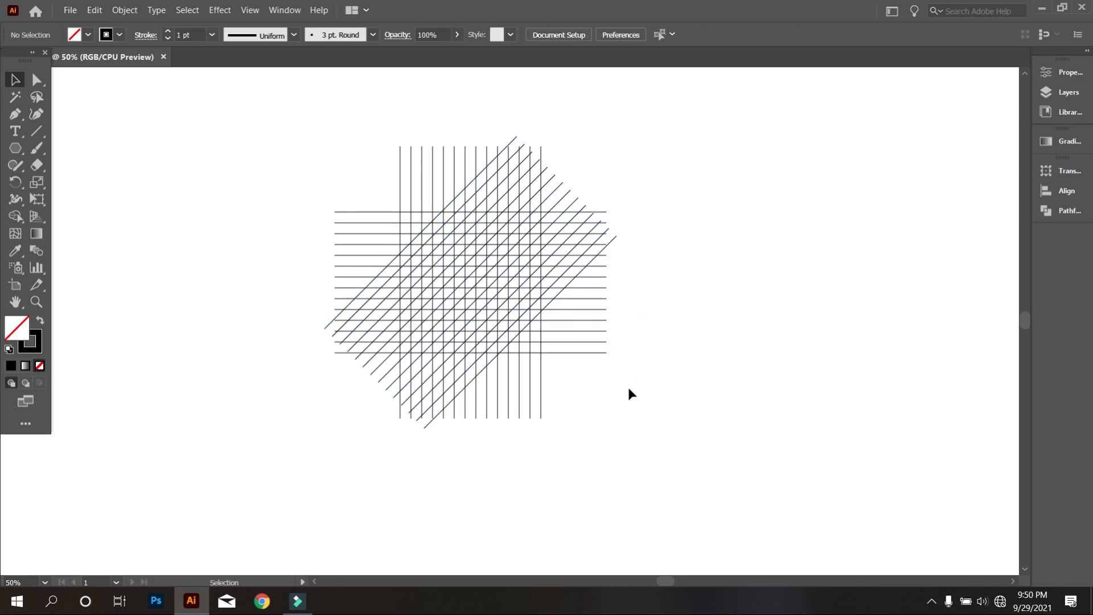
pyautogui.moveTo(375, 222); pyautogui.dragTo(612, 433)
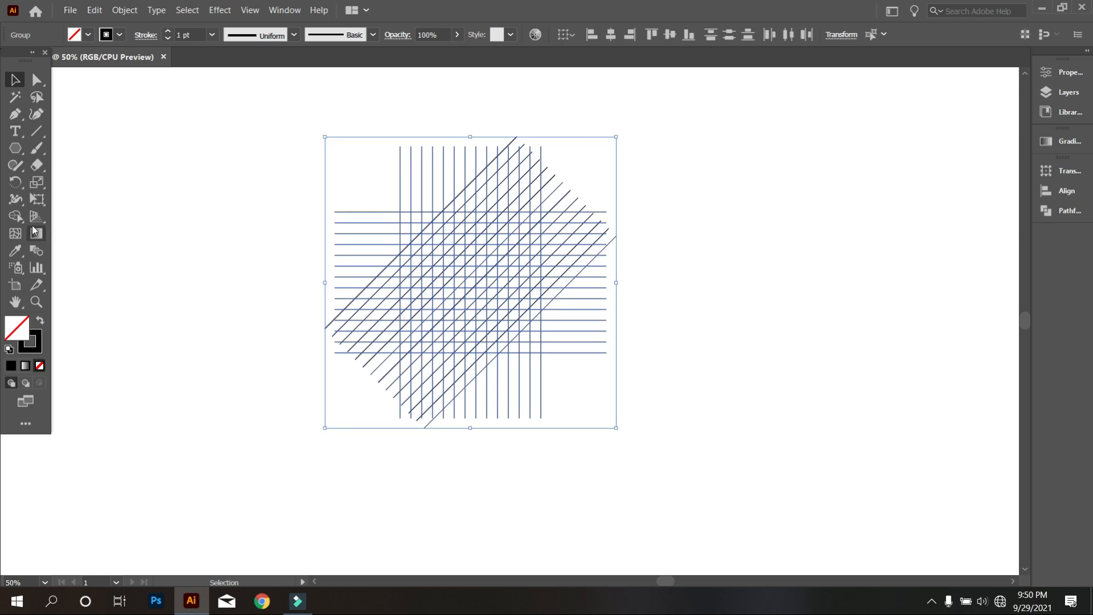
pyautogui.click(16, 216)
pyautogui.click(41, 321)
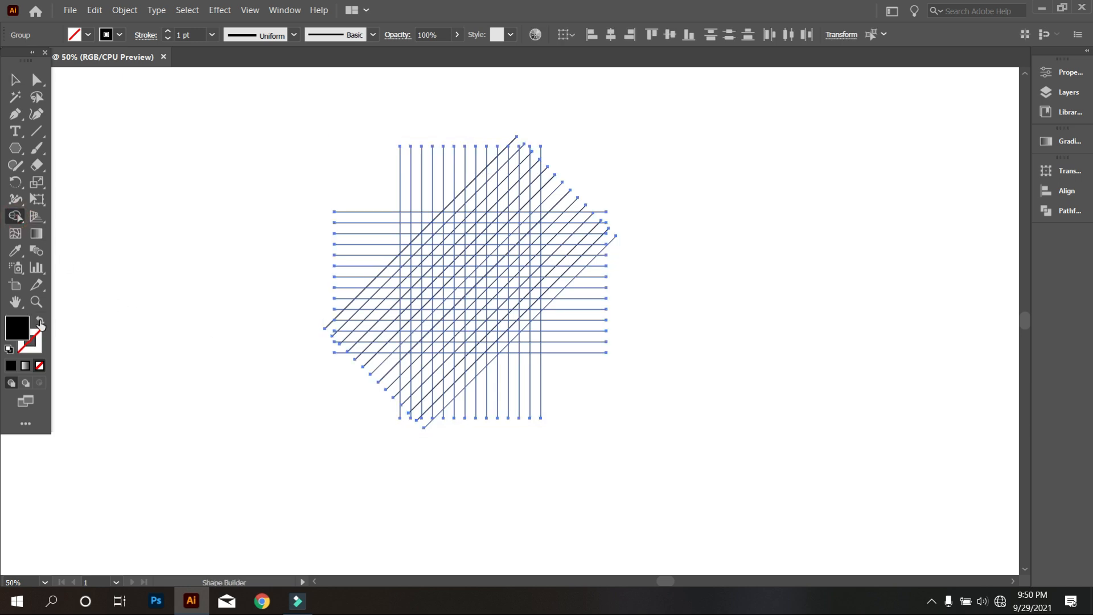
pyautogui.scroll(2, 397, 337)
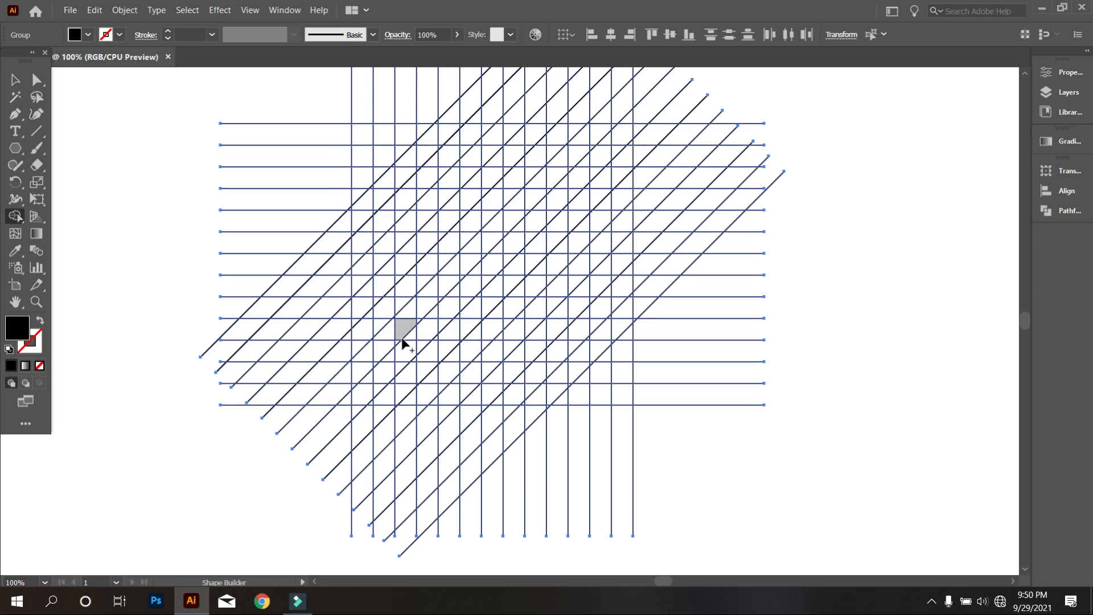
pyautogui.scroll(1, 359, 412)
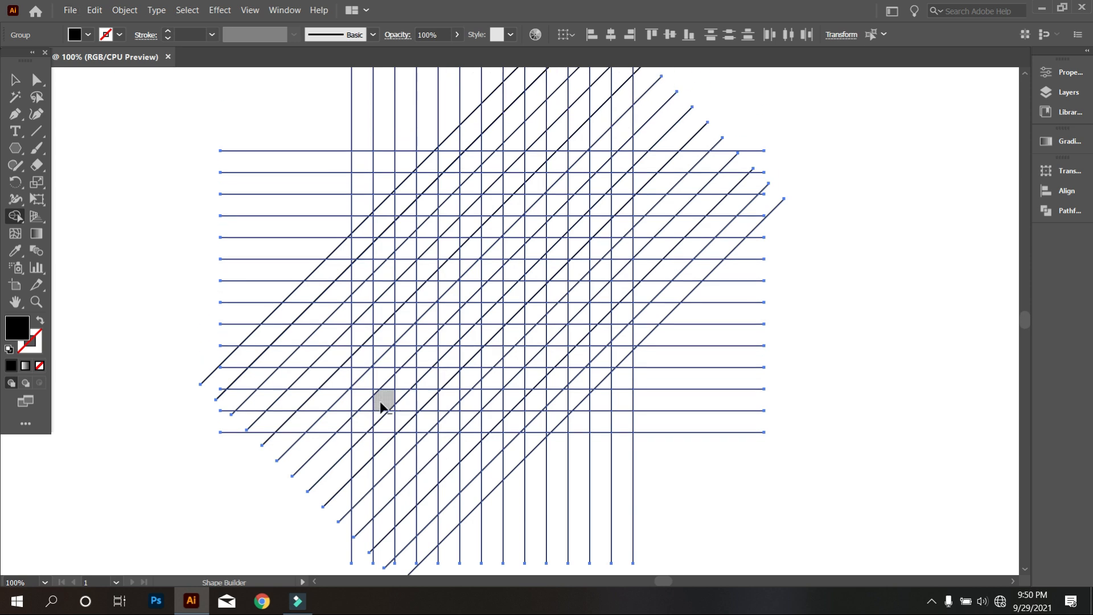
pyautogui.scroll(1, 377, 413)
pyautogui.scroll(1, 361, 441)
pyautogui.scroll(3, 362, 438)
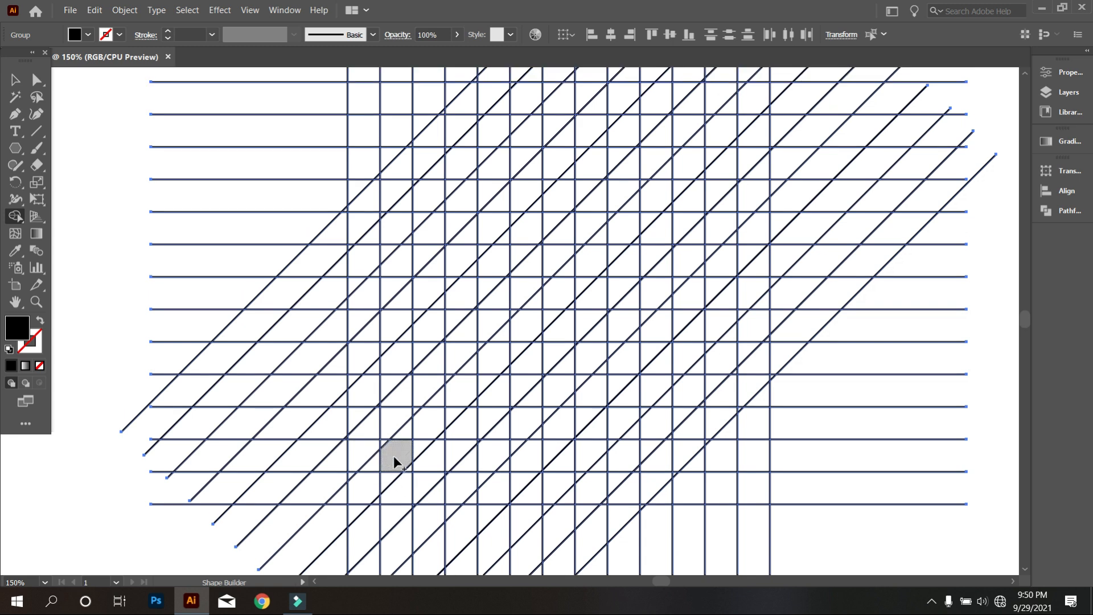
pyautogui.hscroll(3, 427, 458)
pyautogui.moveTo(289, 502)
pyautogui.mouseDown()
pyautogui.moveTo(397, 407)
pyautogui.moveTo(501, 265)
pyautogui.moveTo(547, 235)
pyautogui.mouseUp()
pyautogui.hotkey('ctrl', 'z')
pyautogui.moveTo(289, 485); pyautogui.dragTo(497, 298)
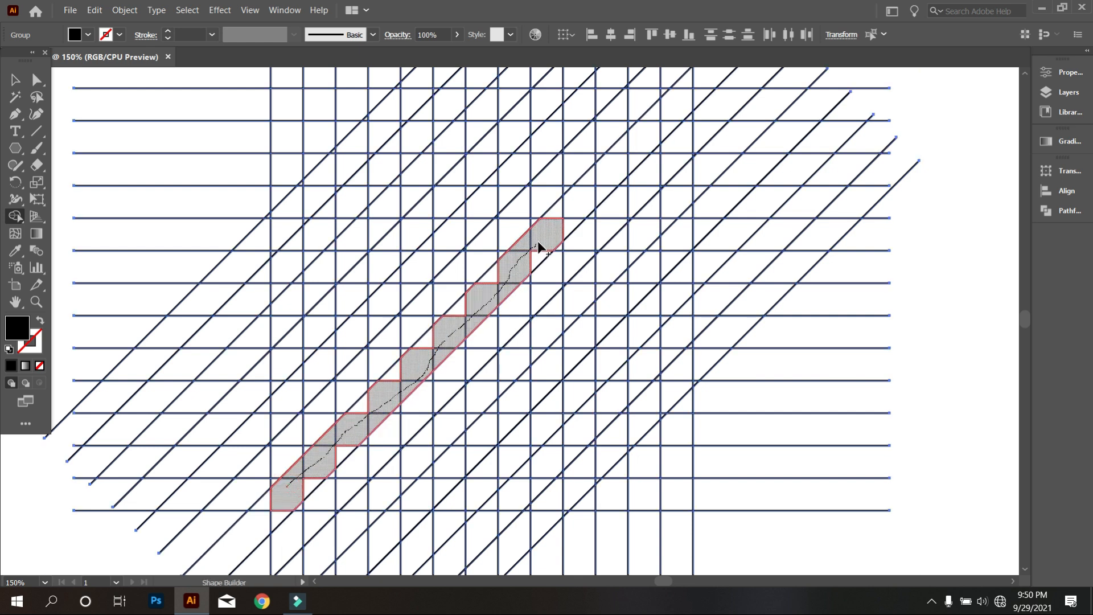
pyautogui.moveTo(541, 237)
pyautogui.mouseDown()
pyautogui.moveTo(427, 242)
pyautogui.moveTo(350, 316)
pyautogui.mouseUp()
pyautogui.hotkey('ctrl', 'z')
pyautogui.moveTo(546, 234)
pyautogui.mouseDown()
pyautogui.moveTo(455, 237)
pyautogui.moveTo(375, 301)
pyautogui.moveTo(290, 395)
pyautogui.moveTo(288, 333)
pyautogui.moveTo(387, 231)
pyautogui.mouseUp()
pyautogui.scroll(4, 274, 229)
pyautogui.moveTo(311, 228); pyautogui.dragTo(388, 202)
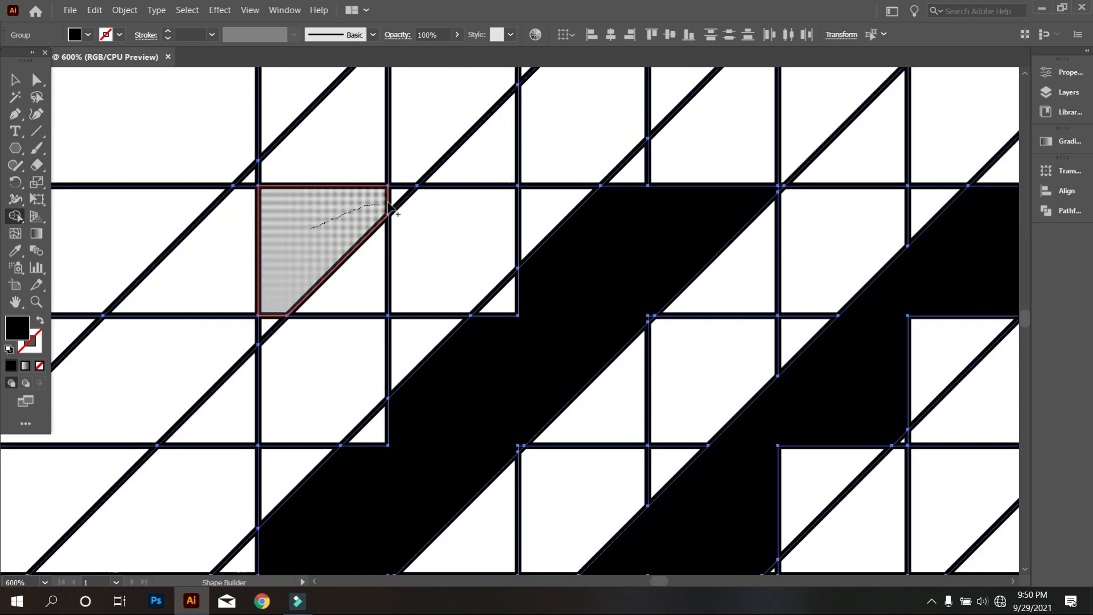
pyautogui.moveTo(267, 321); pyautogui.dragTo(267, 320)
pyautogui.scroll(-4, 268, 320)
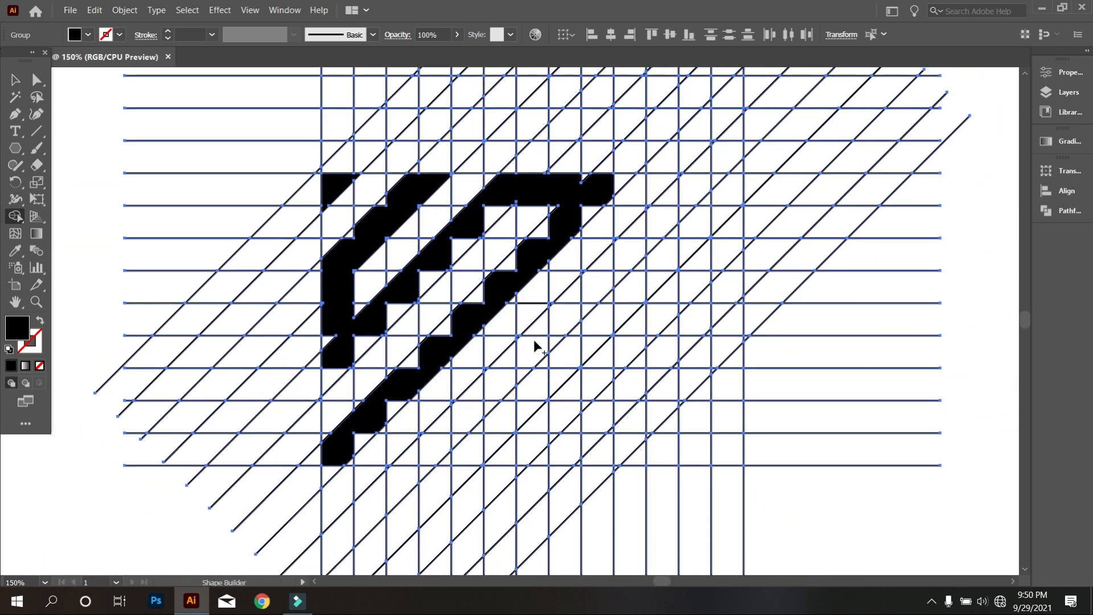
pyautogui.moveTo(565, 309)
pyautogui.mouseDown()
pyautogui.moveTo(411, 450)
pyautogui.moveTo(625, 445)
pyautogui.moveTo(640, 347)
pyautogui.moveTo(634, 261)
pyautogui.mouseUp()
pyautogui.click(622, 184)
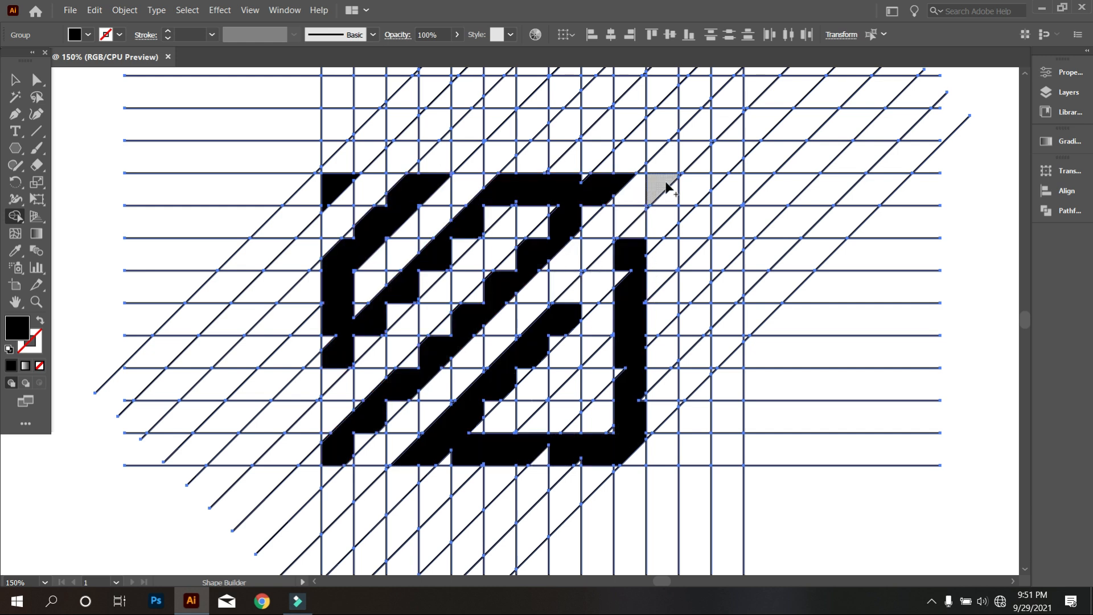
pyautogui.hotkey('ctrl', '-')
pyautogui.hotkey('ctrl', 'z')
pyautogui.hotkey('ctrl', 'z')
pyautogui.hotkey('ctrl', 'z')
pyautogui.hotkey('ctrl', 'z')
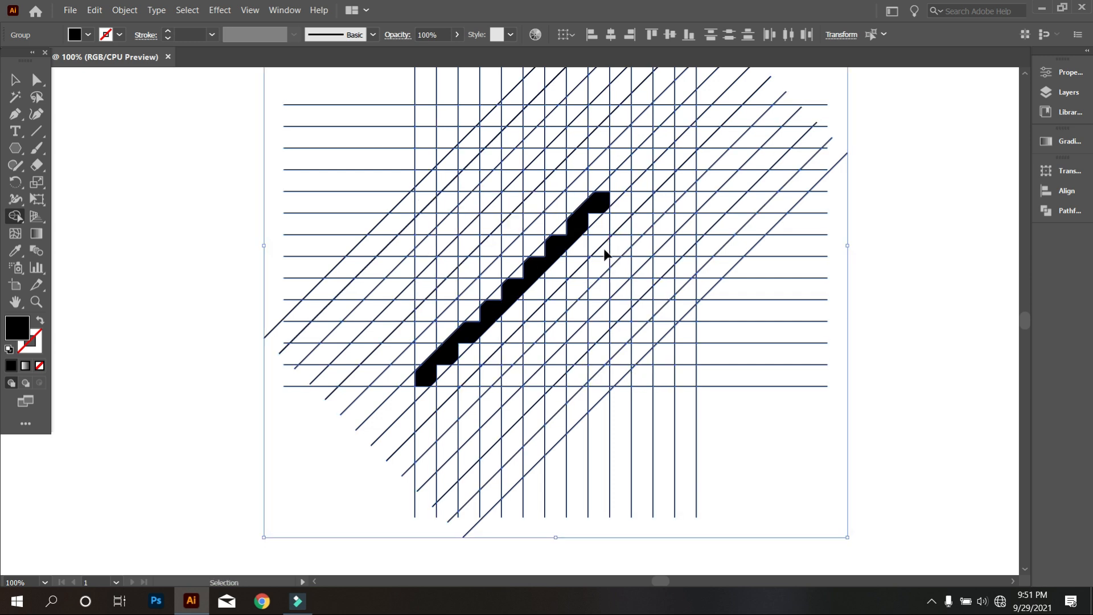
pyautogui.moveTo(592, 206)
pyautogui.mouseDown()
pyautogui.moveTo(550, 200)
pyautogui.moveTo(422, 321)
pyautogui.moveTo(444, 263)
pyautogui.mouseUp()
pyautogui.hotkey('ctrl', 'z')
# Merge further runs of cells into the hooked upper bands, the upper-left corner triangle and the lower-right triangular outline.
pyautogui.hotkey('ctrl', '+')
pyautogui.moveTo(649, 227)
pyautogui.mouseDown()
pyautogui.moveTo(498, 287)
pyautogui.moveTo(394, 390)
pyautogui.moveTo(413, 282)
pyautogui.moveTo(473, 230)
pyautogui.mouseUp()
pyautogui.scroll(-2, 554, 357)
pyautogui.moveTo(650, 311)
pyautogui.mouseDown()
pyautogui.moveTo(625, 431)
pyautogui.moveTo(485, 426)
pyautogui.moveTo(595, 311)
pyautogui.mouseUp()
pyautogui.scroll(5, 391, 152)
pyautogui.moveTo(412, 194); pyautogui.dragTo(361, 345)
pyautogui.moveTo(400, 258)
pyautogui.mouseDown()
pyautogui.moveTo(341, 361)
pyautogui.moveTo(407, 279)
pyautogui.mouseUp()
pyautogui.hotkey('ctrl', 'z')
pyautogui.scroll(-2, 526, 245)
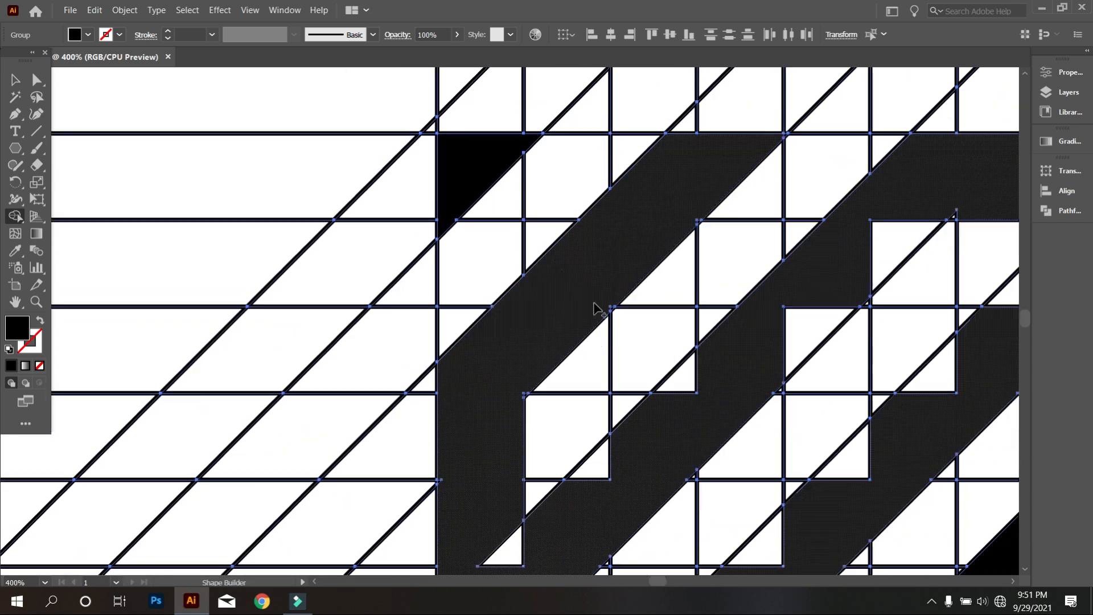
# Merge the leftover cell fragments into the upper hooked band so its stepped inner diagonal edge becomes straight.
pyautogui.scroll(4, 595, 307)
pyautogui.scroll(2, 383, 370)
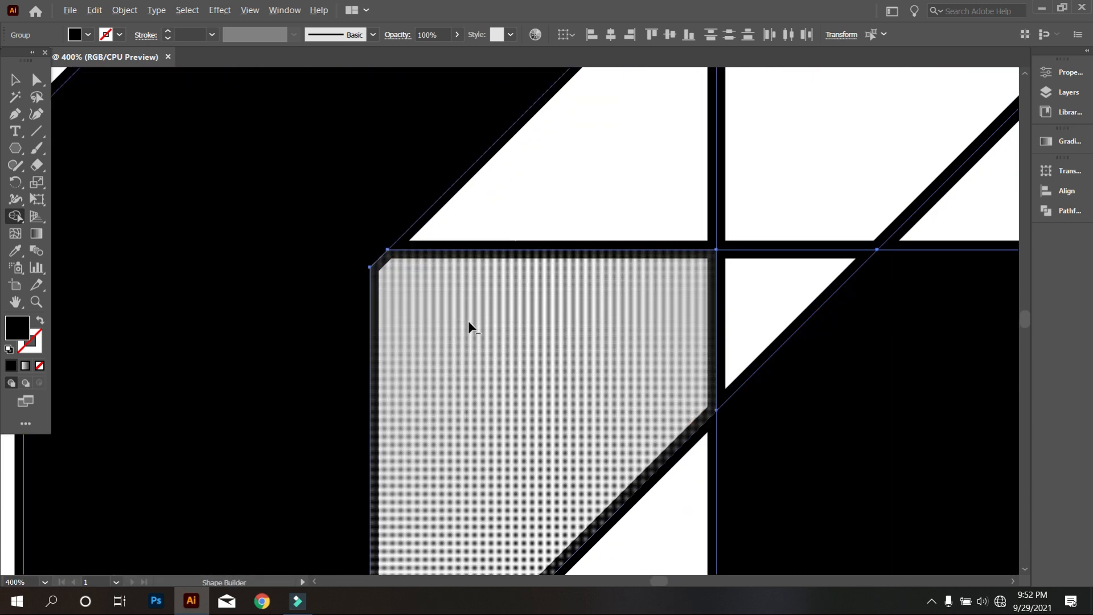
pyautogui.scroll(-3, 468, 320)
pyautogui.scroll(3, 377, 421)
pyautogui.moveTo(359, 349); pyautogui.dragTo(315, 295)
pyautogui.scroll(-5, 382, 397)
pyautogui.moveTo(732, 154); pyautogui.dragTo(484, 358)
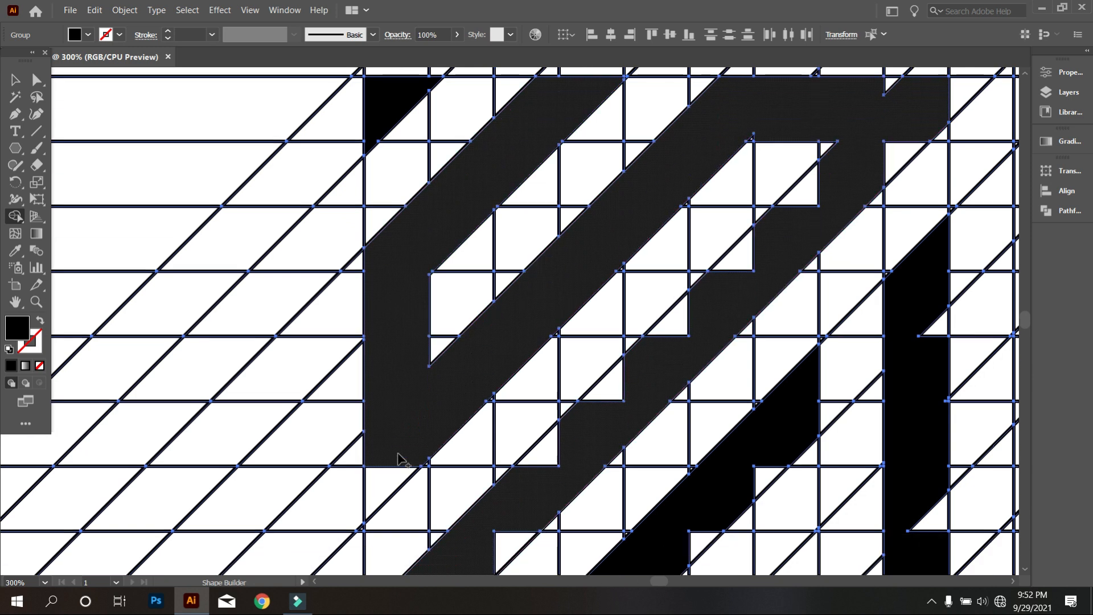
# Merge the stair-step fragments along the long central diagonal and its upper-right corner into the black shape.
pyautogui.scroll(2, 397, 460)
pyautogui.scroll(-2, 377, 490)
pyautogui.moveTo(507, 299)
pyautogui.mouseDown()
pyautogui.moveTo(689, 203)
pyautogui.moveTo(691, 241)
pyautogui.moveTo(581, 289)
pyautogui.mouseUp()
pyautogui.scroll(1, 689, 203)
pyautogui.scroll(-1, 725, 266)
pyautogui.scroll(3, 831, 92)
pyautogui.scroll(1, 578, 284)
pyautogui.moveTo(464, 209); pyautogui.dragTo(473, 220)
pyautogui.scroll(1, 683, 171)
pyautogui.moveTo(703, 159); pyautogui.dragTo(774, 160)
pyautogui.scroll(-2, 656, 186)
pyautogui.scroll(7, 435, 171)
pyautogui.scroll(-6, 515, 208)
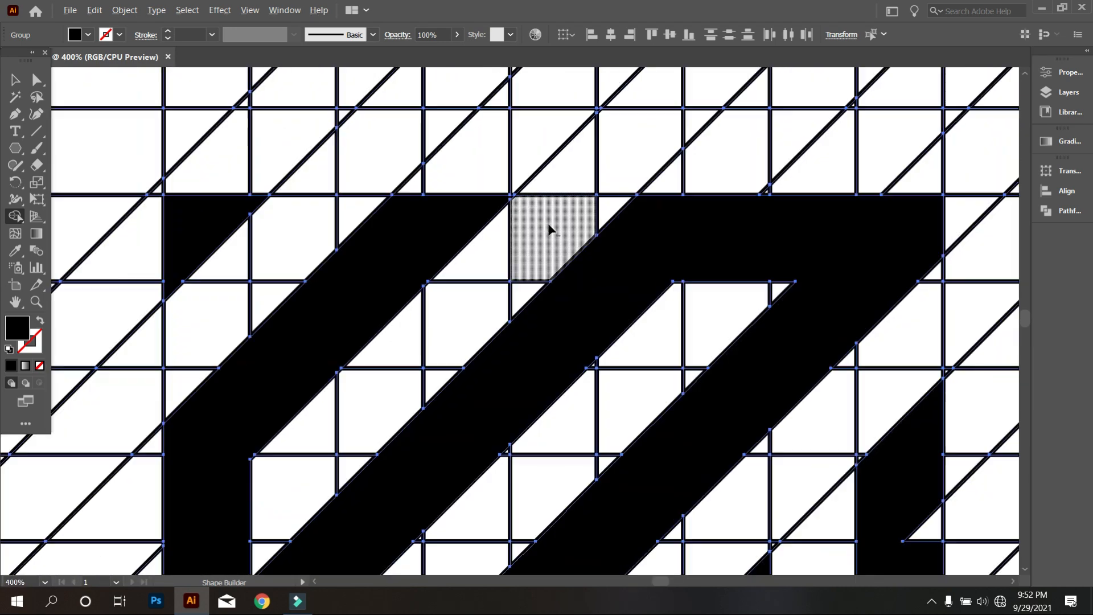
# Merge the remaining cell fragments into the lower-right triangular outline to straighten its stepped edges.
pyautogui.scroll(-1, 319, 254)
pyautogui.scroll(1, 615, 341)
pyautogui.scroll(-3, 375, 404)
pyautogui.scroll(1, 375, 427)
pyautogui.scroll(-1, 456, 393)
pyautogui.scroll(2, 548, 374)
pyautogui.moveTo(547, 374); pyautogui.dragTo(515, 364)
pyautogui.scroll(-3, 513, 378)
pyautogui.scroll(3, 789, 374)
pyautogui.moveTo(787, 380)
pyautogui.mouseDown()
pyautogui.moveTo(726, 390)
pyautogui.moveTo(513, 193)
pyautogui.mouseUp()
pyautogui.scroll(-3, 407, 261)
pyautogui.scroll(3, 593, 256)
pyautogui.scroll(-2, 582, 330)
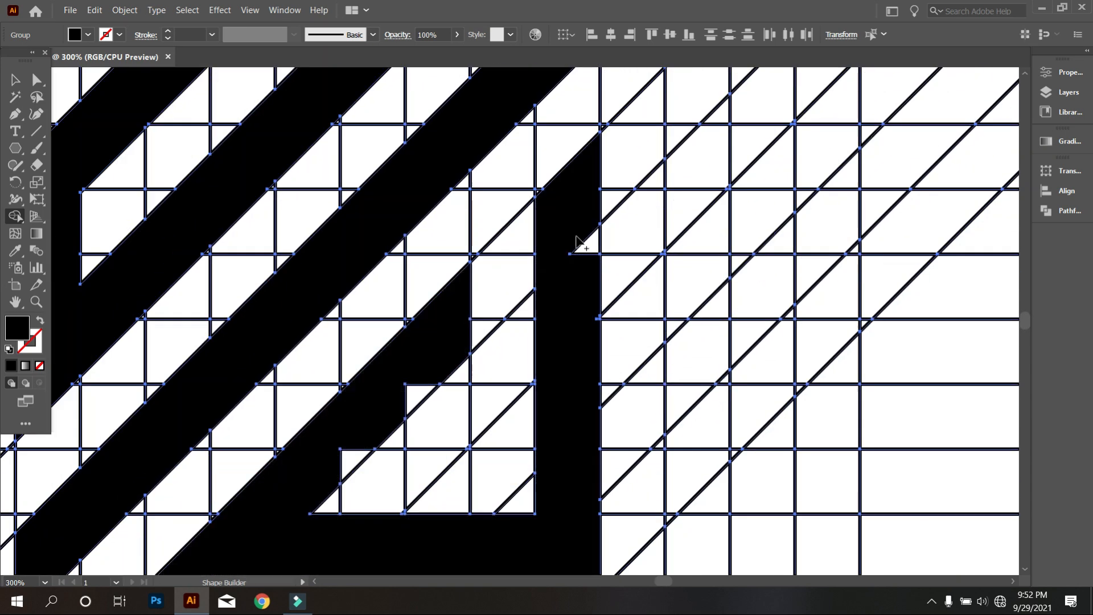
pyautogui.scroll(-1, 535, 364)
# Merge the cells beyond the logo's upper-right corner into a small detached parallelogram.
pyautogui.scroll(2, 597, 229)
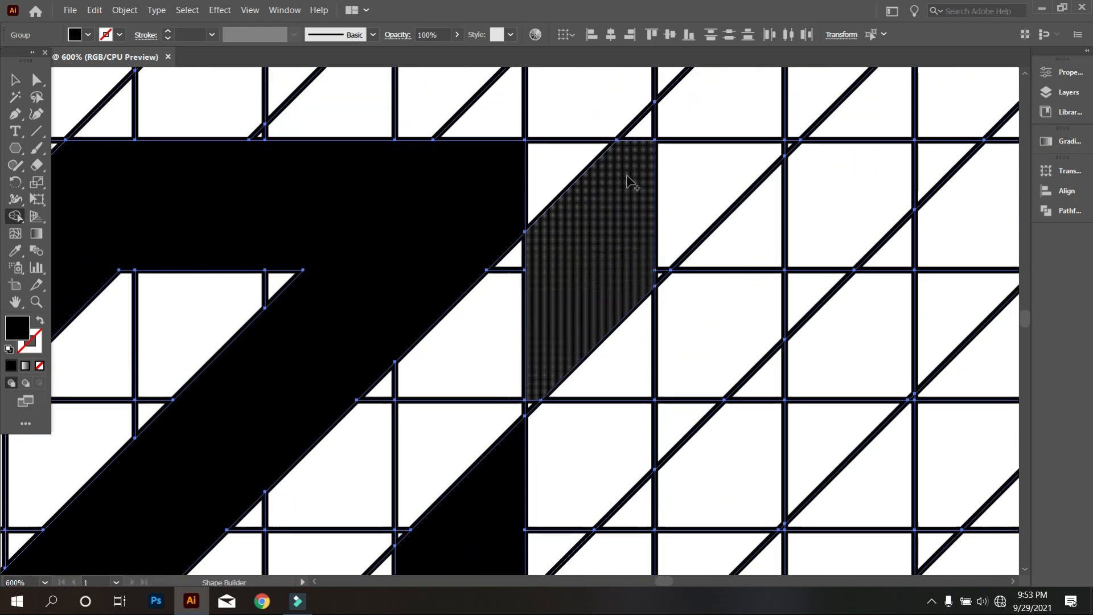
pyautogui.click(629, 183)
pyautogui.scroll(-3, 576, 366)
pyautogui.scroll(-1, 605, 233)
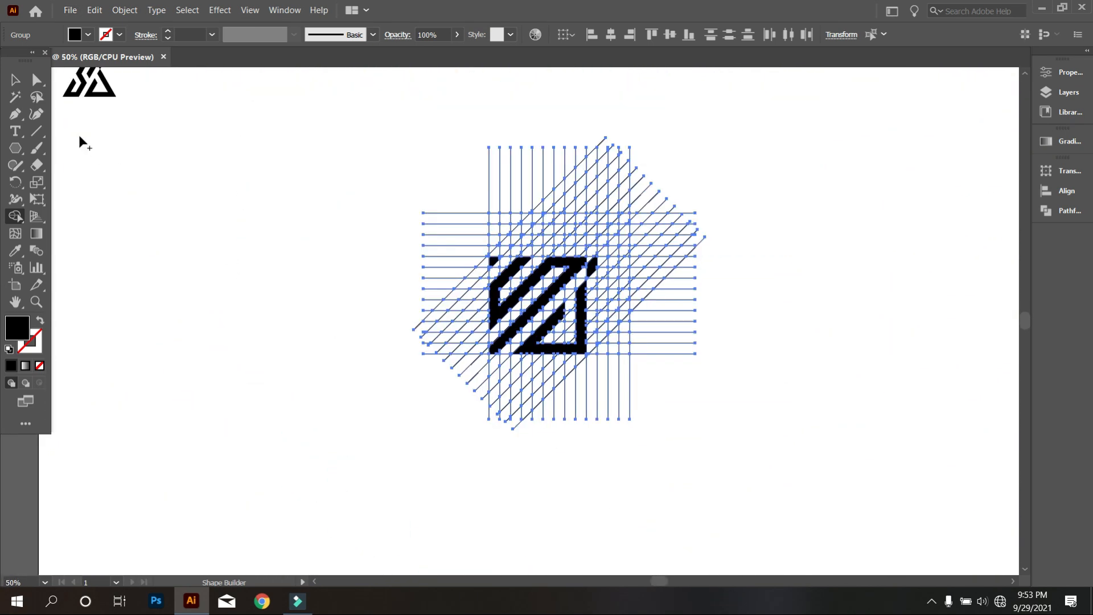
# Ungroup the merged artwork so the black shapes can be selected separately from the grid lines.
pyautogui.click(16, 80)
pyautogui.click(178, 218)
pyautogui.scroll(1, 484, 320)
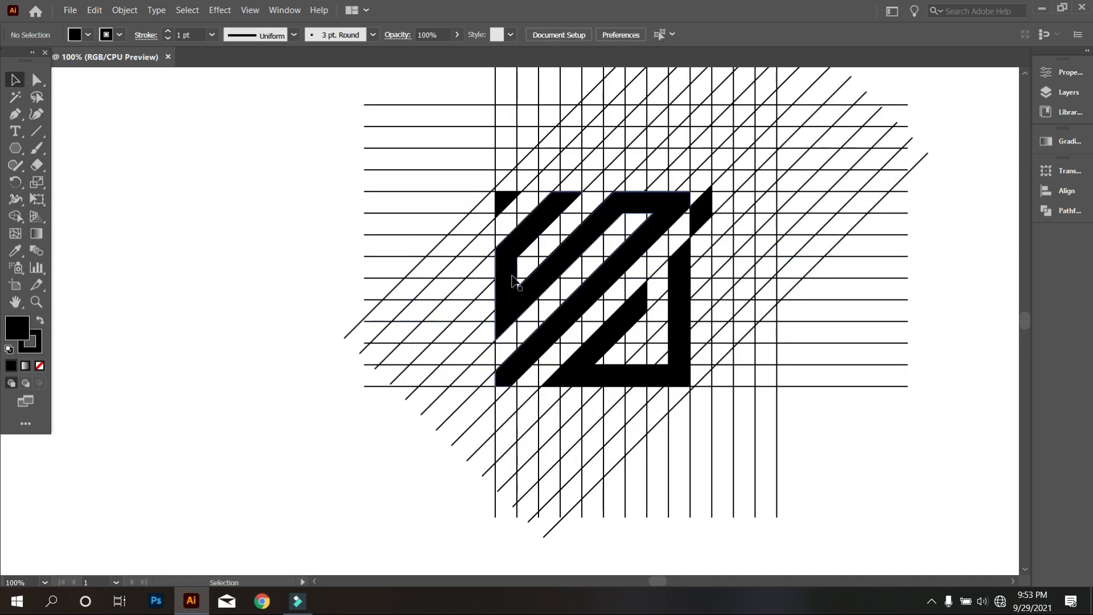
pyautogui.click(502, 200)
pyautogui.rightClick(501, 200)
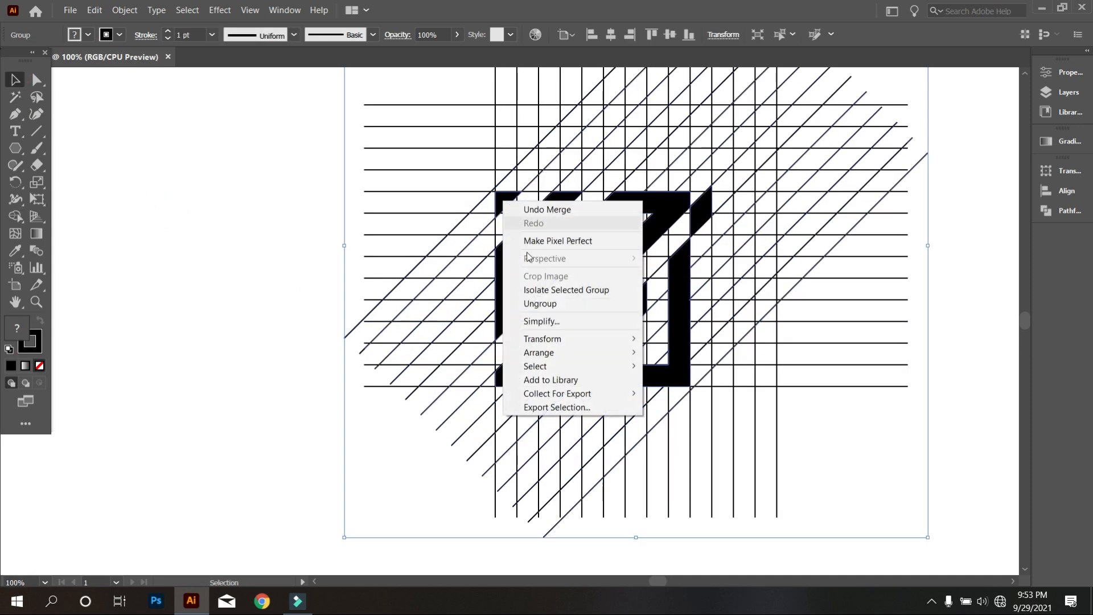
pyautogui.click(544, 306)
pyautogui.click(247, 242)
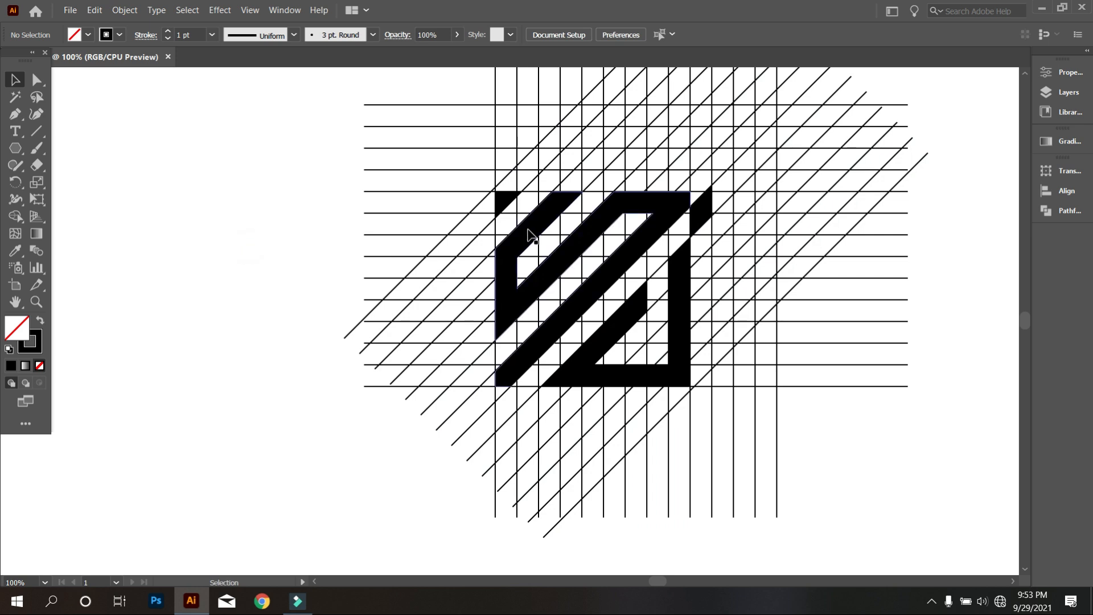
# Select all the black logo pieces together and move them off the line grid into the empty area beside it.
pyautogui.click(527, 227)
pyautogui.click(702, 210)
pyautogui.click(681, 281)
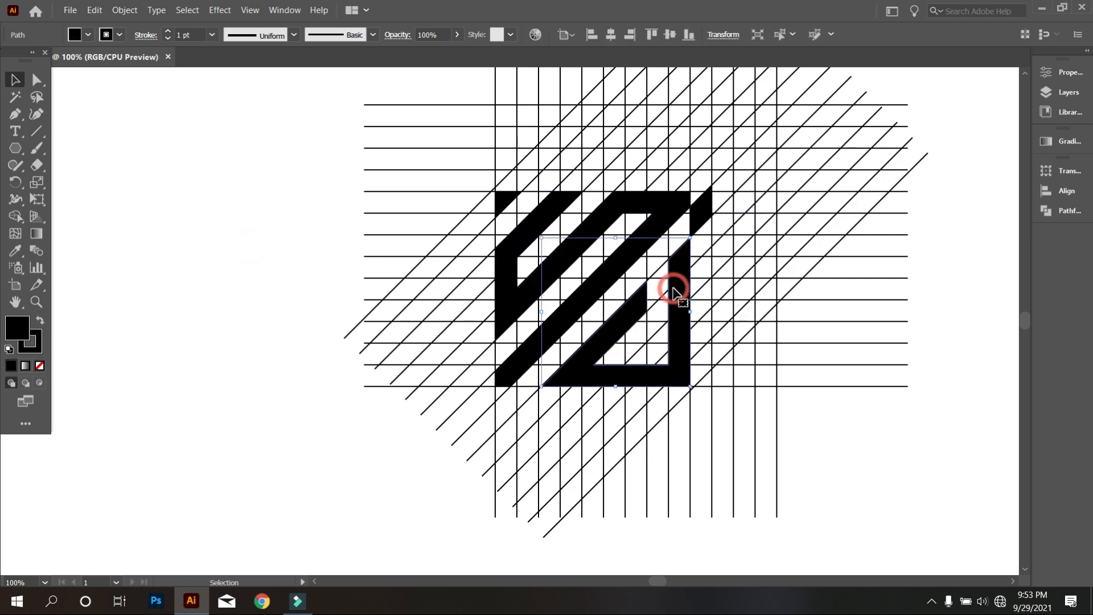
pyautogui.keyDown('shift'); pyautogui.click(705, 218); pyautogui.keyUp('shift')
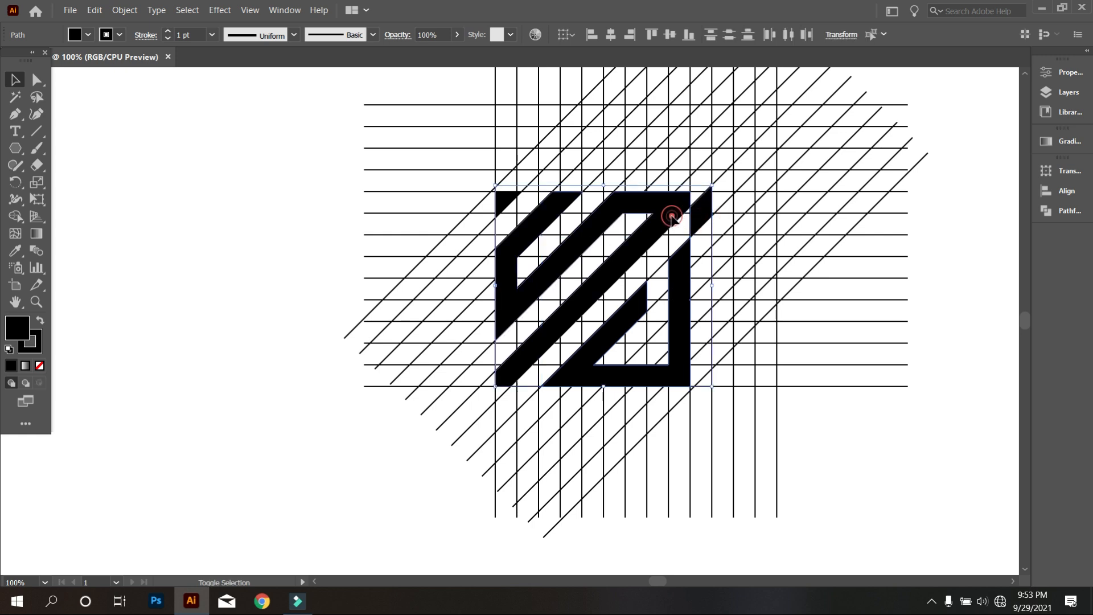
pyautogui.moveTo(552, 272); pyautogui.dragTo(147, 295)
pyautogui.scroll(-3, 293, 358)
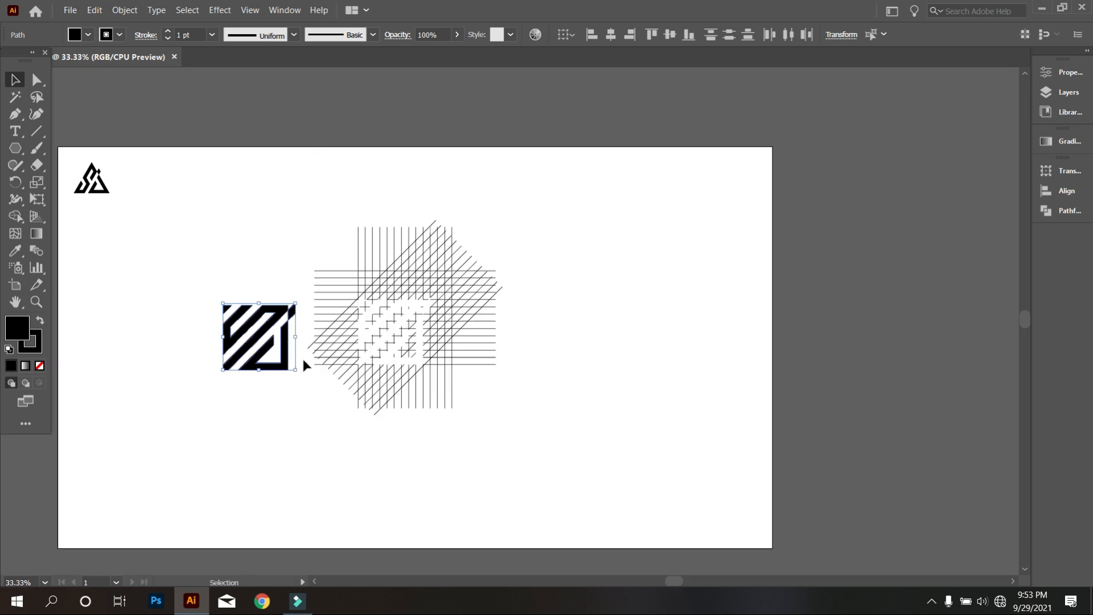
# Select the leftover grid lines and delete them.
pyautogui.click(418, 427)
pyautogui.moveTo(512, 446); pyautogui.dragTo(314, 201)
pyautogui.press('Delete')
# Group the square logo's pieces and set their stroke weight to 0 pt.
pyautogui.moveTo(353, 381); pyautogui.dragTo(178, 238)
pyautogui.rightClick(311, 285)
pyautogui.click(360, 358)
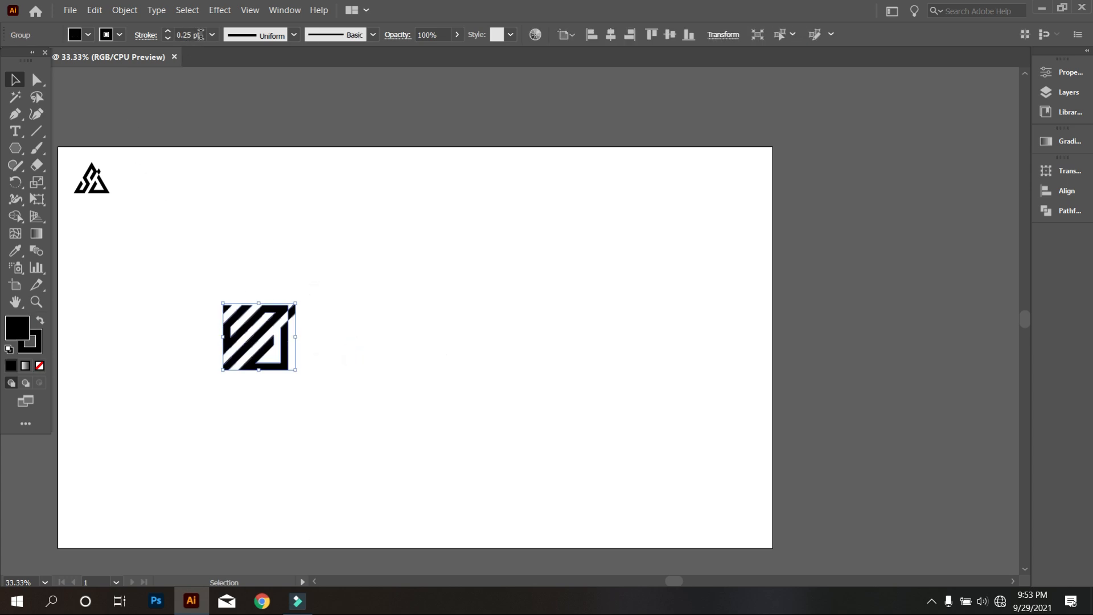
pyautogui.click(202, 135)
pyautogui.scroll(3, 182, 329)
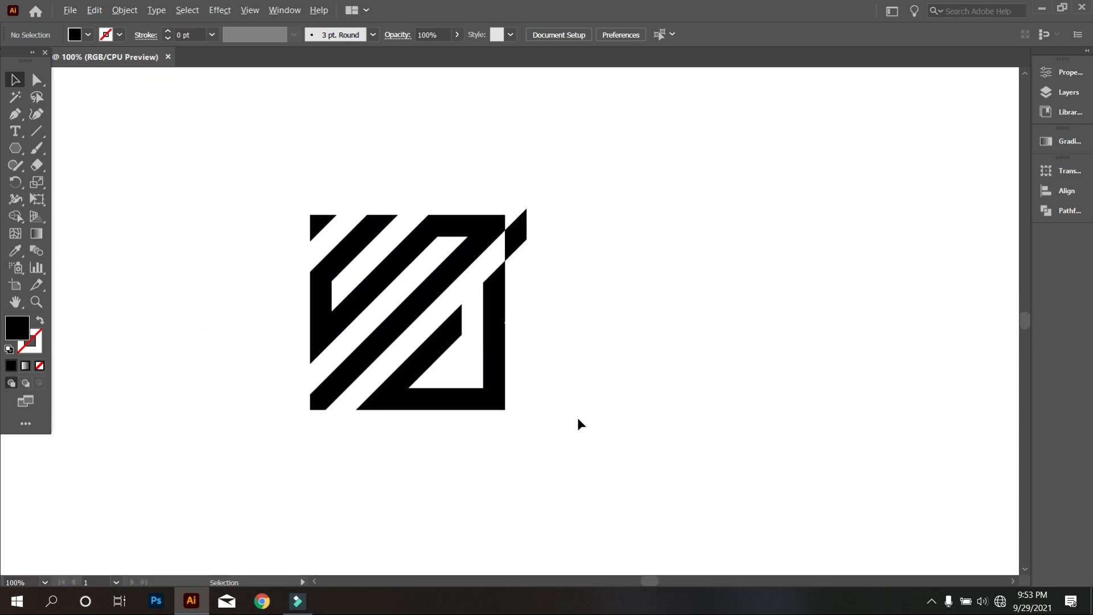
# Scale down the square logo and place it beside the triangular logo in the artboard's upper-left corner.
pyautogui.scroll(-2, 577, 419)
pyautogui.click(538, 397)
pyautogui.moveTo(551, 412); pyautogui.dragTo(341, 150)
pyautogui.click(243, 177)
pyautogui.scroll(8, 263, 126)
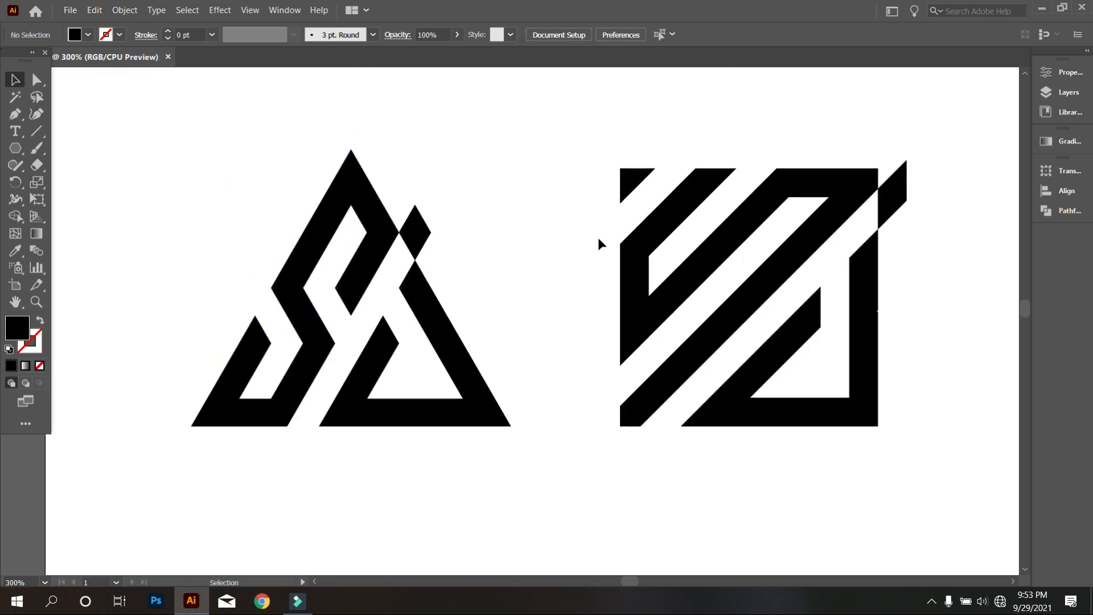
# Align the triangular and square logos by their bottom edges.
pyautogui.scroll(-3, 482, 258)
pyautogui.scroll(1, 555, 256)
pyautogui.moveTo(695, 444); pyautogui.dragTo(347, 236)
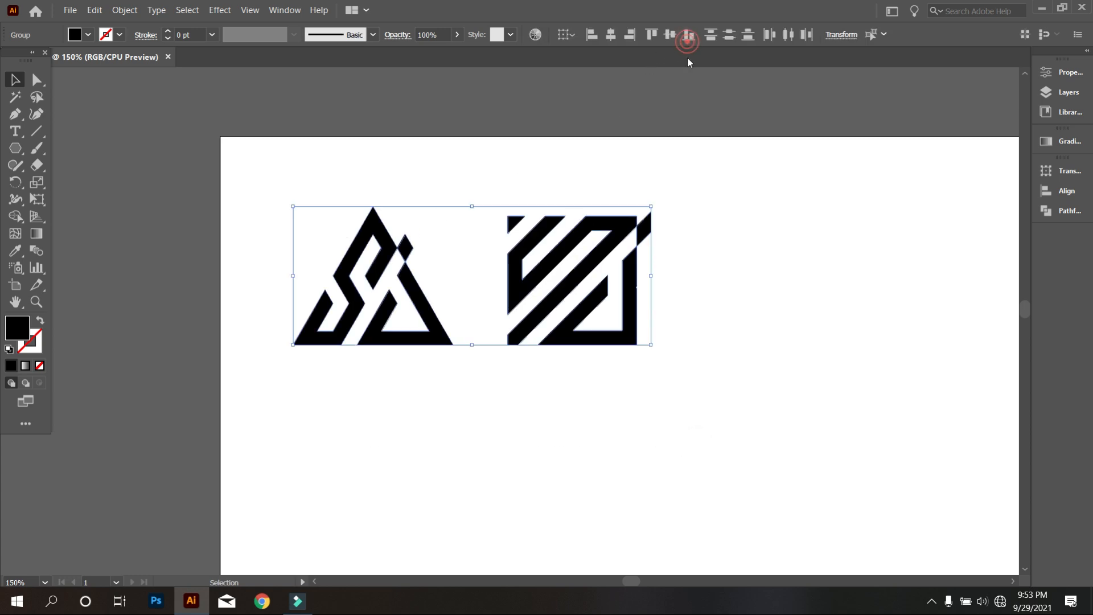
pyautogui.click(700, 212)
pyautogui.scroll(-6, 322, 248)
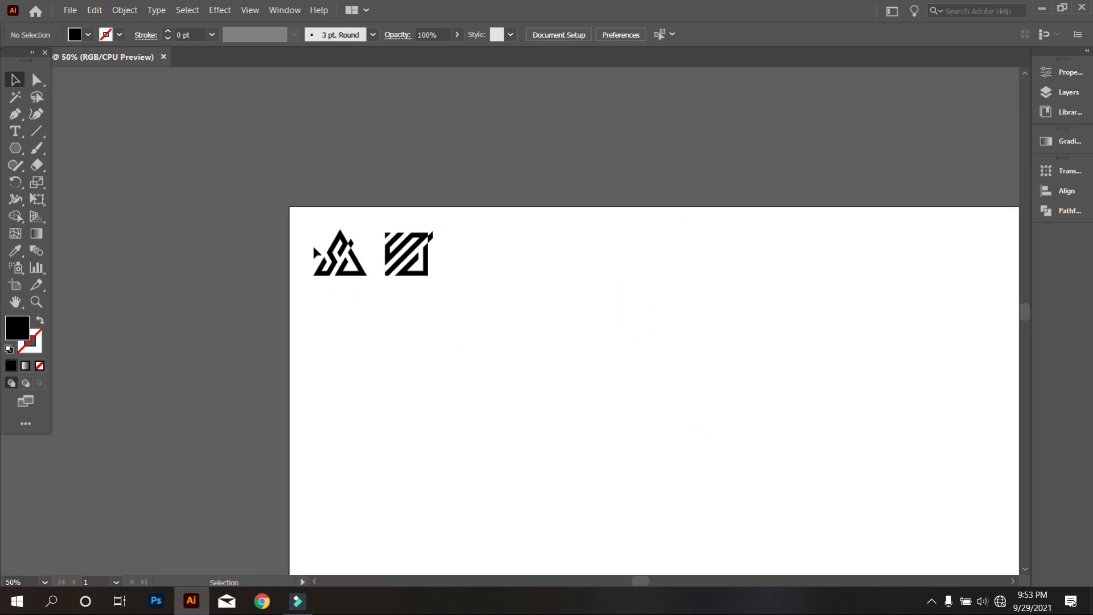
# Draw a straight vertical line in the empty artboard area and give it a black 1 pt stroke.
pyautogui.scroll(-3, 342, 256)
pyautogui.scroll(1, 371, 272)
pyautogui.scroll(-1, 432, 296)
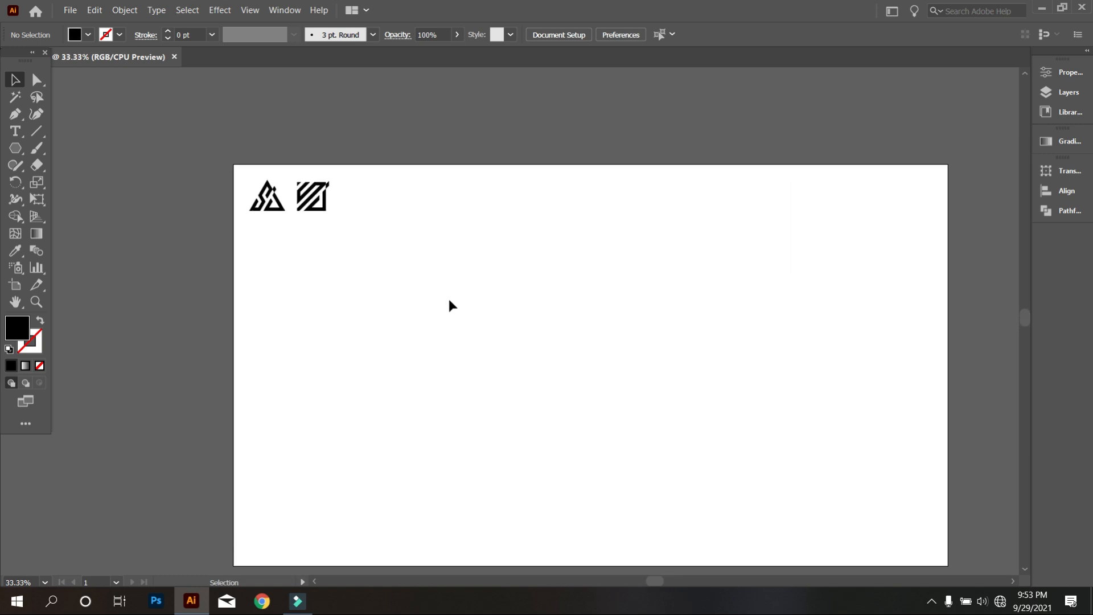
pyautogui.scroll(-2, 444, 349)
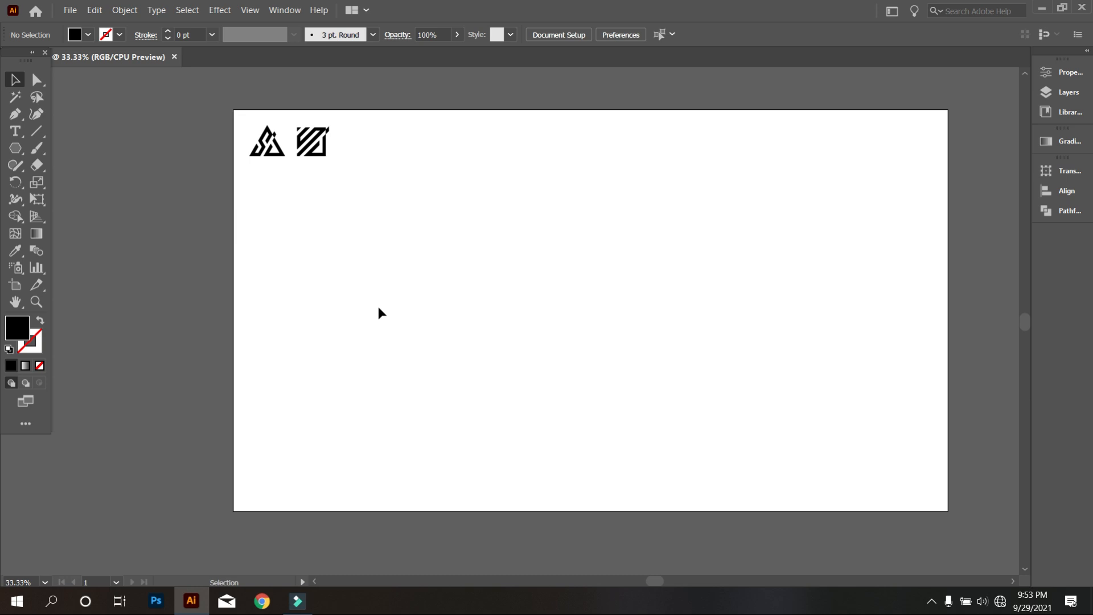
pyautogui.scroll(-1, 379, 307)
pyautogui.scroll(1, 623, 299)
pyautogui.scroll(1, 504, 330)
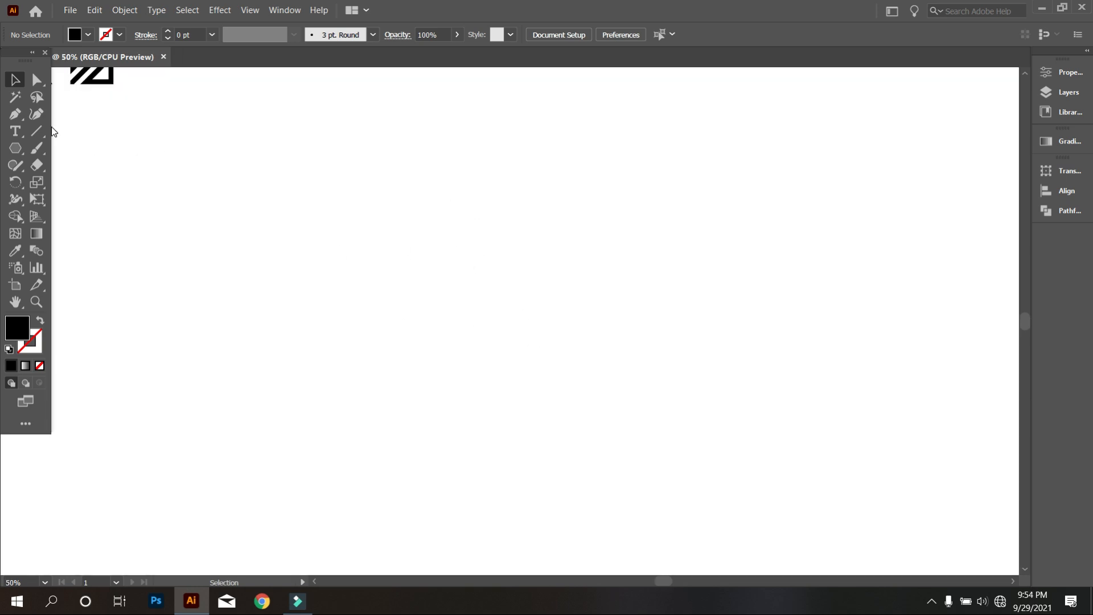
pyautogui.moveTo(363, 147)
pyautogui.mouseDown()
pyautogui.moveTo(344, 376)
pyautogui.moveTo(318, 453)
pyautogui.mouseUp()
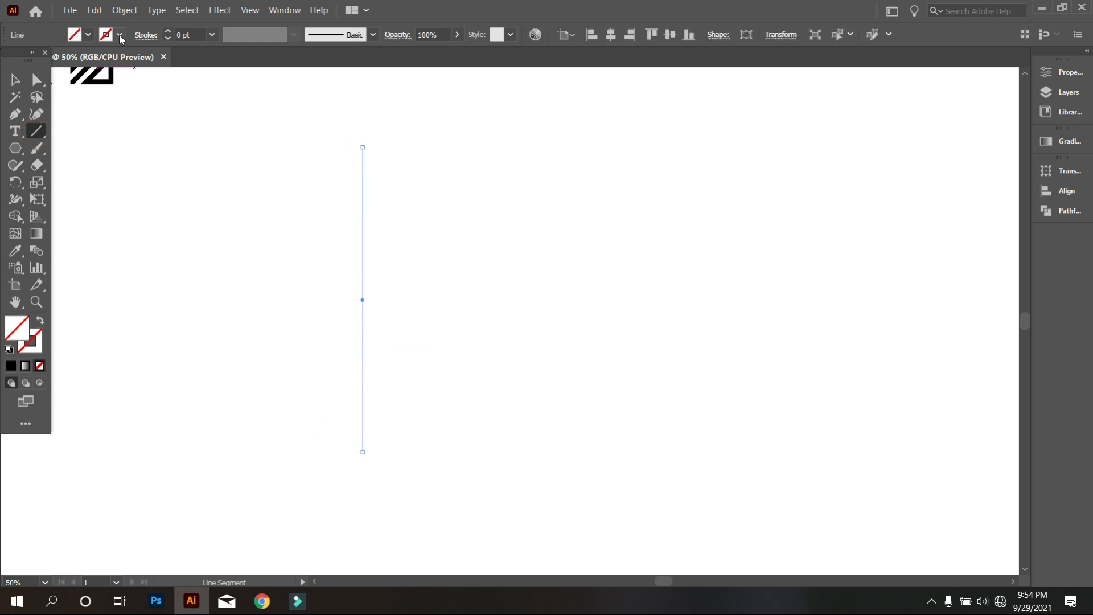
pyautogui.click(120, 35)
pyautogui.click(40, 61)
pyautogui.click(214, 205)
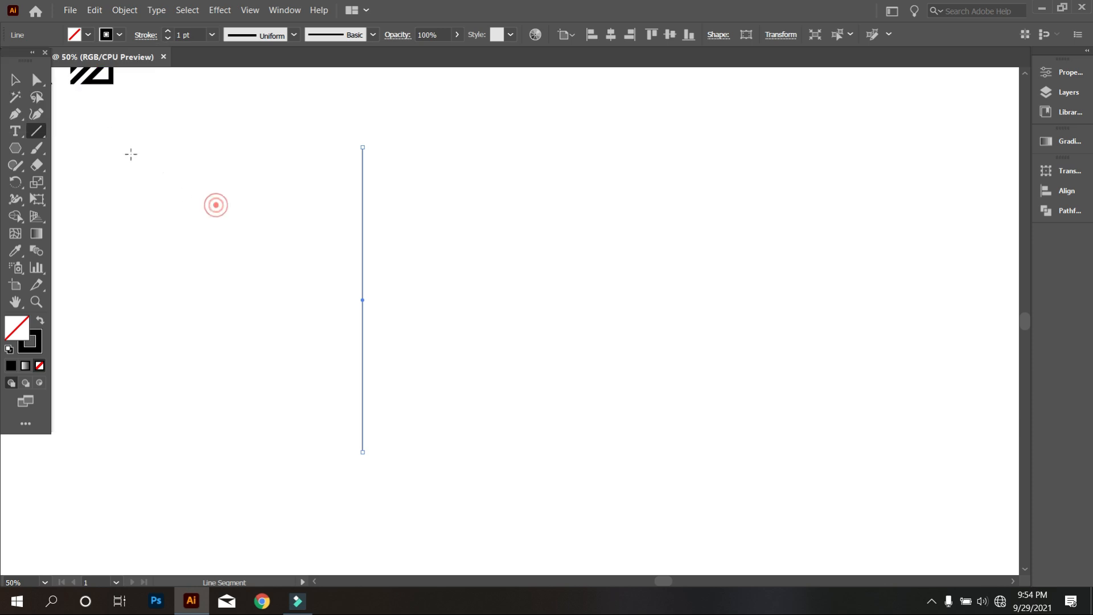
# Duplicate the vertical line a short distance to its right and repeat the copy to make a row of 12 evenly spaced lines.
pyautogui.press('v')
pyautogui.moveTo(249, 193); pyautogui.dragTo(373, 275)
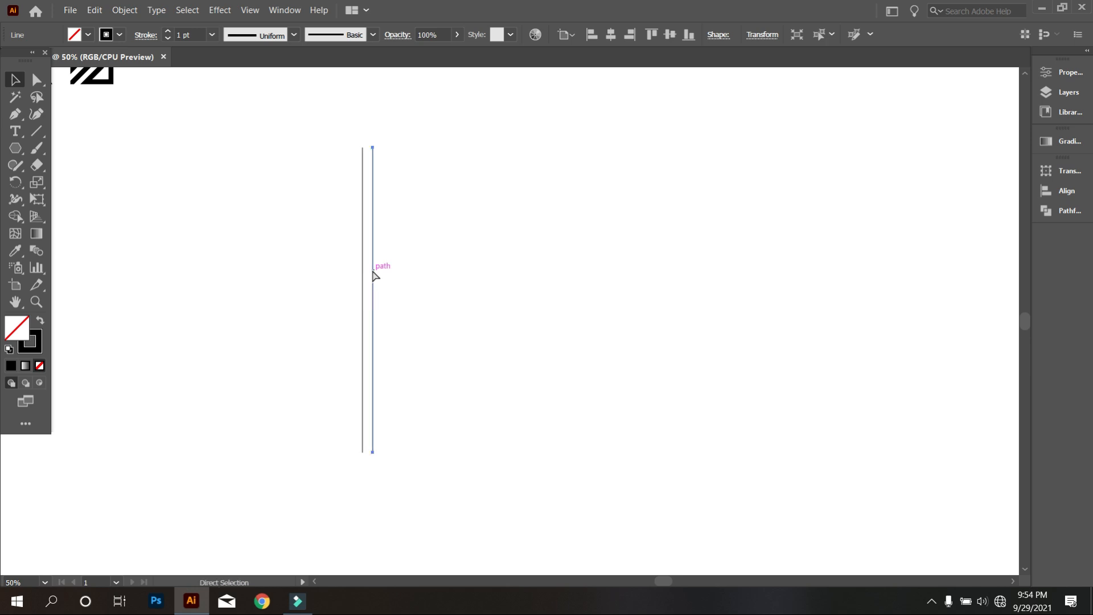
pyautogui.hotkey('ctrl', 'd')
pyautogui.hotkey('ctrl', 'd')
pyautogui.hotkey('ctrl', 'd')
pyautogui.hotkey('ctrl', 'd')
pyautogui.hotkey('ctrl', 'd')
pyautogui.hotkey('ctrl', 'd')
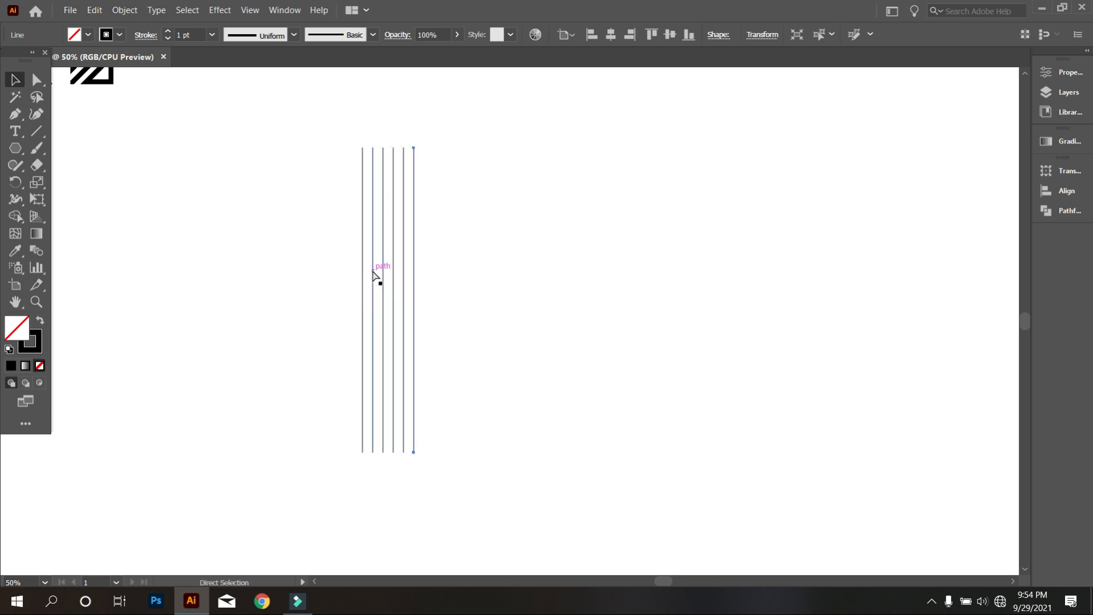
pyautogui.hotkey('ctrl', 'd')
pyautogui.hotkey('ctrl', 'd')
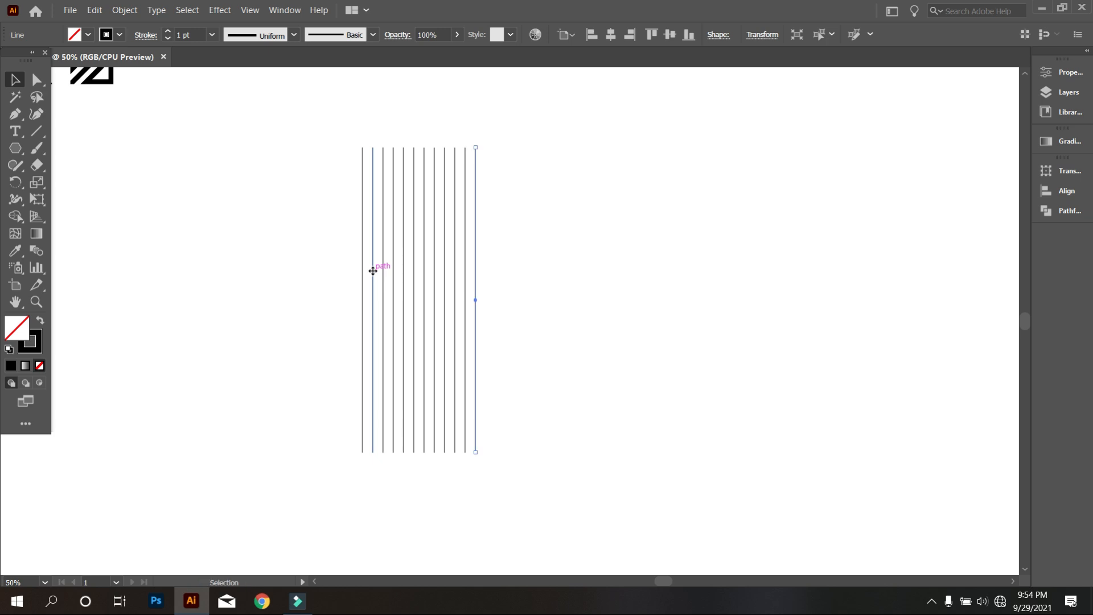
pyautogui.click(554, 390)
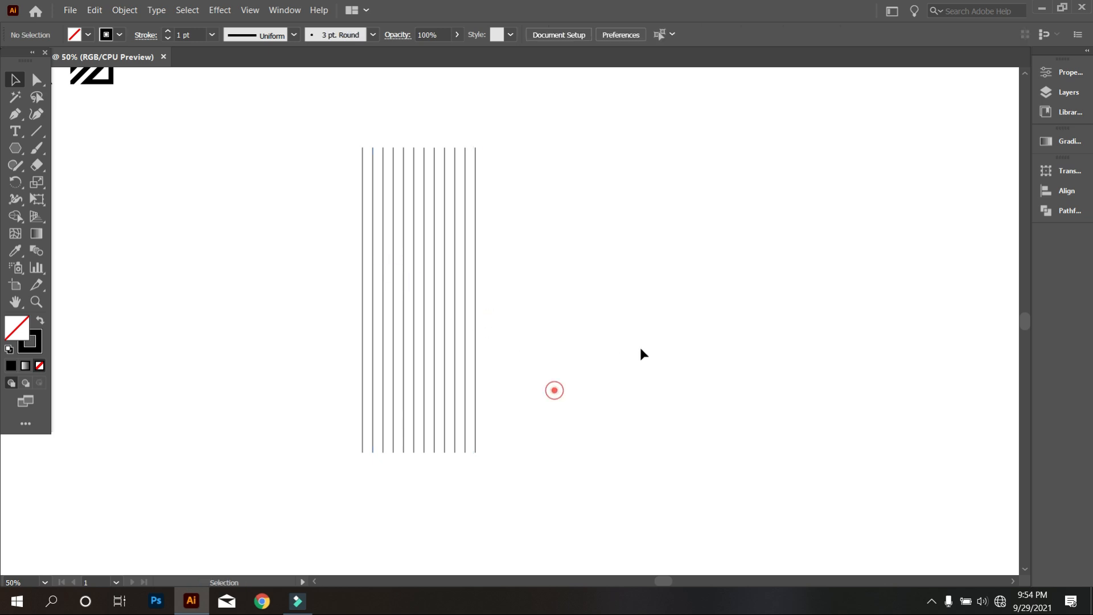
# Group all the vertical lines into one object.
pyautogui.moveTo(280, 137); pyautogui.dragTo(626, 299)
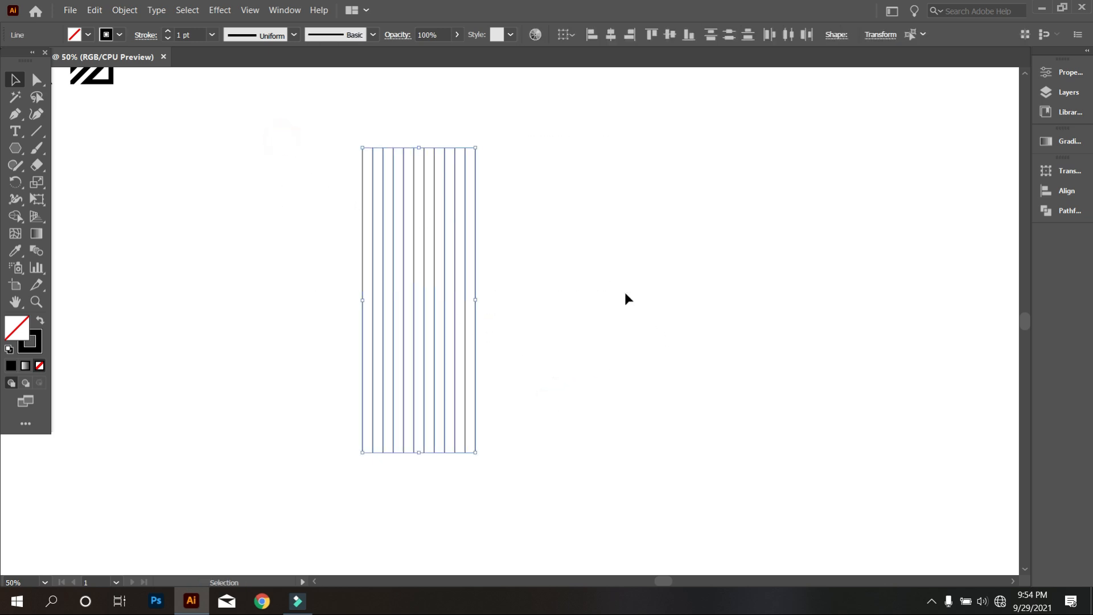
pyautogui.rightClick(513, 163)
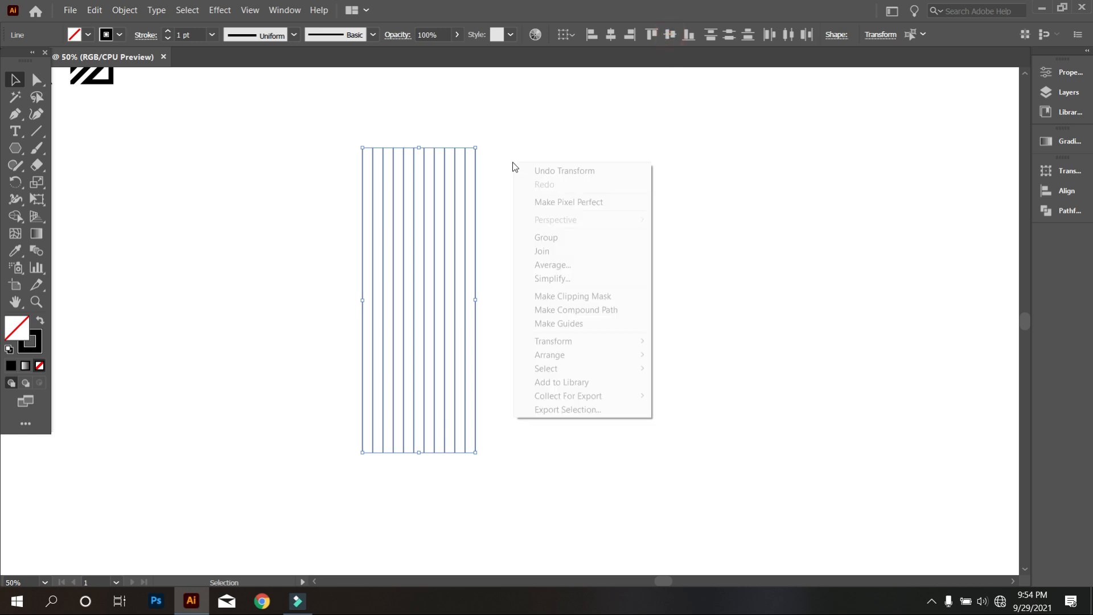
pyautogui.click(574, 235)
pyautogui.click(564, 265)
pyautogui.scroll(1, 417, 279)
pyautogui.scroll(1, 351, 283)
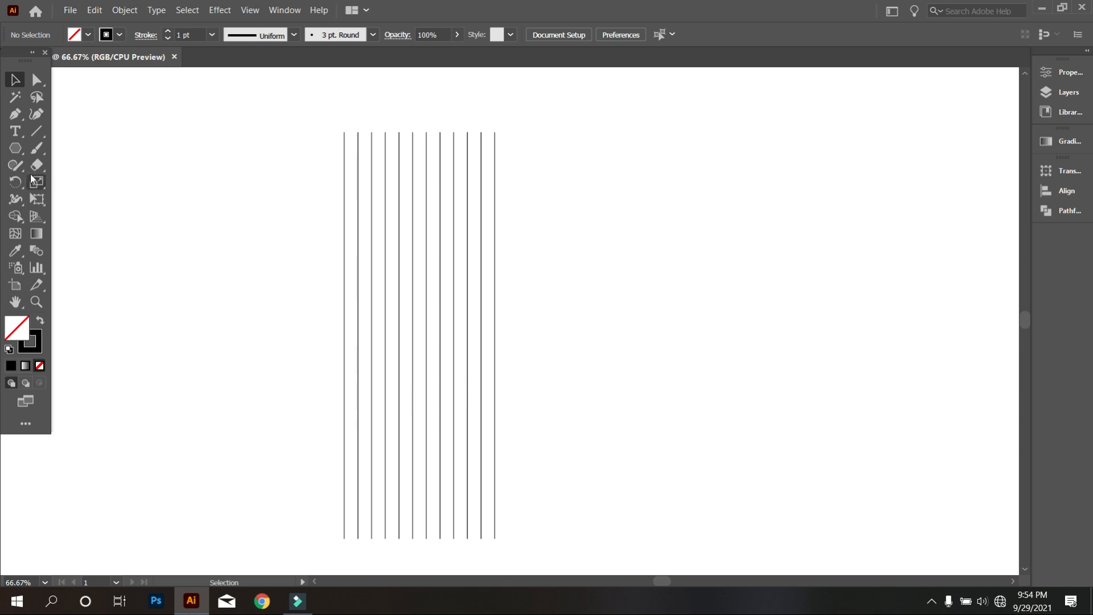
# Draw a circle with the Ellipse tool across the vertical lines, spanning from the first line to the last.
pyautogui.moveTo(14, 158); pyautogui.dragTo(52, 185)
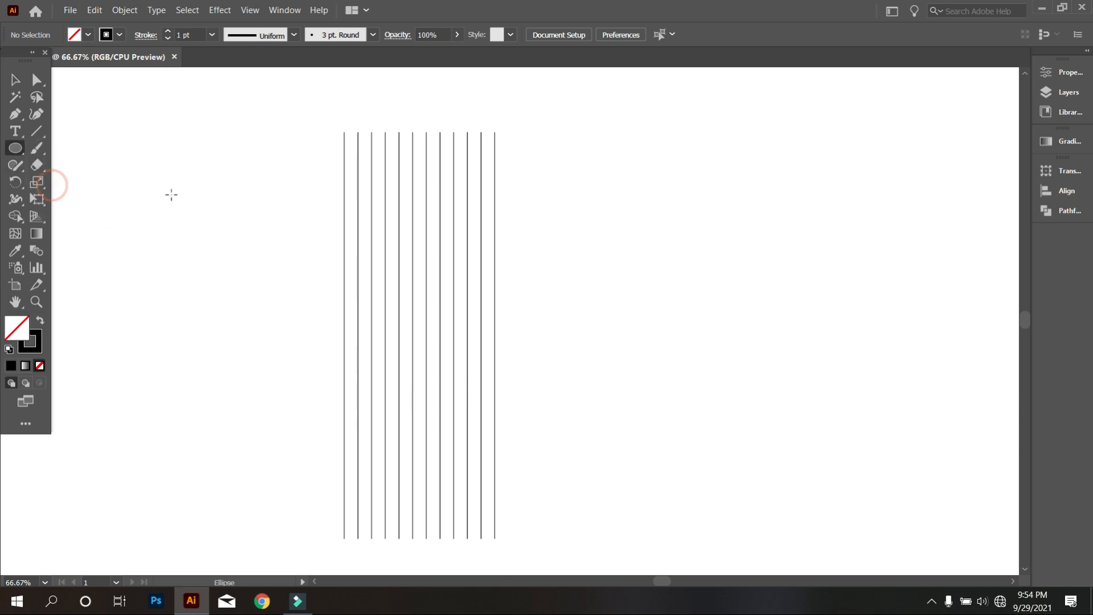
pyautogui.moveTo(343, 234); pyautogui.dragTo(499, 354)
pyautogui.scroll(-1, 454, 339)
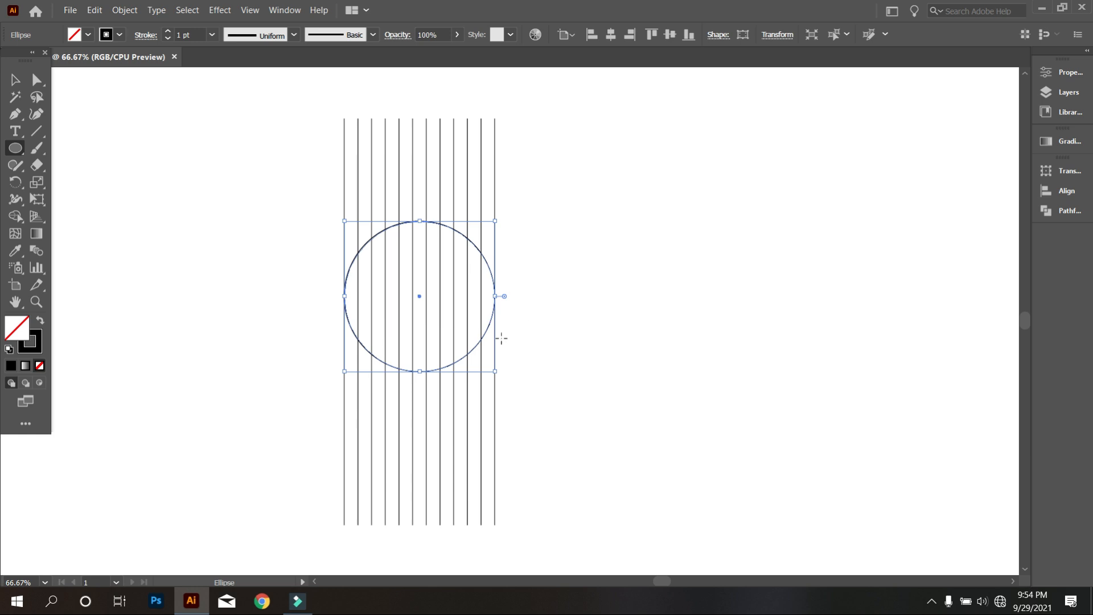
# Copy the circle, paste it in place and shrink it from its center until it touches the next lines inward.
pyautogui.click(95, 11)
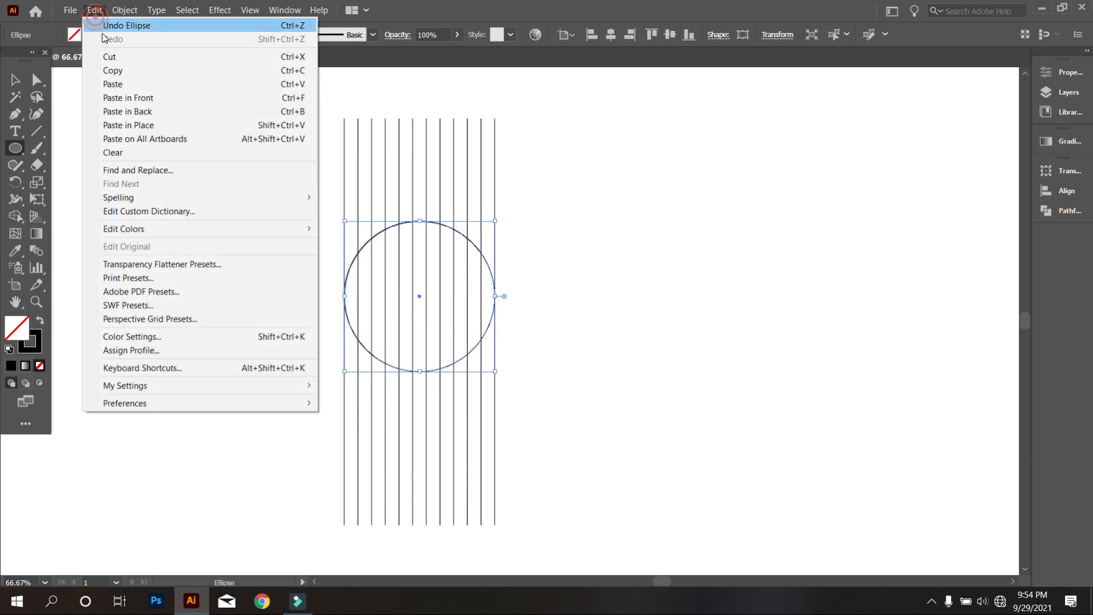
pyautogui.click(117, 69)
pyautogui.click(92, 10)
pyautogui.click(151, 126)
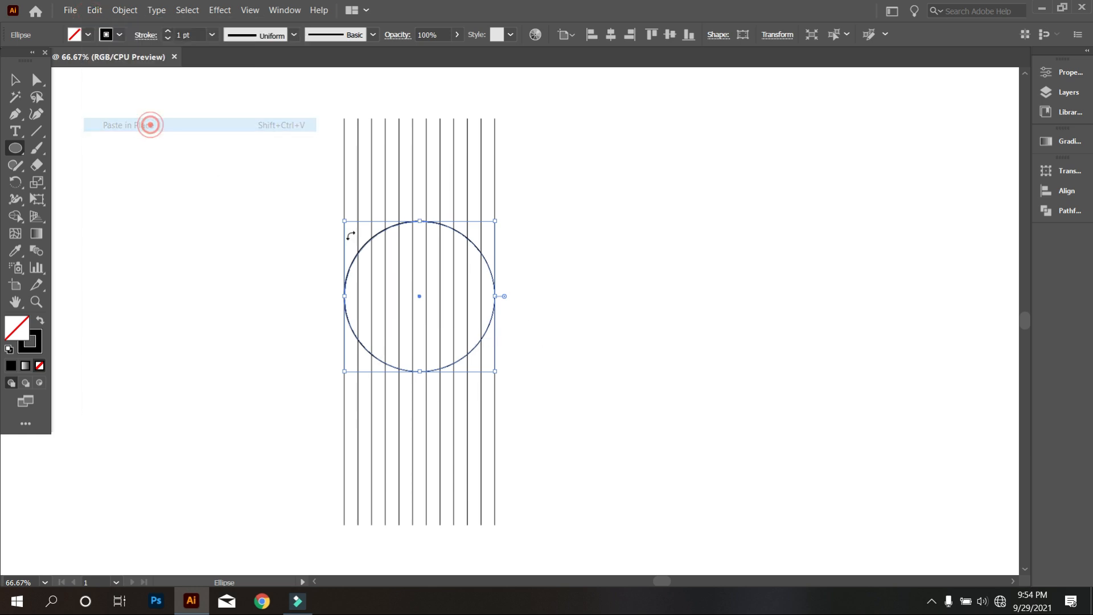
pyautogui.moveTo(500, 297); pyautogui.dragTo(480, 297)
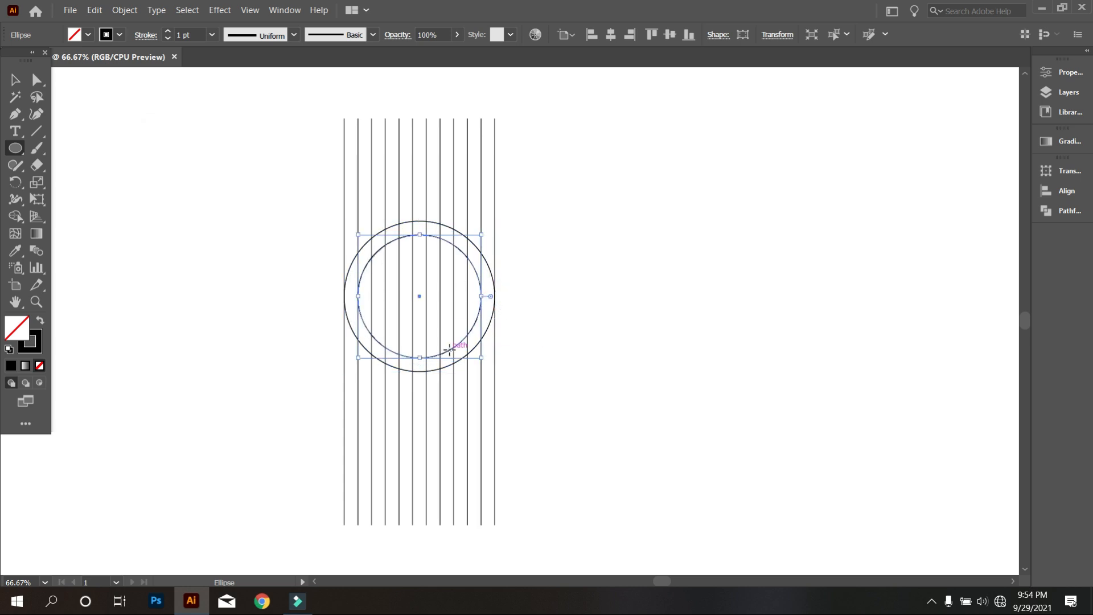
# Duplicate the second circle in place and shrink it concentrically by one line spacing to form a third circle.
pyautogui.click(95, 10)
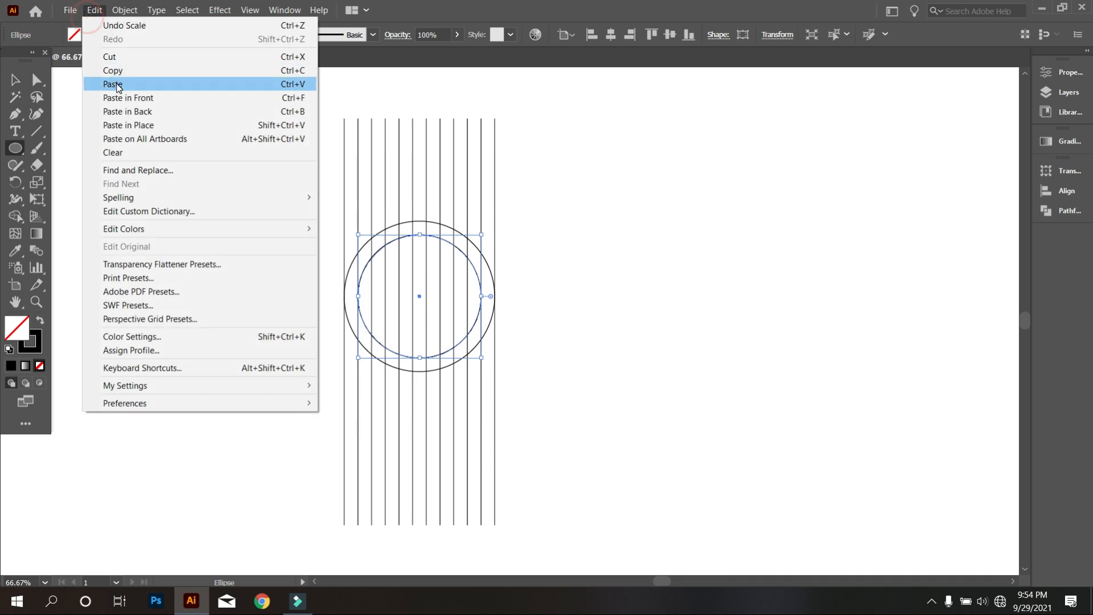
pyautogui.click(124, 75)
pyautogui.click(93, 10)
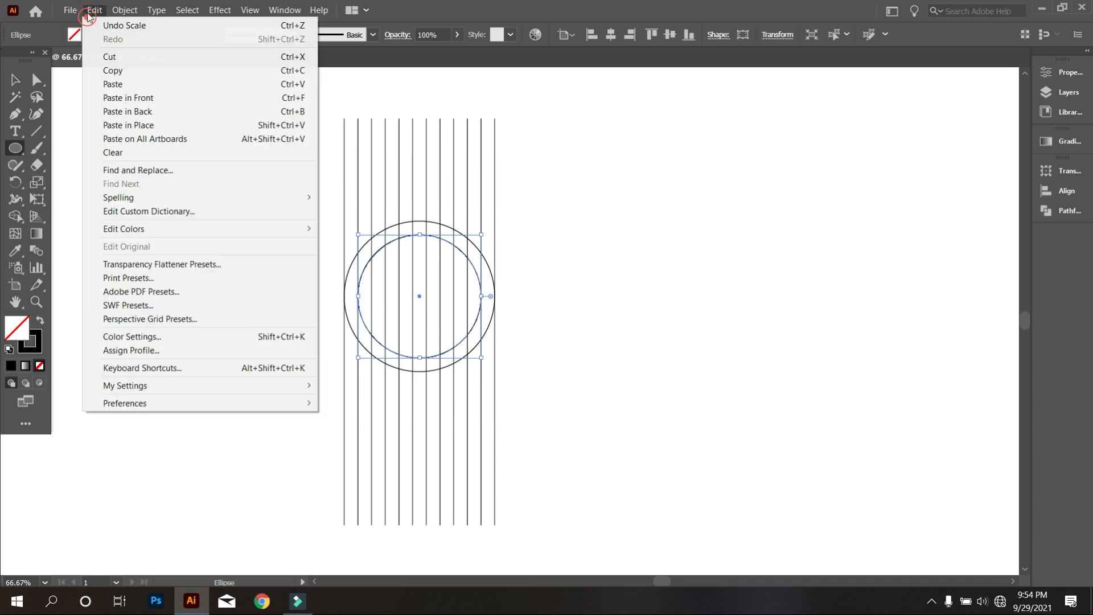
pyautogui.click(141, 126)
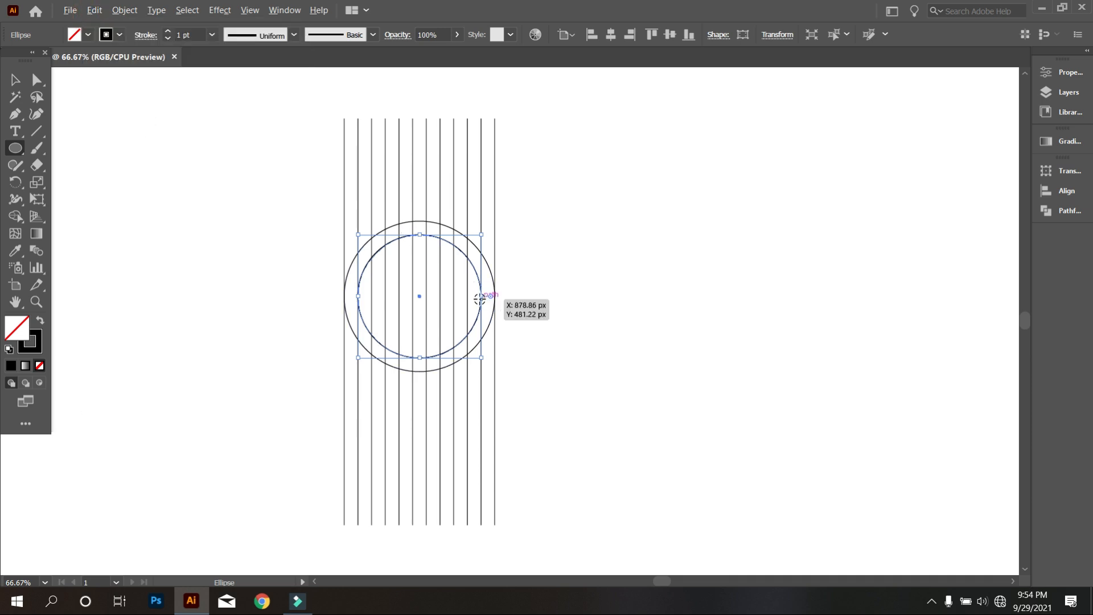
pyautogui.moveTo(482, 296); pyautogui.dragTo(467, 296)
# Paste a copy of the third circle in place and scale it inward by one line spacing as the fourth, innermost circle.
pyautogui.click(96, 11)
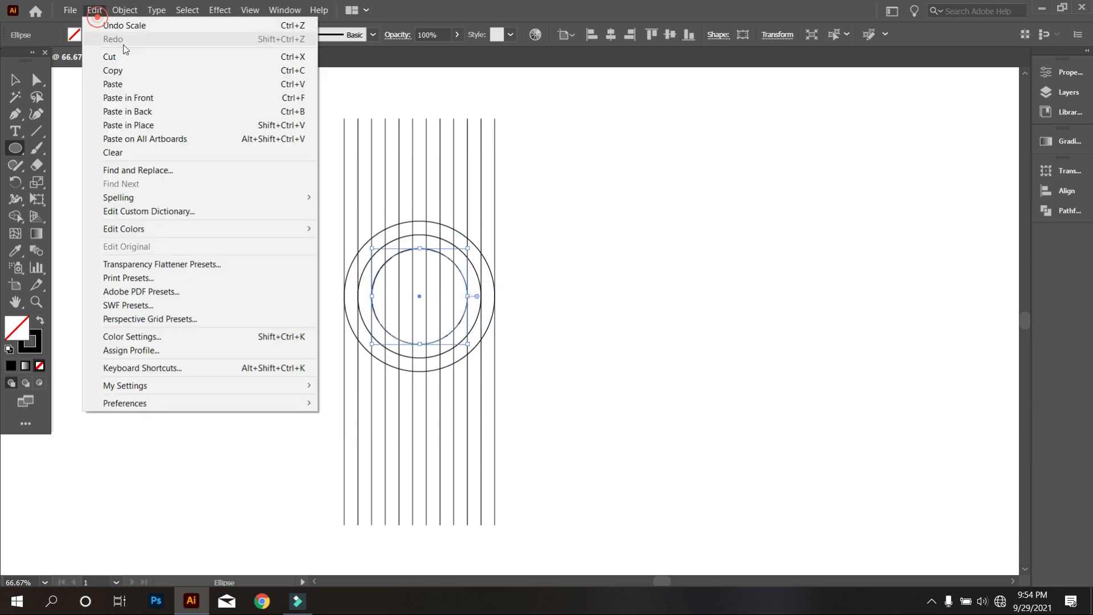
pyautogui.click(142, 71)
pyautogui.click(94, 10)
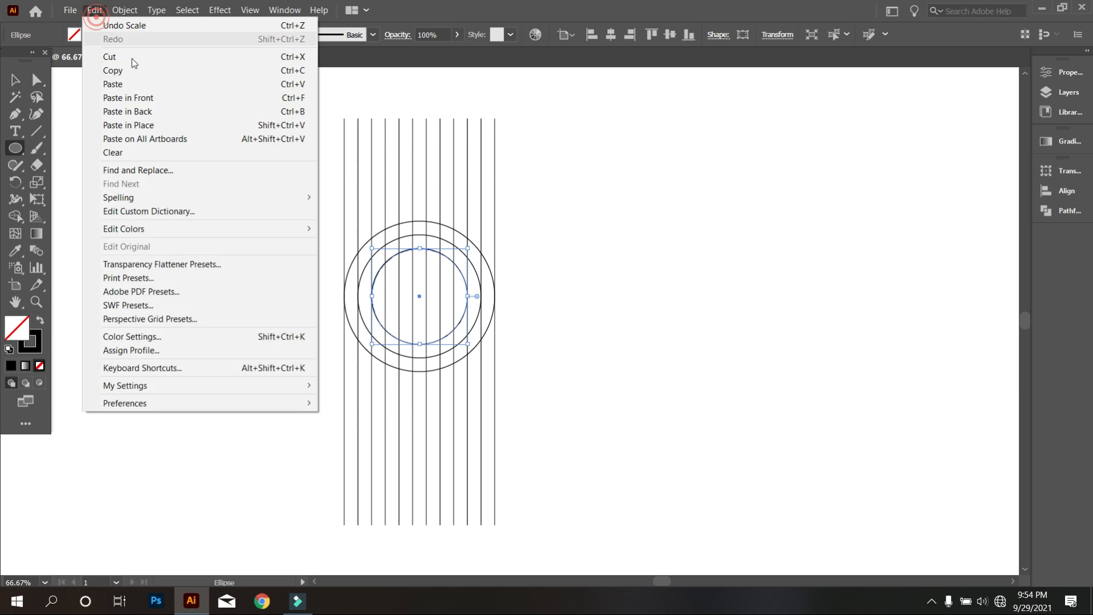
pyautogui.click(165, 125)
pyautogui.scroll(2, 399, 290)
pyautogui.moveTo(553, 304); pyautogui.dragTo(523, 308)
pyautogui.scroll(-3, 524, 308)
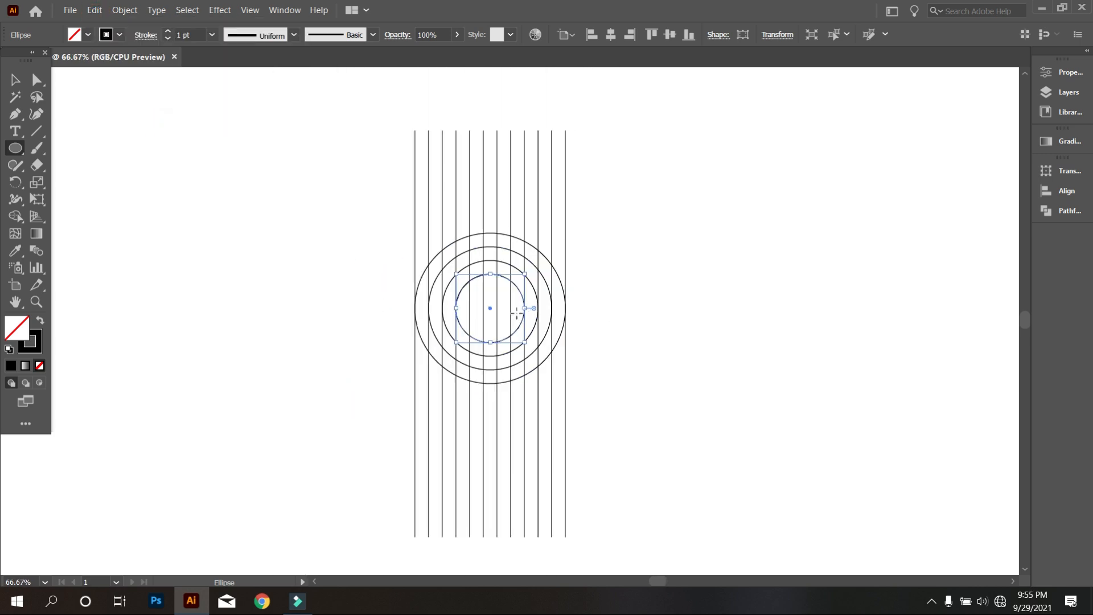
# Rotate the line group and all four concentric circles together 45° clockwise.
pyautogui.click(15, 80)
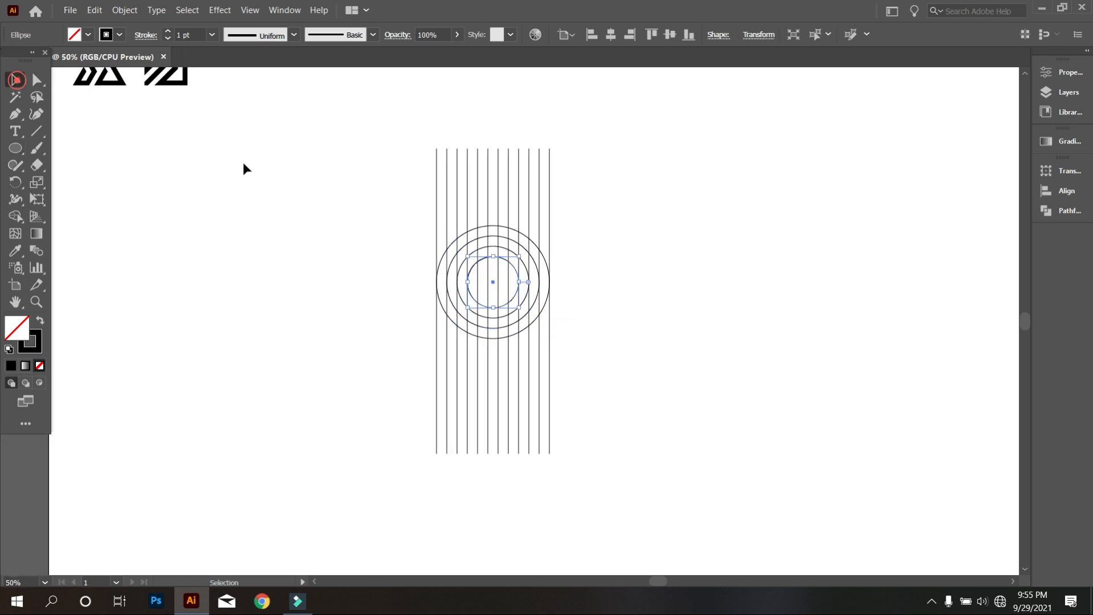
pyautogui.click(244, 165)
pyautogui.scroll(1, 486, 272)
pyautogui.moveTo(317, 182); pyautogui.dragTo(608, 347)
pyautogui.scroll(-1, 517, 348)
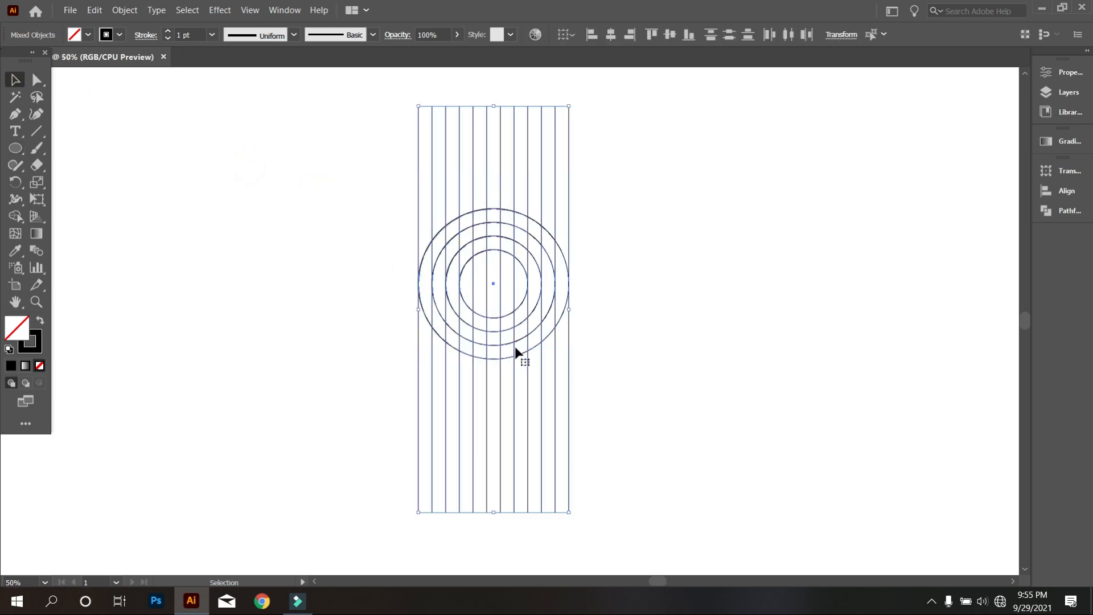
pyautogui.moveTo(562, 162); pyautogui.dragTo(649, 219)
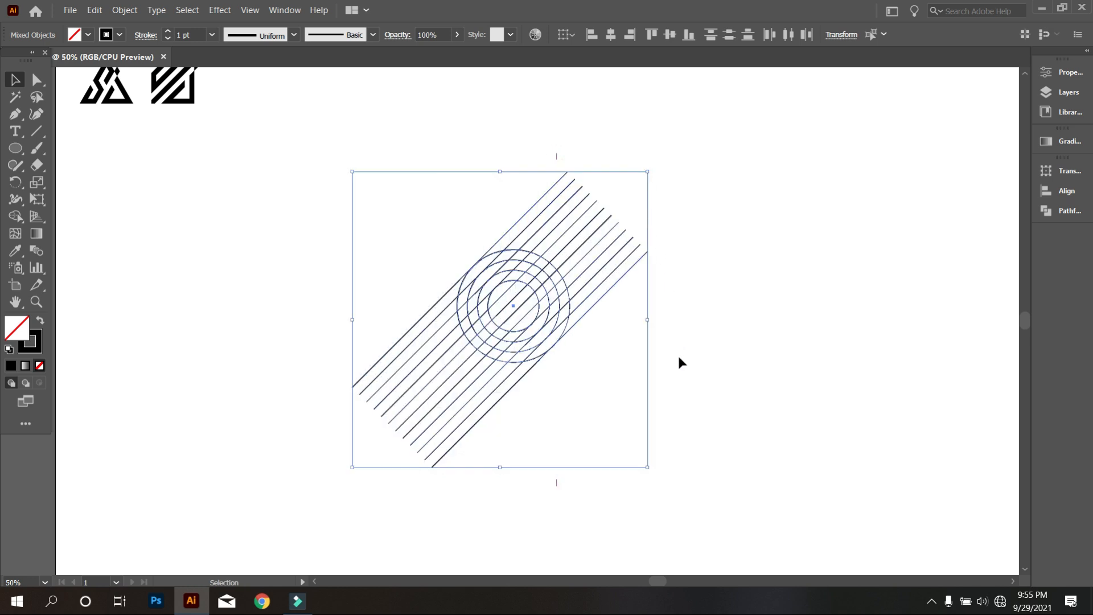
pyautogui.scroll(1, 678, 356)
pyautogui.scroll(1, 616, 358)
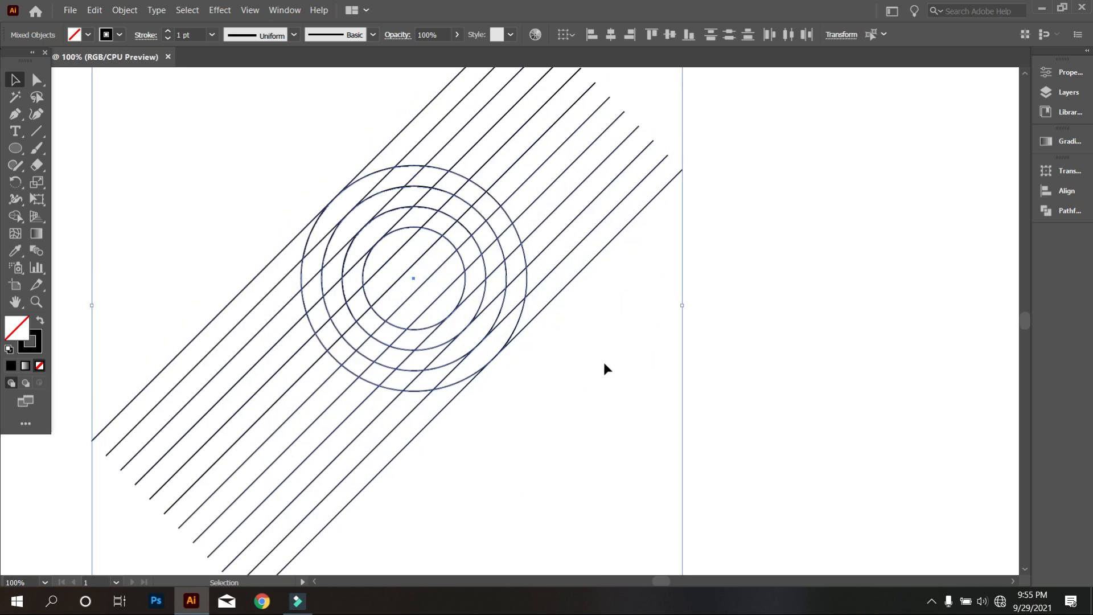
pyautogui.click(576, 384)
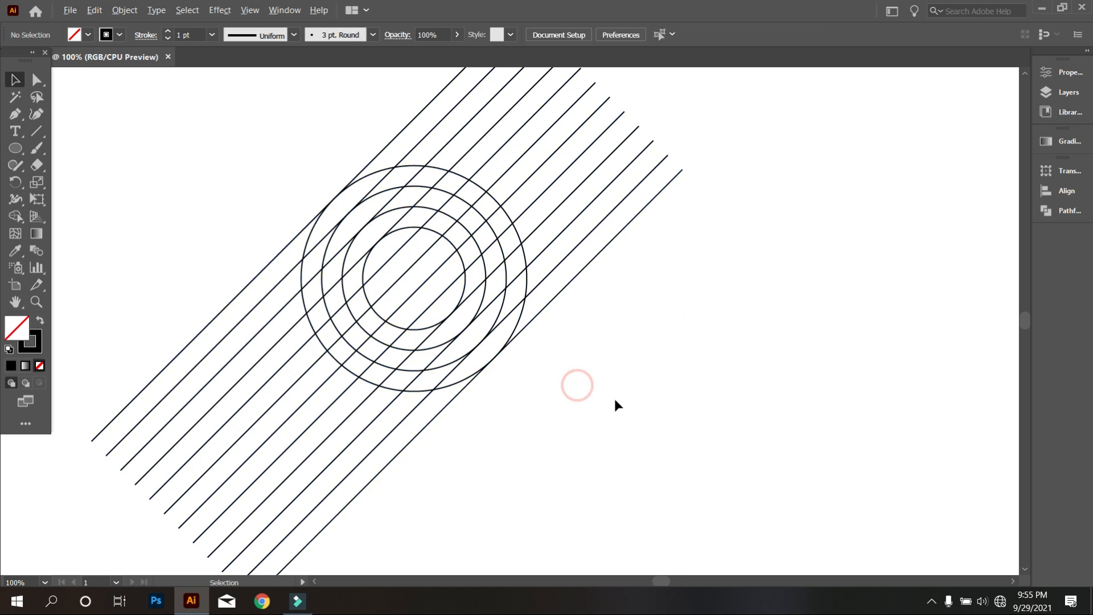
# Select the whole rotated grid for the Shape Builder tool and swap its colors to a black fill with no stroke.
pyautogui.scroll(-1, 614, 400)
pyautogui.moveTo(313, 164); pyautogui.dragTo(582, 414)
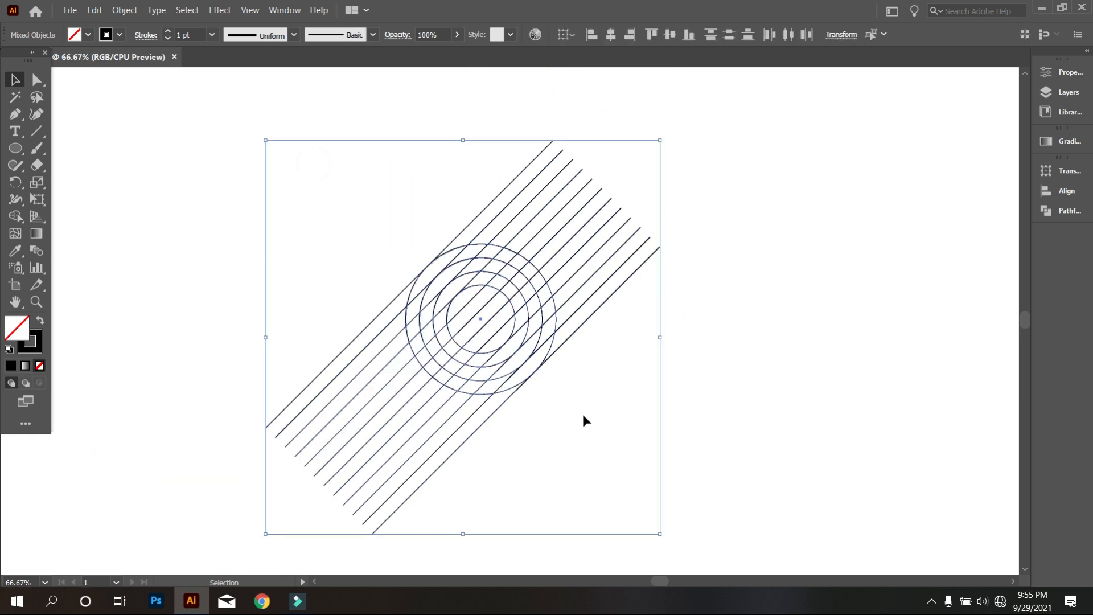
pyautogui.click(24, 219)
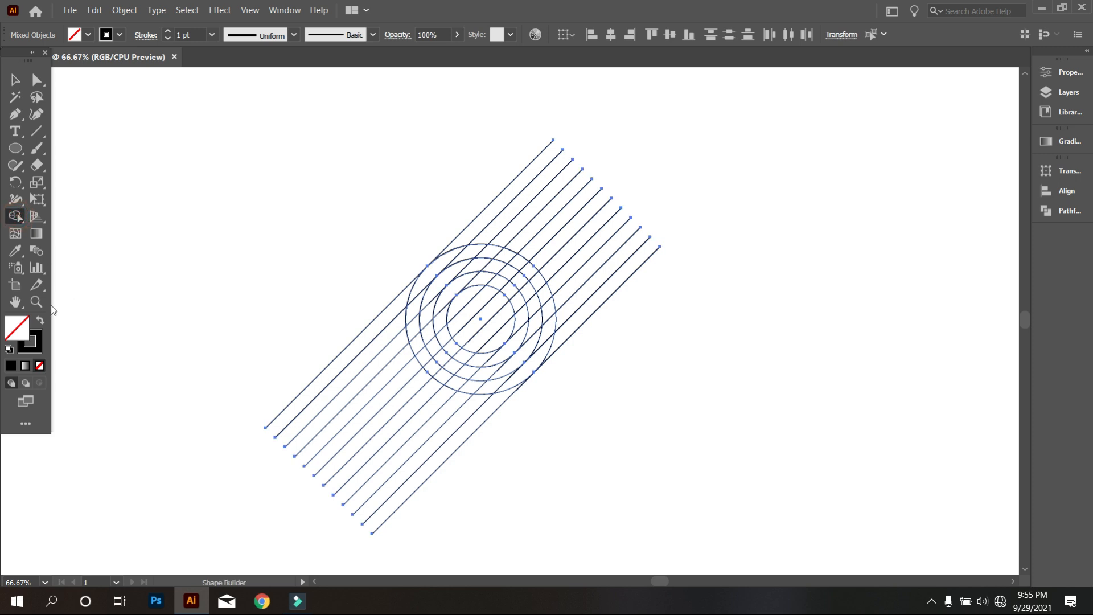
pyautogui.click(40, 322)
pyautogui.scroll(1, 446, 310)
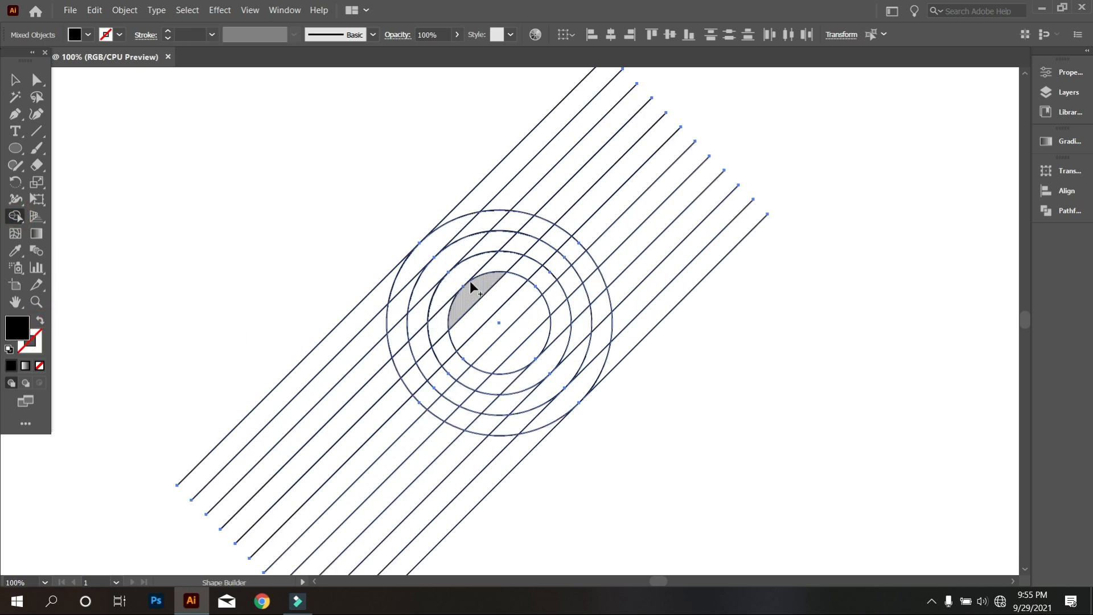
# Merge the upper-left arc of the second-largest circle with the adjoining diagonal bands into one continuous folded black shape with Shape Builder.
pyautogui.scroll(1, 476, 285)
pyautogui.moveTo(464, 234); pyautogui.dragTo(430, 285)
pyautogui.hotkey('ctrl', 'z')
pyautogui.moveTo(439, 245); pyautogui.dragTo(400, 310)
pyautogui.moveTo(395, 364); pyautogui.dragTo(476, 299)
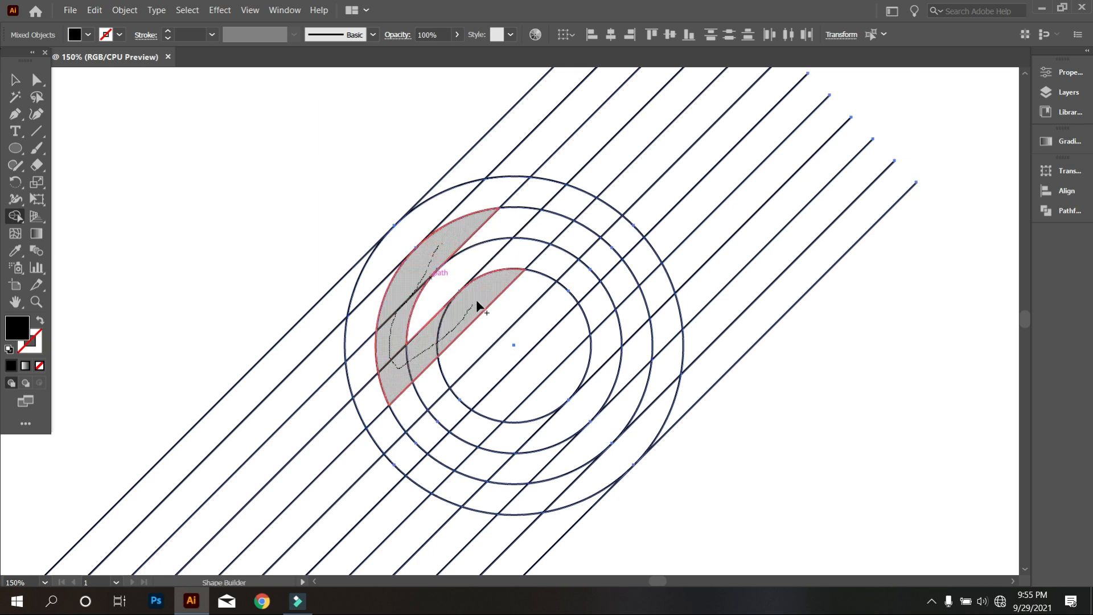
pyautogui.moveTo(597, 240)
pyautogui.mouseDown()
pyautogui.moveTo(599, 263)
pyautogui.moveTo(434, 435)
pyautogui.mouseUp()
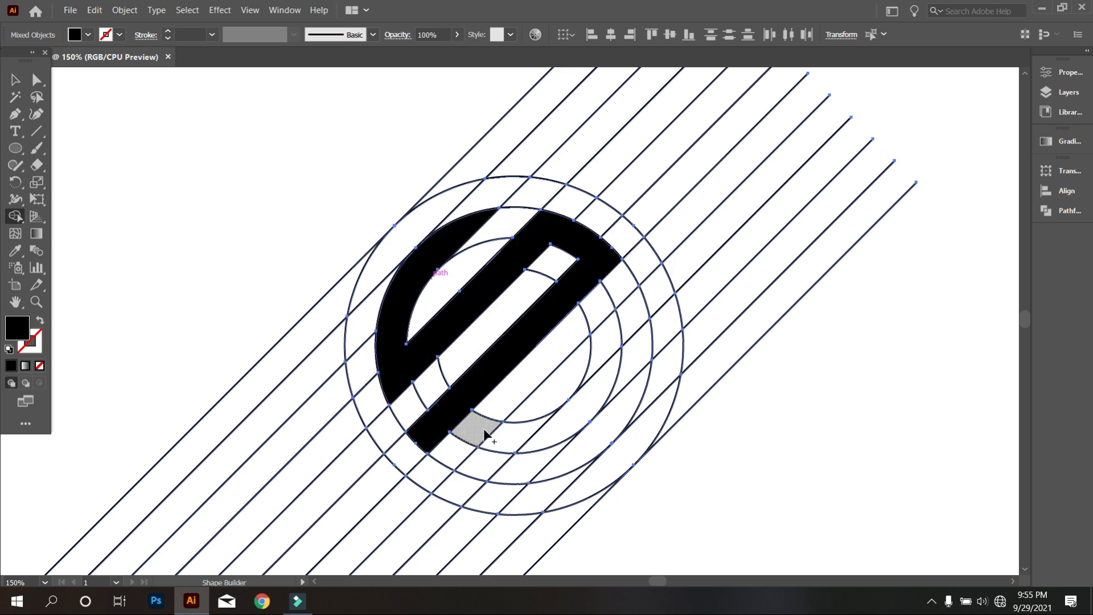
# Merge the lower-right diagonal band and ring arc into a mirrored black hook, and fill the small cell at the upper-right outer ring.
pyautogui.moveTo(568, 389)
pyautogui.mouseDown()
pyautogui.moveTo(486, 467)
pyautogui.moveTo(555, 462)
pyautogui.mouseUp()
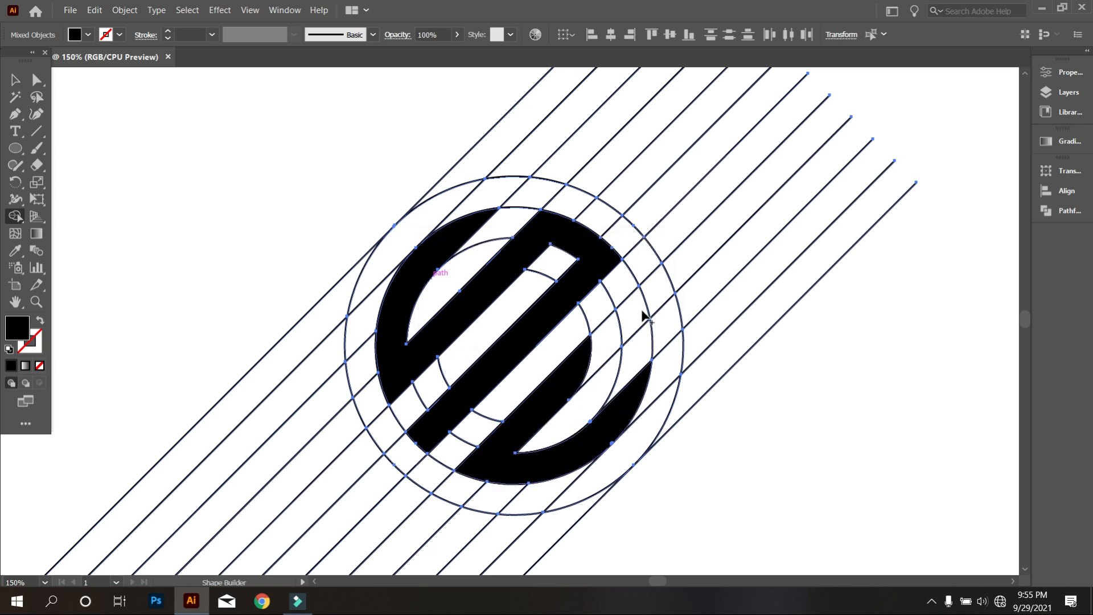
pyautogui.moveTo(625, 361); pyautogui.dragTo(631, 391)
pyautogui.click(634, 258)
pyautogui.scroll(-2, 476, 312)
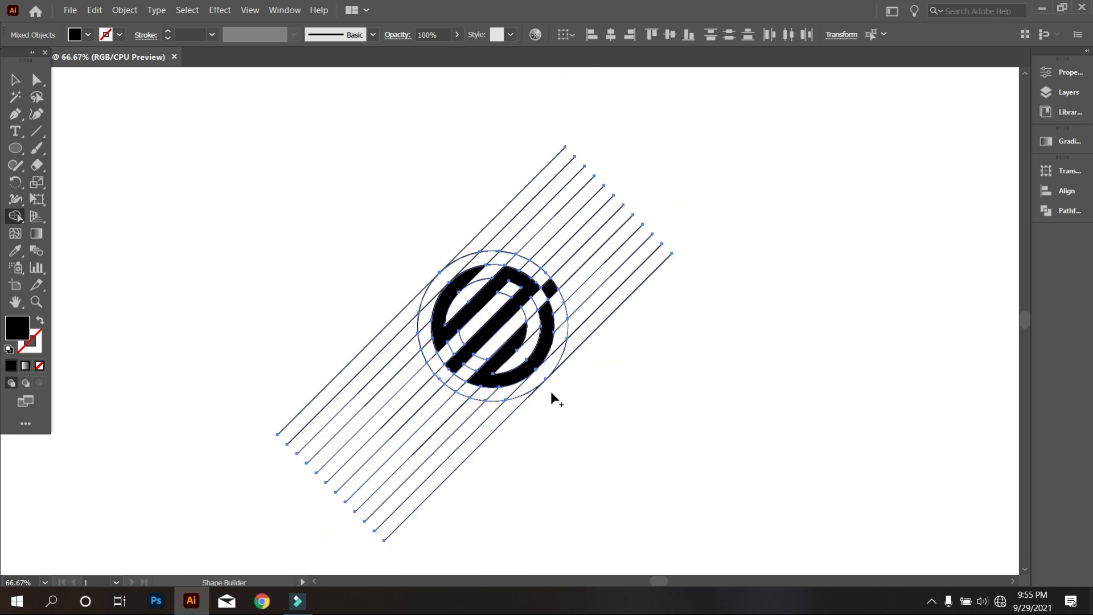
# Select the three black shapes of the circular logo and move them to the empty area right of the grid.
pyautogui.click(16, 80)
pyautogui.click(139, 141)
pyautogui.scroll(-2, 340, 247)
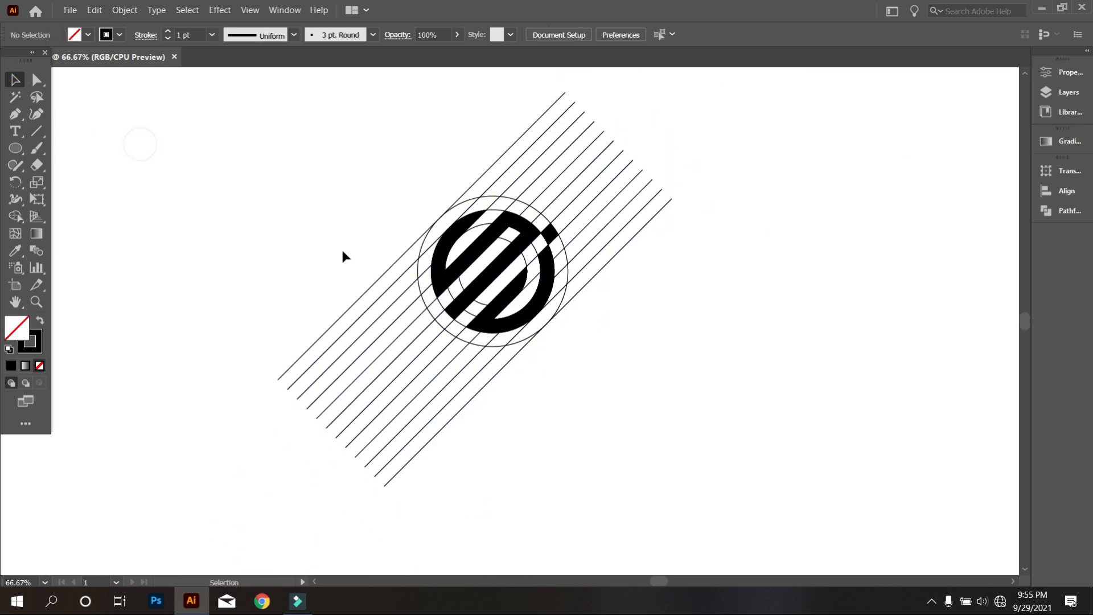
pyautogui.scroll(1, 593, 329)
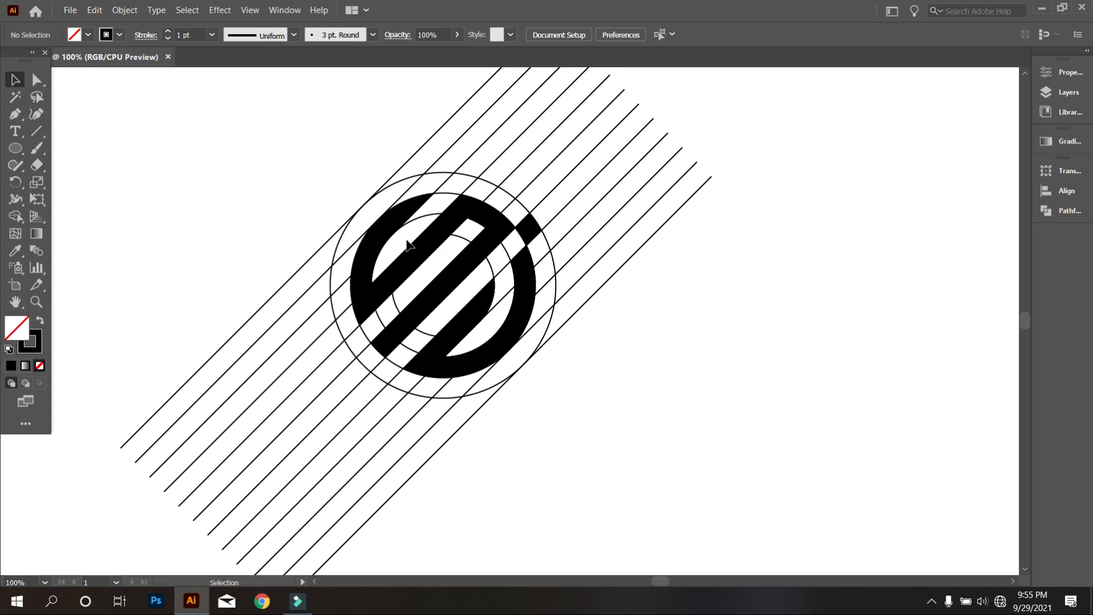
pyautogui.click(390, 229)
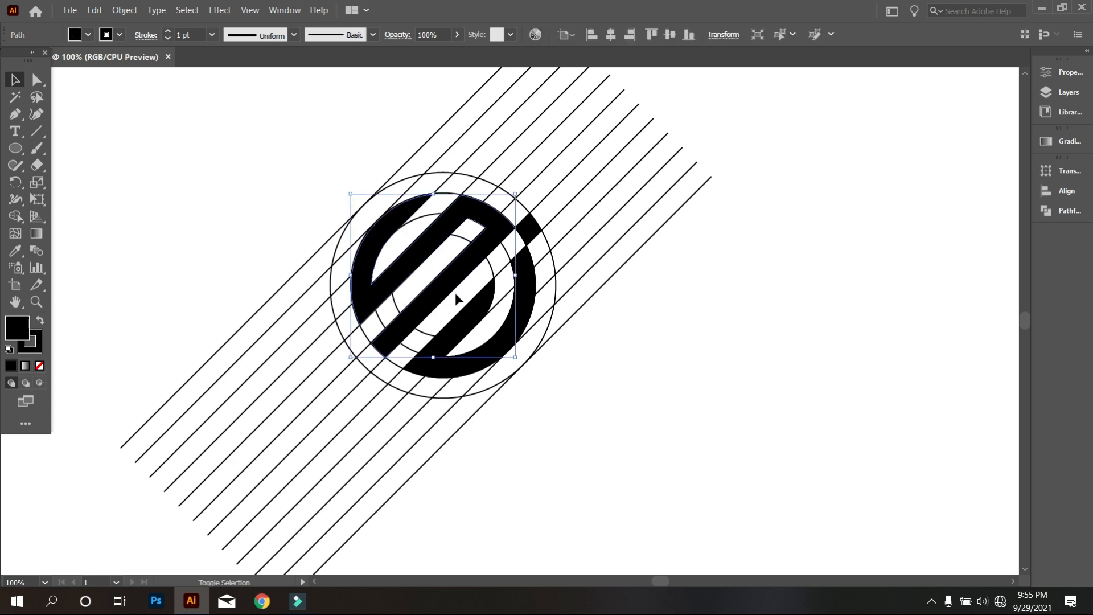
pyautogui.keyDown('shift'); pyautogui.click(472, 318); pyautogui.keyUp('shift')
pyautogui.keyDown('shift'); pyautogui.click(531, 230); pyautogui.keyUp('shift')
pyautogui.scroll(-2, 516, 285)
pyautogui.moveTo(508, 310); pyautogui.dragTo(799, 316)
# Delete the leftover grid lines and circles.
pyautogui.click(715, 378)
pyautogui.moveTo(256, 146); pyautogui.dragTo(616, 431)
pyautogui.press('Delete')
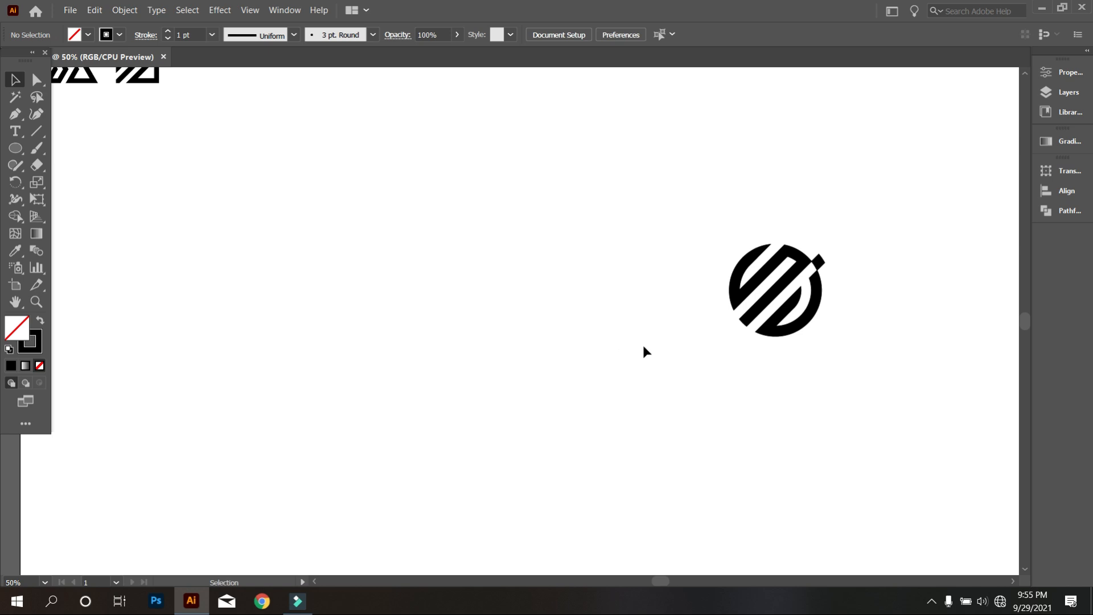
# Group the three shapes of the circular logo and remove the group's stroke.
pyautogui.moveTo(689, 185); pyautogui.dragTo(820, 357)
pyautogui.rightClick(795, 254)
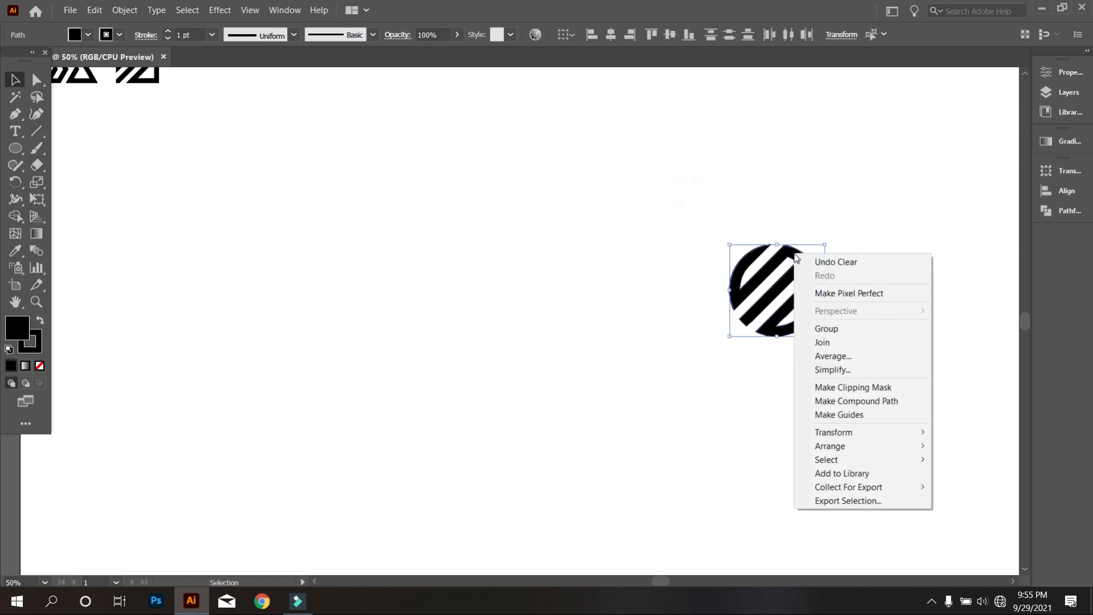
pyautogui.click(834, 323)
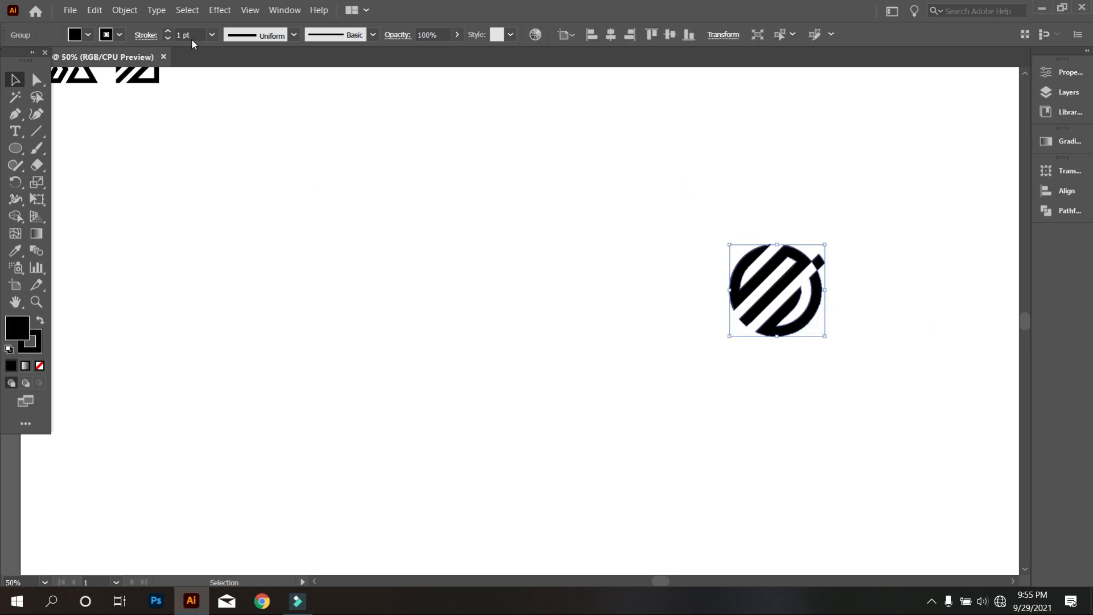
pyautogui.click(530, 302)
# Scale the circular logo down to the size of the other two logos and place it in line beside the square logo.
pyautogui.scroll(1, 537, 308)
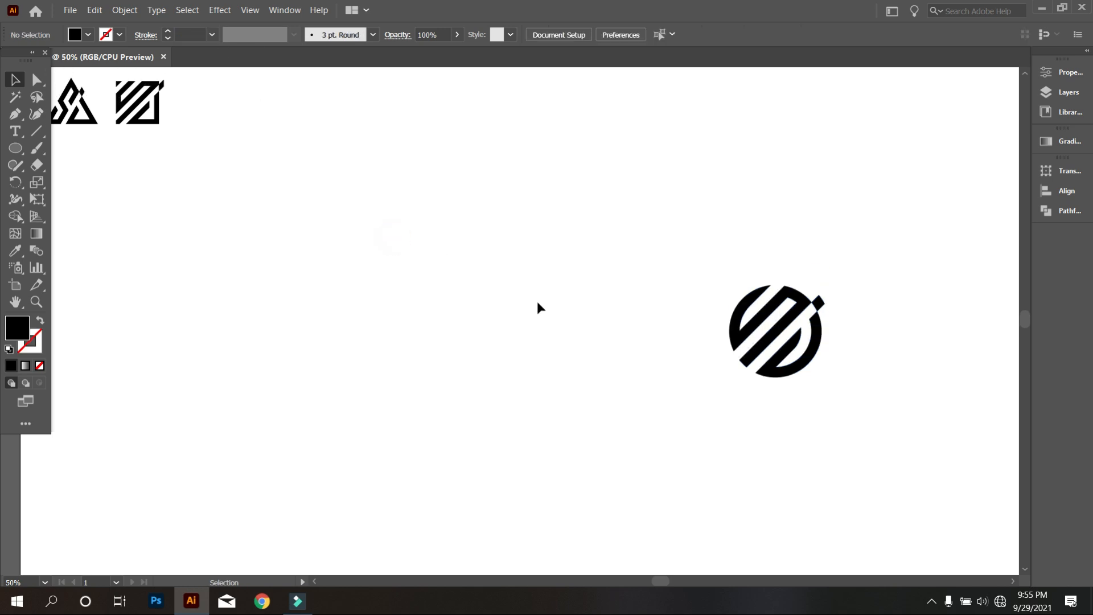
pyautogui.scroll(-1, 537, 303)
pyautogui.moveTo(713, 347); pyautogui.dragTo(347, 190)
pyautogui.scroll(2, 245, 177)
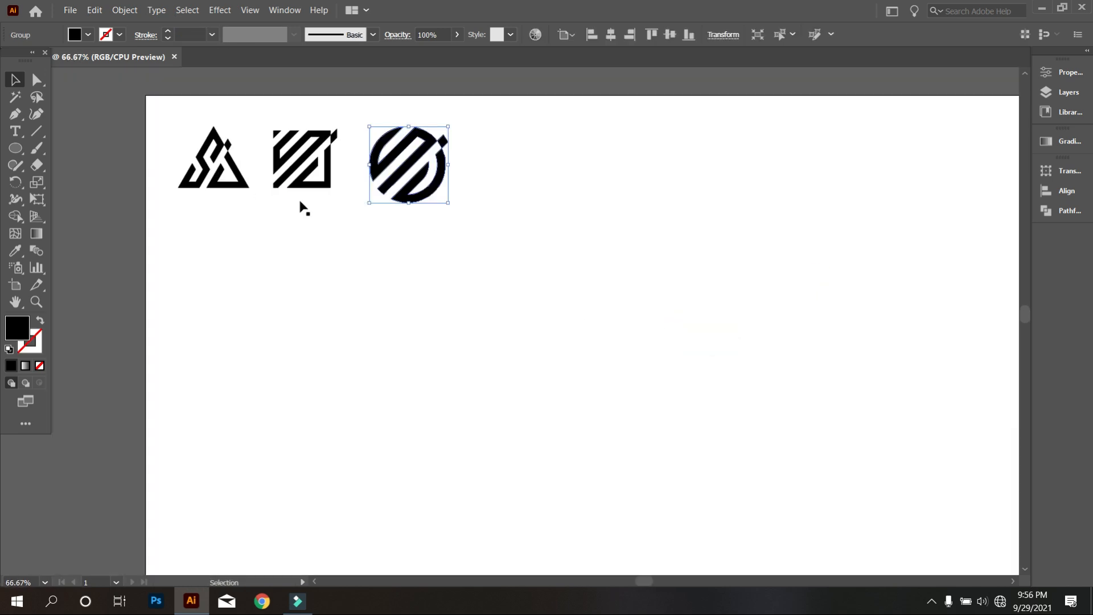
pyautogui.scroll(5, 302, 207)
pyautogui.scroll(-2, 420, 319)
pyautogui.scroll(4, 400, 512)
pyautogui.click(486, 434)
pyautogui.moveTo(561, 446); pyautogui.dragTo(656, 437)
pyautogui.scroll(3, 504, 385)
pyautogui.scroll(-4, 500, 370)
pyautogui.scroll(2, 368, 449)
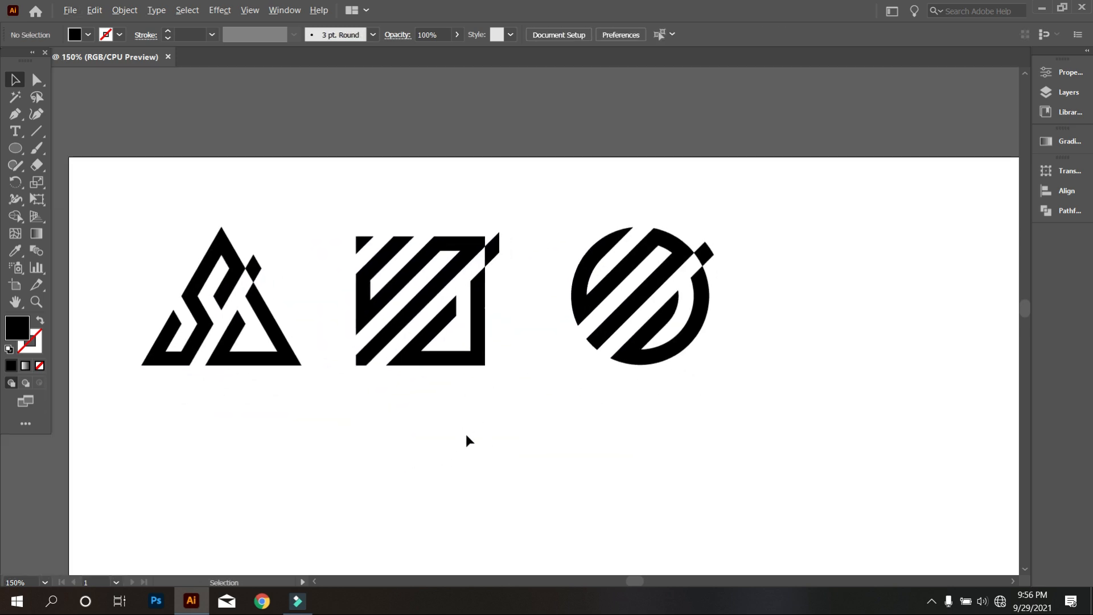
# Draw a vertical line about 461 px long in the empty artboard area and give it a black stroke.
pyautogui.scroll(1, 466, 435)
pyautogui.scroll(-4, 435, 331)
pyautogui.scroll(2, 656, 399)
pyautogui.scroll(-3, 788, 342)
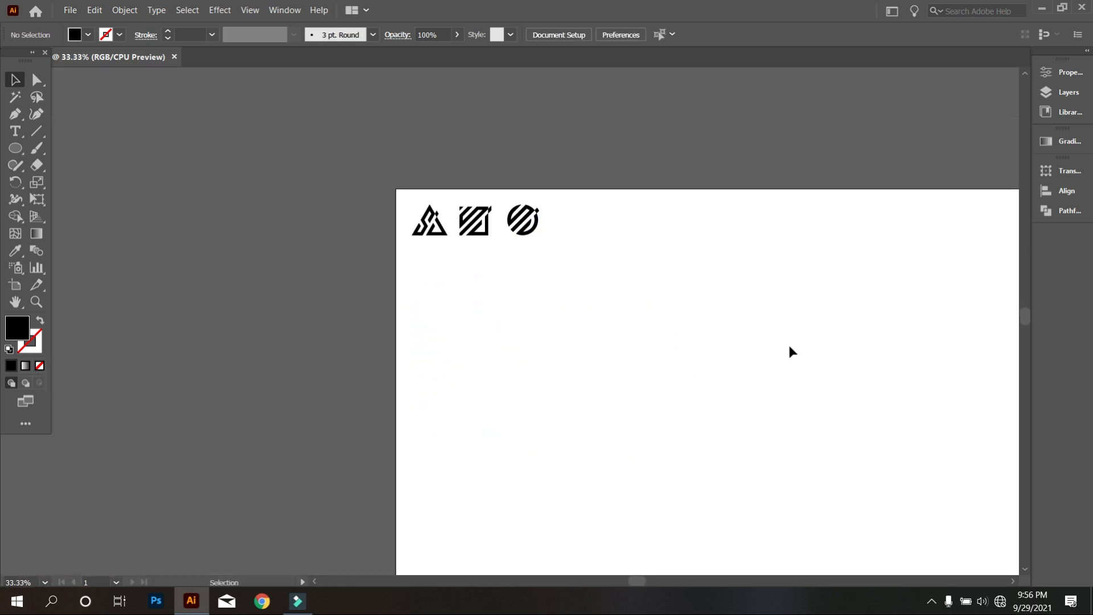
pyautogui.moveTo(788, 343); pyautogui.dragTo(526, 280)
pyautogui.scroll(1, 521, 358)
pyautogui.scroll(-1, 521, 357)
pyautogui.scroll(2, 513, 357)
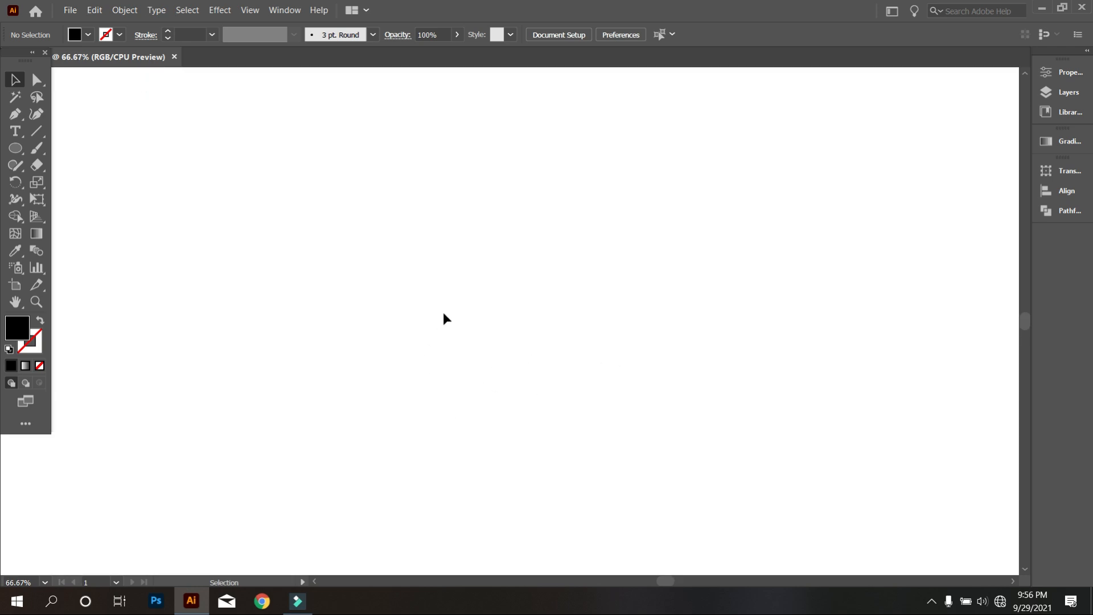
pyautogui.click(36, 131)
pyautogui.moveTo(626, 153); pyautogui.dragTo(571, 495)
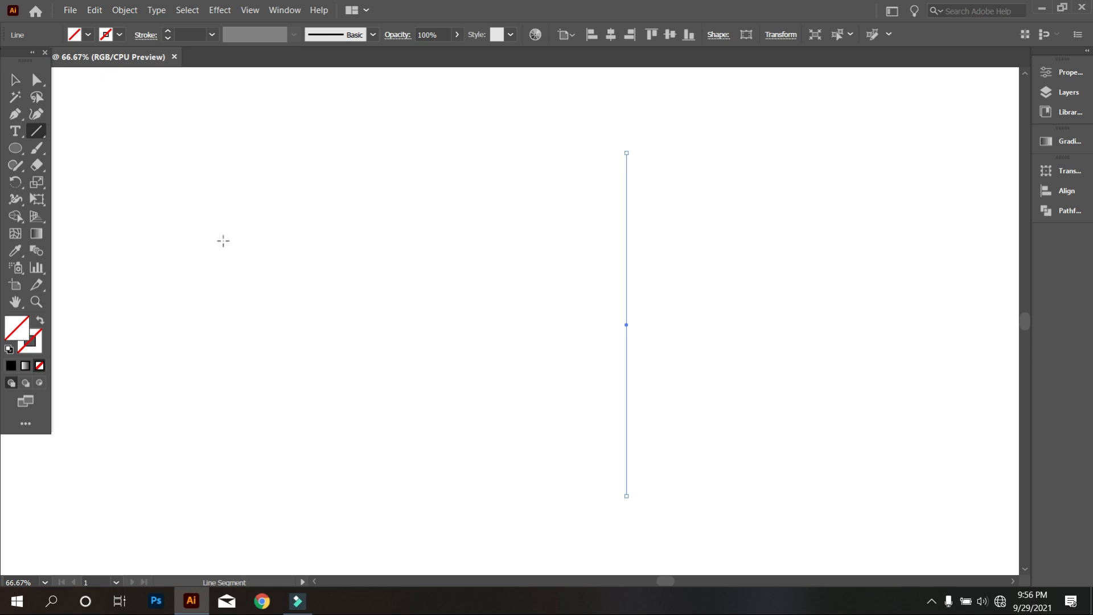
pyautogui.click(121, 36)
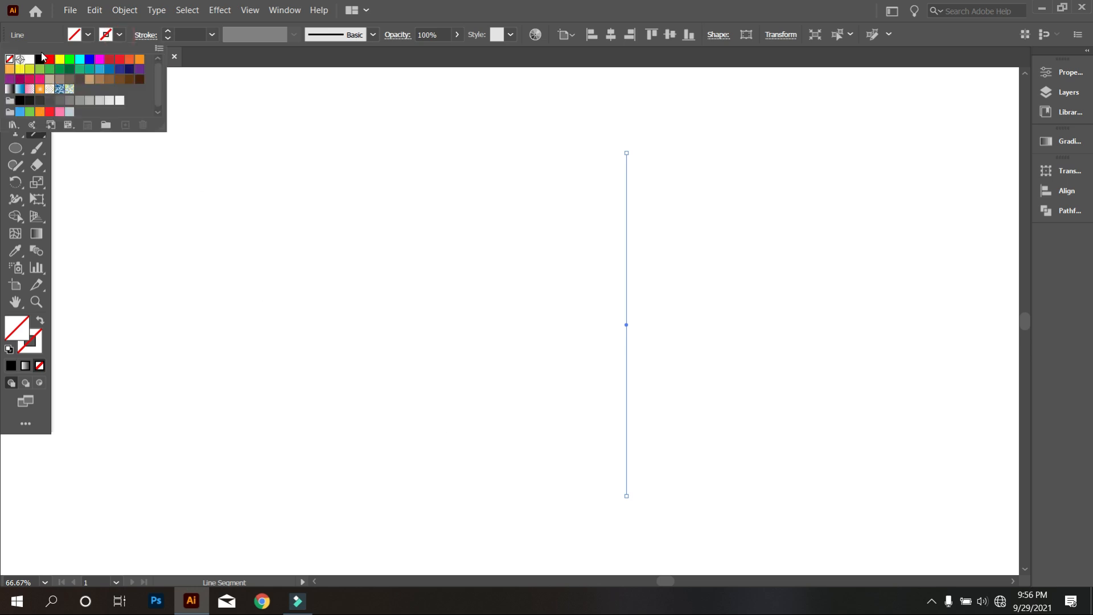
pyautogui.click(40, 61)
pyautogui.click(242, 240)
pyautogui.press('v')
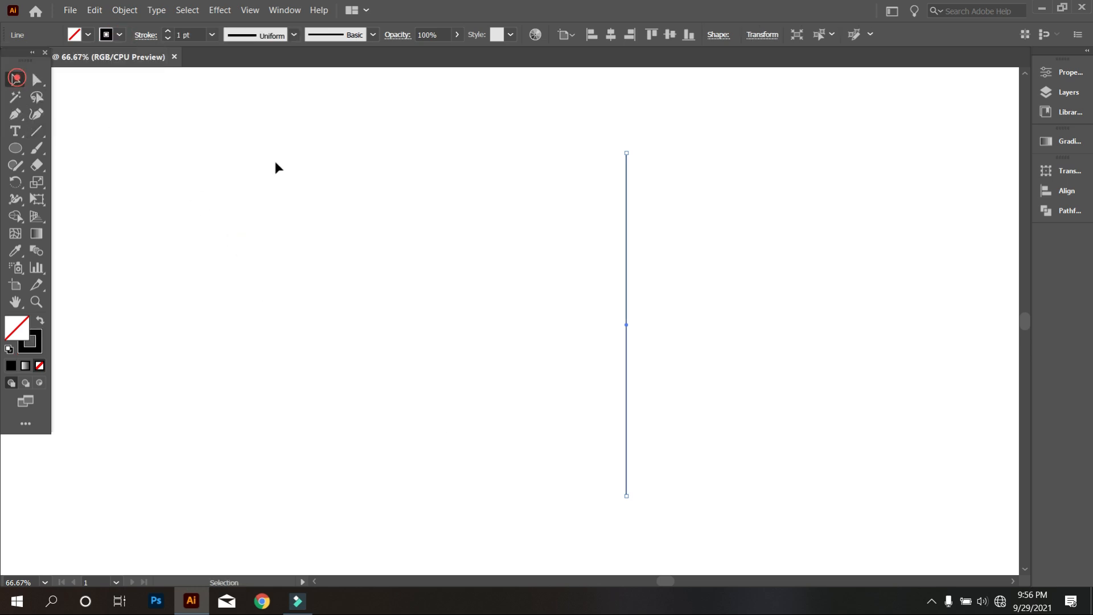
# Duplicate the line about 16 px to its left and repeat the copy until there are twelve evenly spaced vertical lines.
pyautogui.moveTo(621, 378); pyautogui.dragTo(615, 376)
pyautogui.press('ctrl')
pyautogui.hotkey('ctrl', 'd')
pyautogui.hotkey('ctrl', 'd')
pyautogui.hotkey('ctrl', 'd')
pyautogui.hotkey('ctrl', 'd')
pyautogui.hotkey('ctrl', 'd')
pyautogui.hotkey('ctrl', 'd')
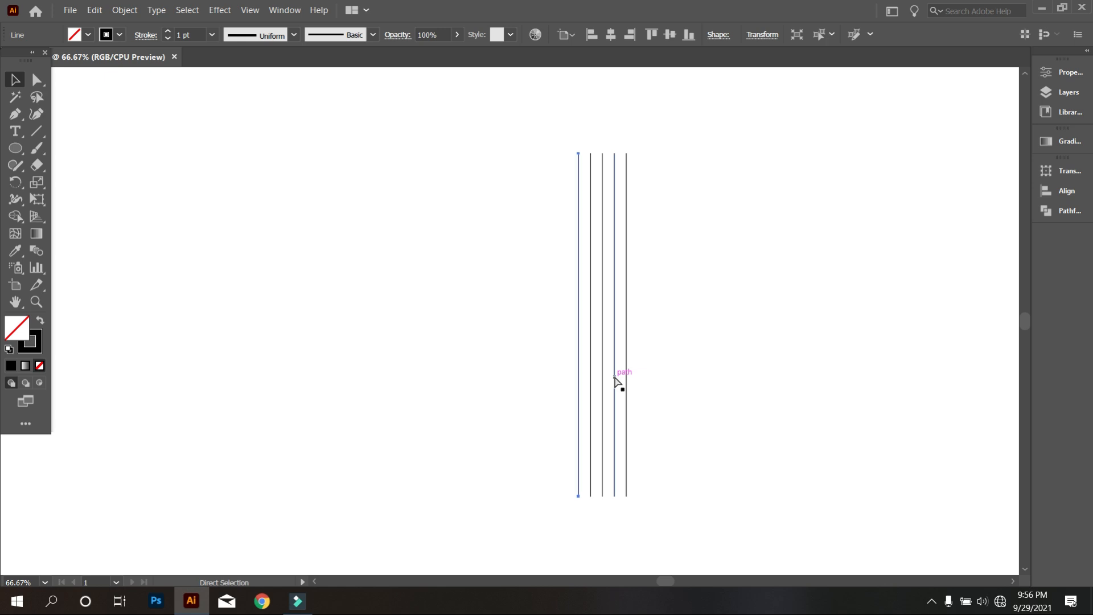
pyautogui.hotkey('ctrl', 'd')
pyautogui.hotkey('ctrl', 'd')
pyautogui.hotkey('ctrl', 'd')
pyautogui.hotkey('ctrl', 'd')
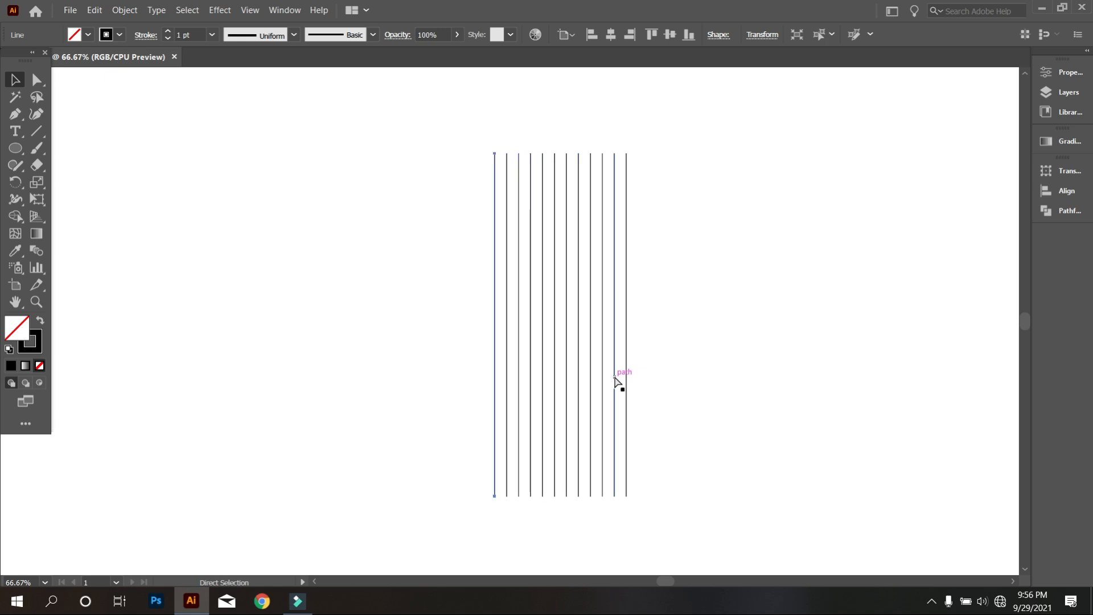
# Select all twelve vertical lines and group them.
pyautogui.click(447, 233)
pyautogui.moveTo(361, 149); pyautogui.dragTo(742, 355)
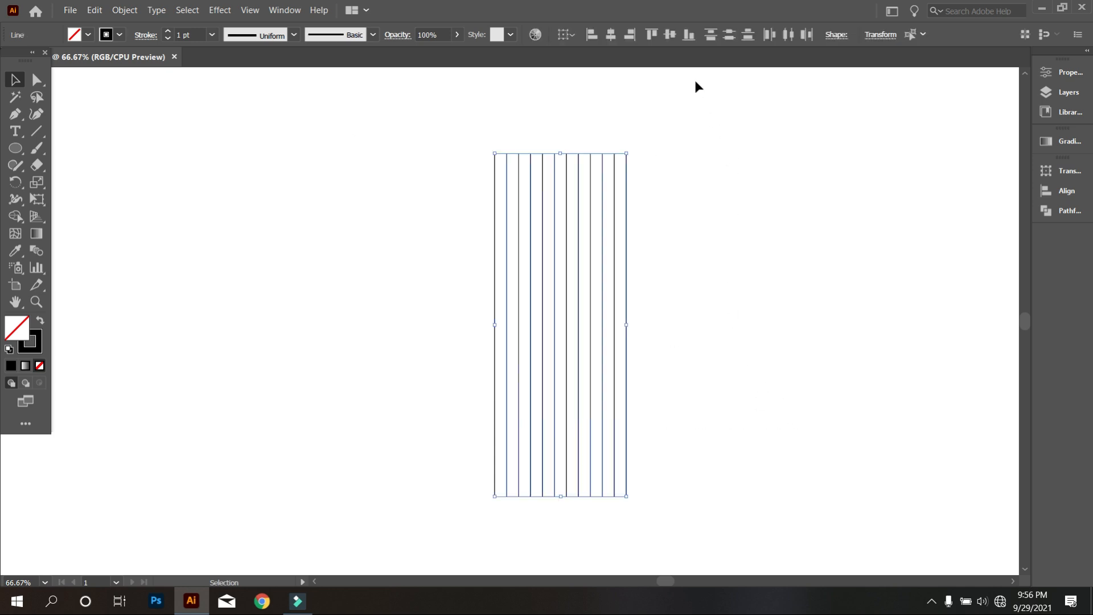
pyautogui.rightClick(635, 153)
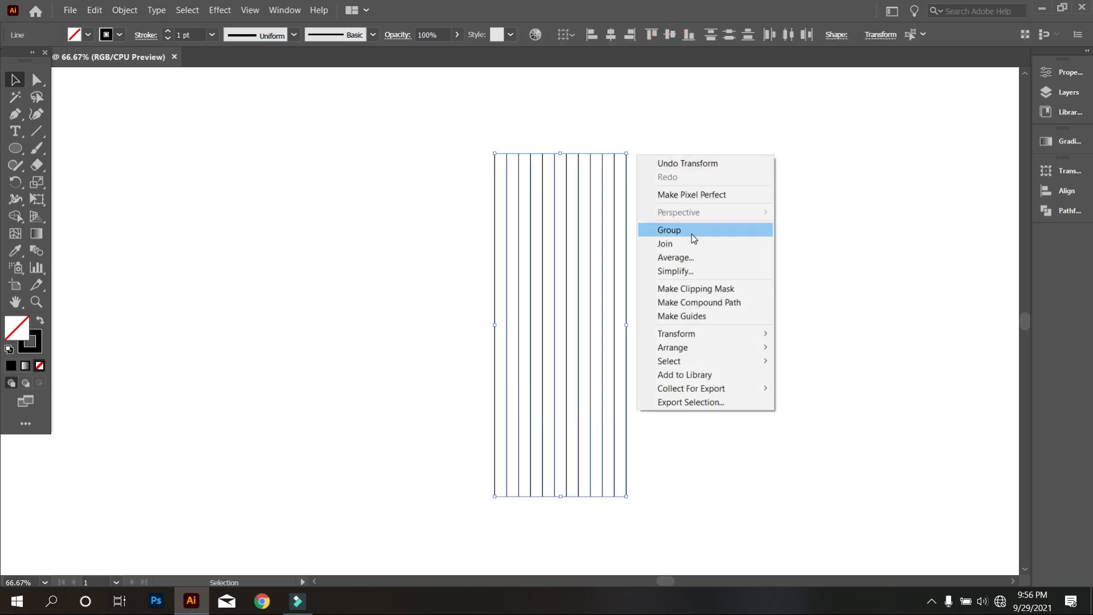
pyautogui.click(740, 230)
pyautogui.click(700, 274)
# Create a six-sided polygon with a 128.0226 px radius, rotate it so a corner points up, and place it beside the line group.
pyautogui.moveTo(16, 148); pyautogui.dragTo(76, 198)
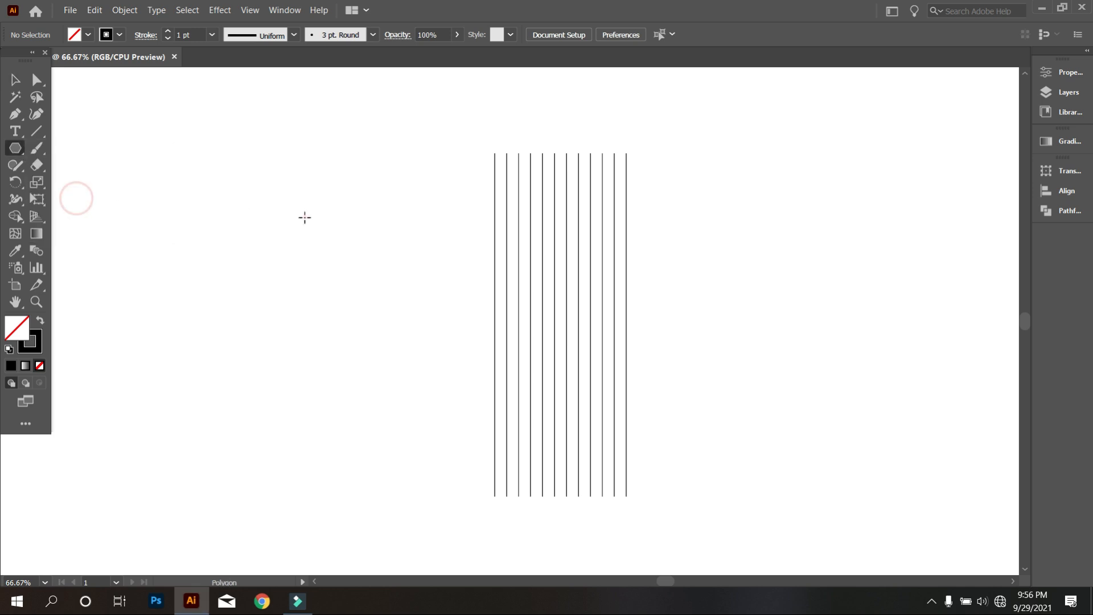
pyautogui.click(304, 217)
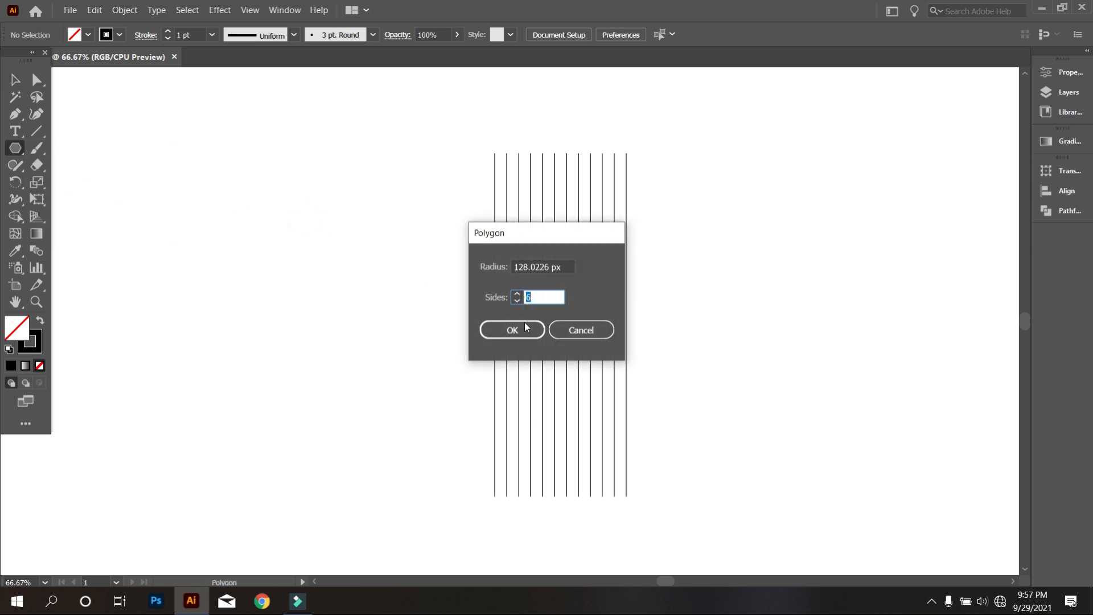
pyautogui.click(526, 327)
pyautogui.click(16, 79)
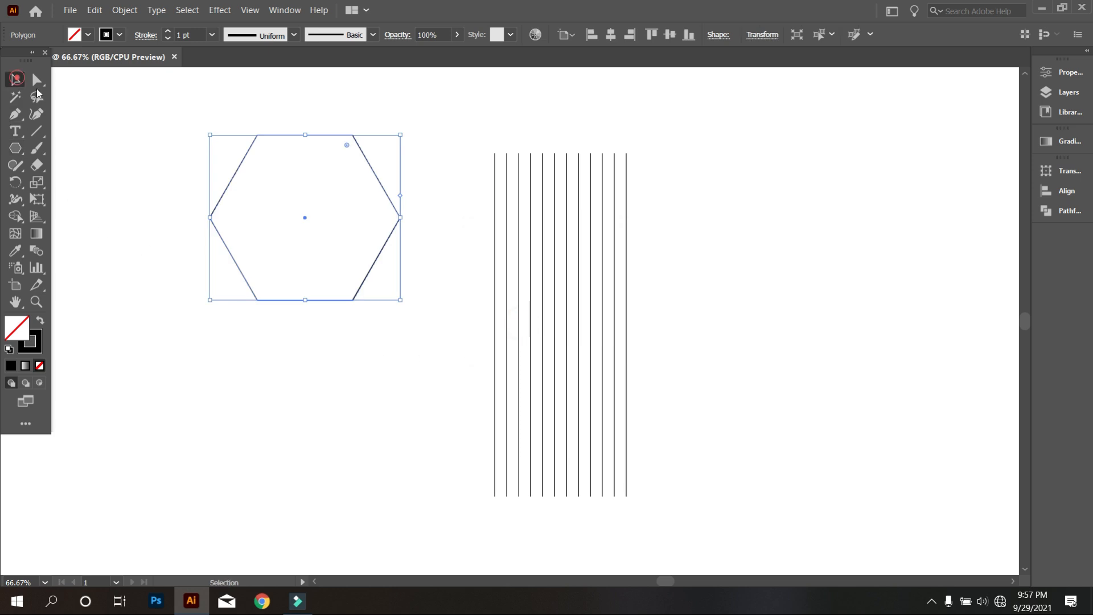
pyautogui.moveTo(405, 130); pyautogui.dragTo(405, 131)
pyautogui.moveTo(424, 187); pyautogui.dragTo(409, 306)
pyautogui.click(408, 307)
pyautogui.moveTo(368, 276); pyautogui.dragTo(458, 378)
pyautogui.click(686, 356)
# Rotate the vertical line group to an angle of 330°.
pyautogui.scroll(-1, 738, 353)
pyautogui.moveTo(742, 347); pyautogui.dragTo(581, 239)
pyautogui.scroll(1, 632, 228)
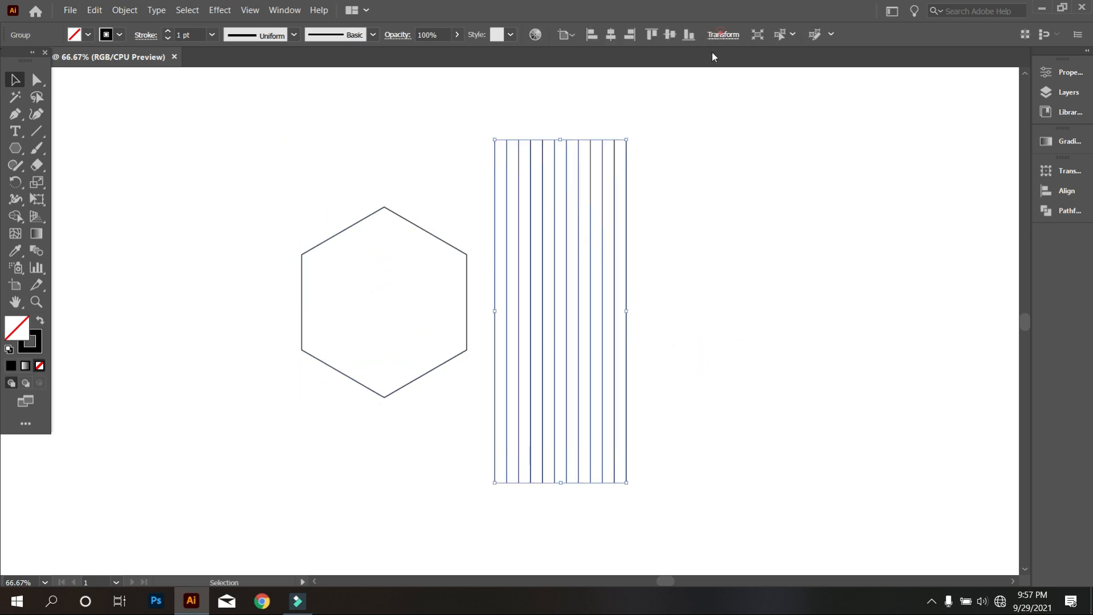
pyautogui.click(636, 95)
pyautogui.hotkey('shift', 'Up')
pyautogui.hotkey('shift', 'Up')
pyautogui.hotkey('shift', 'Up')
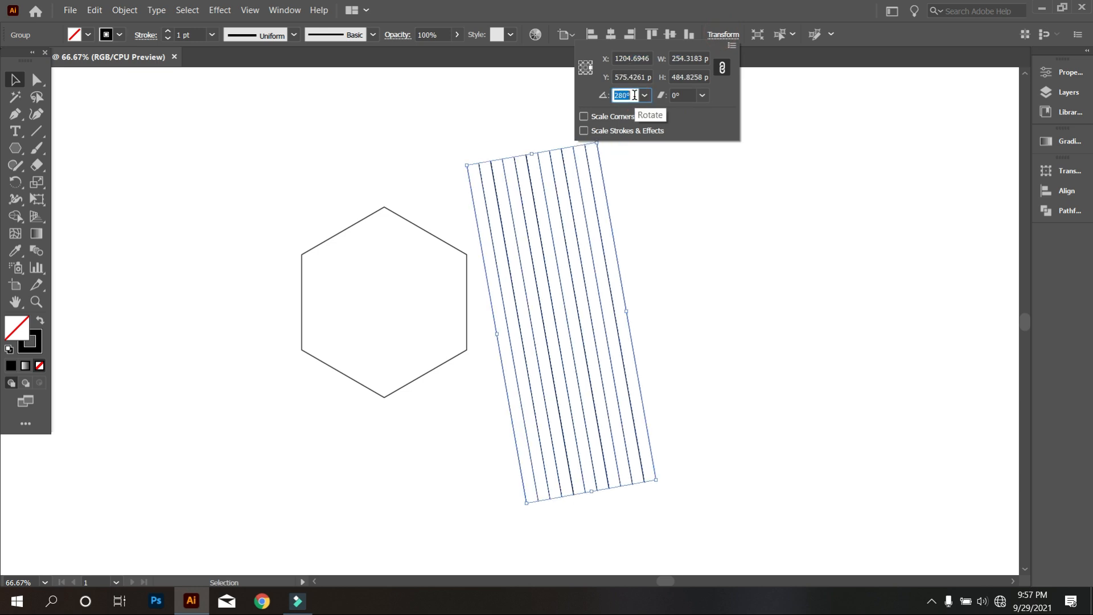
pyautogui.hotkey('shift', 'Up')
pyautogui.hotkey('shift', 'Up')
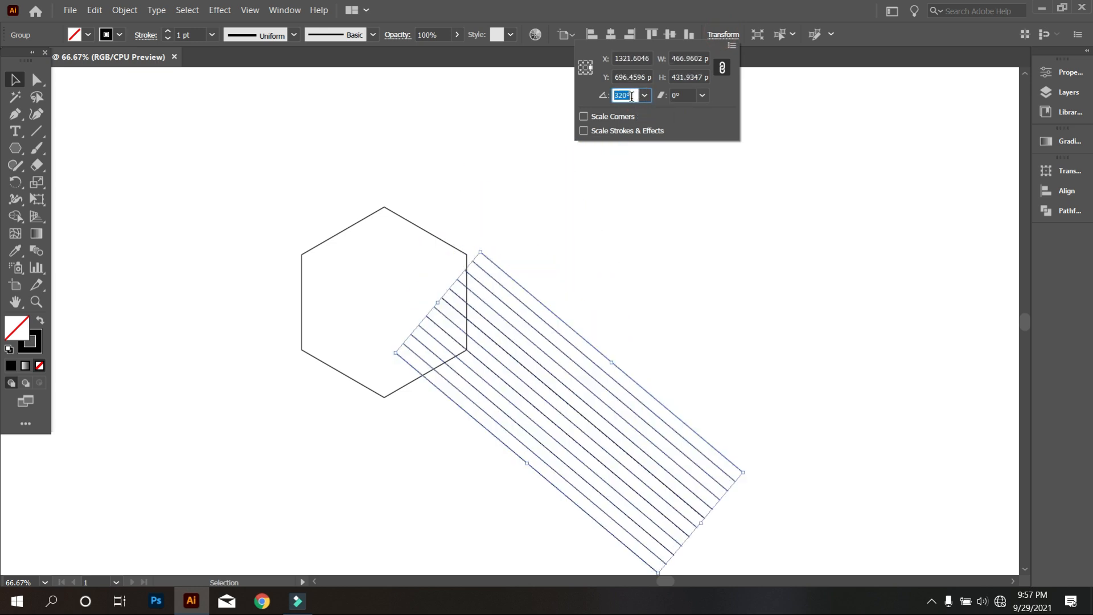
pyautogui.hotkey('shift', 'Up')
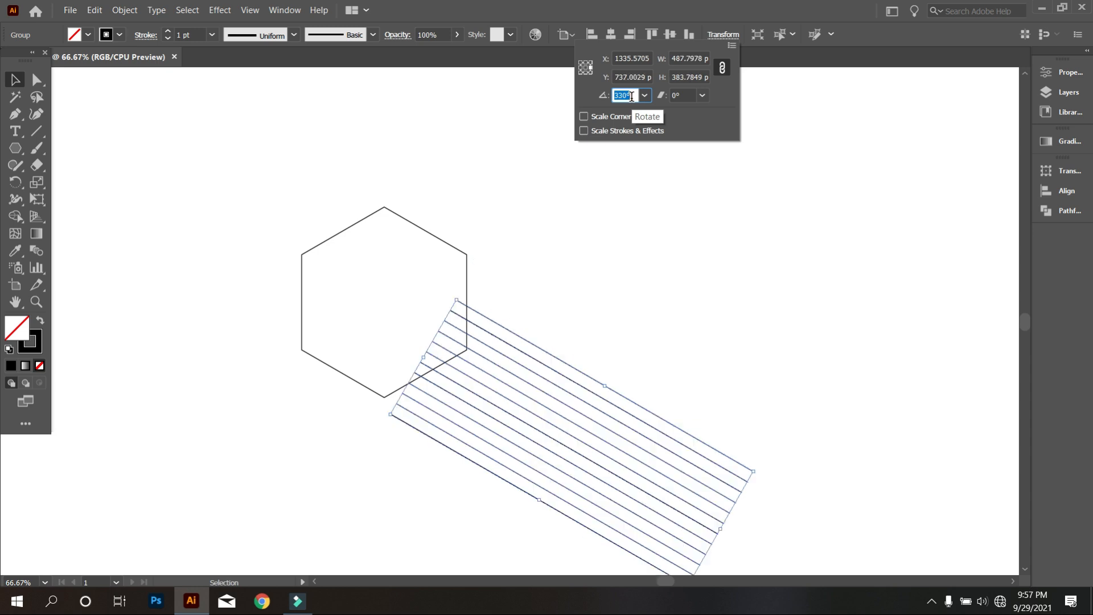
pyautogui.click(534, 308)
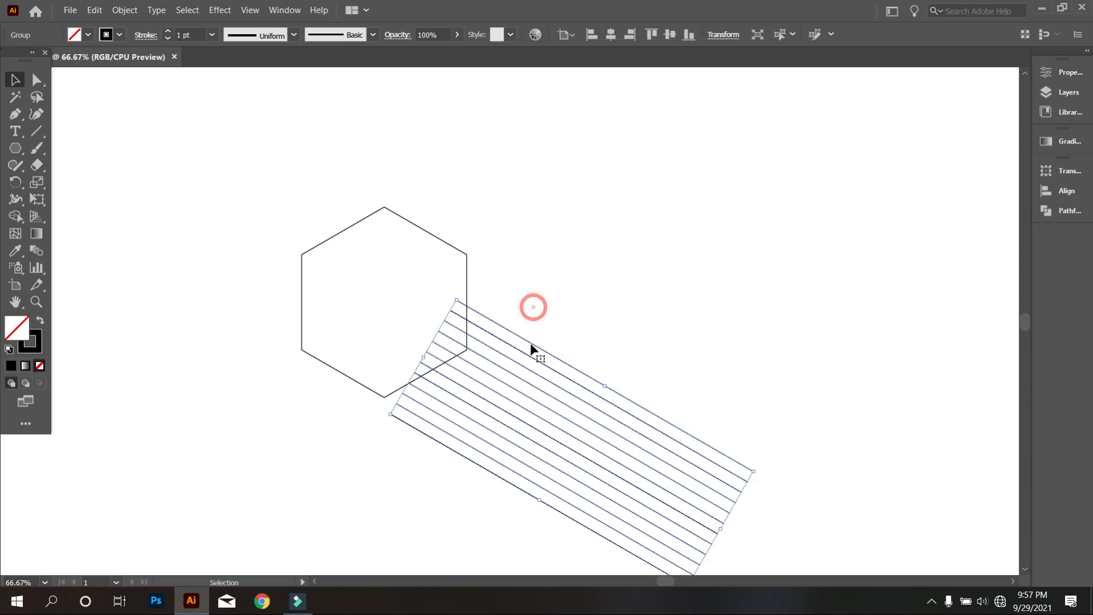
# Move the rotated line group up and create a reflected copy of it across the vertical axis.
pyautogui.moveTo(527, 353); pyautogui.dragTo(510, 276)
pyautogui.rightClick(523, 293)
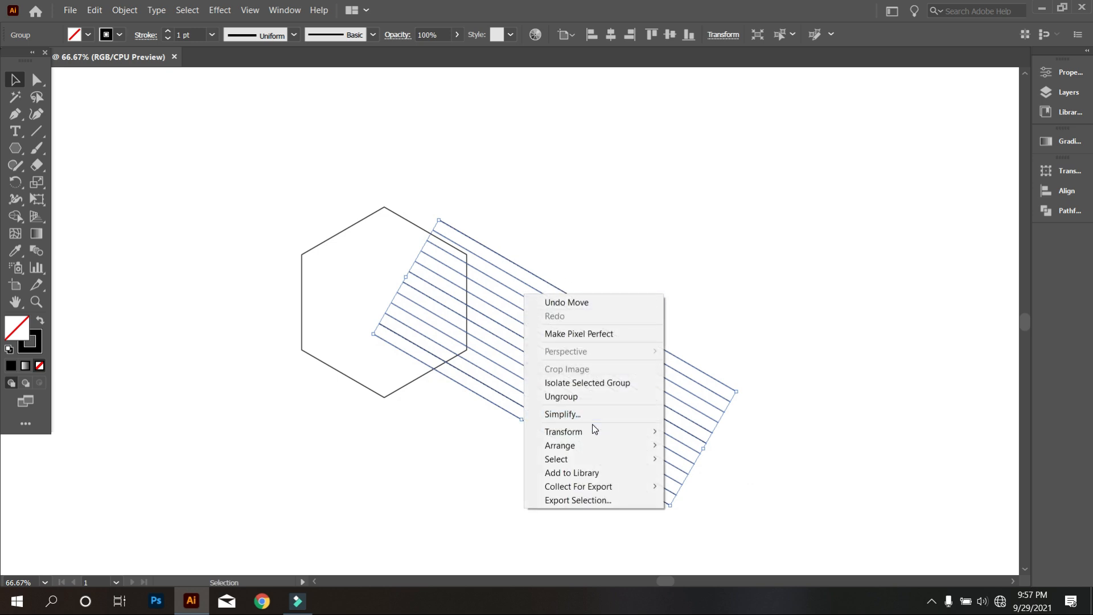
pyautogui.moveTo(592, 432)
pyautogui.click(727, 476)
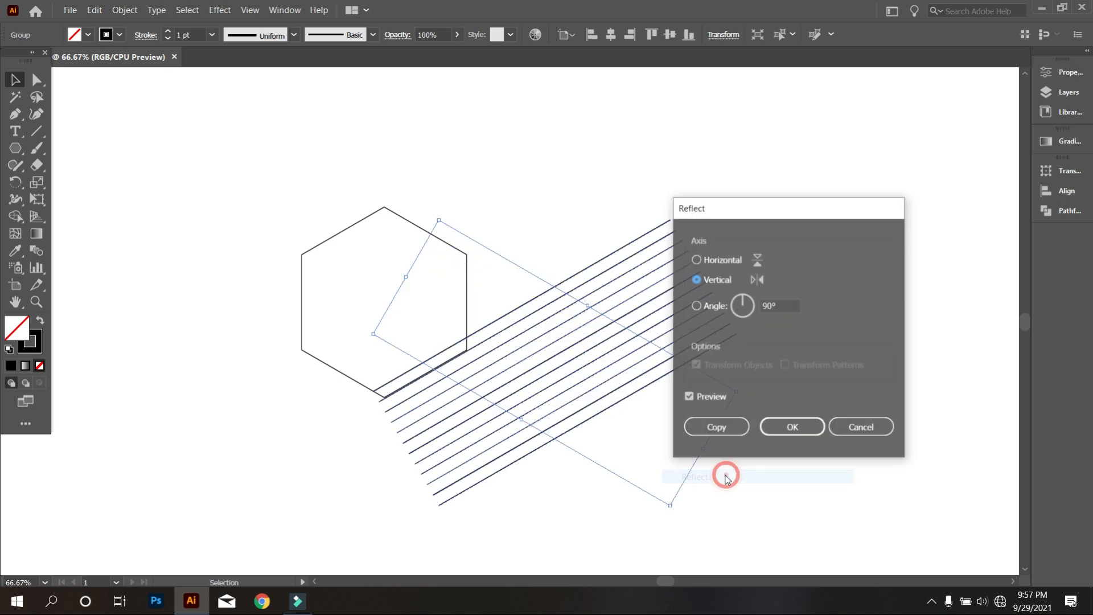
pyautogui.click(725, 427)
pyautogui.click(802, 399)
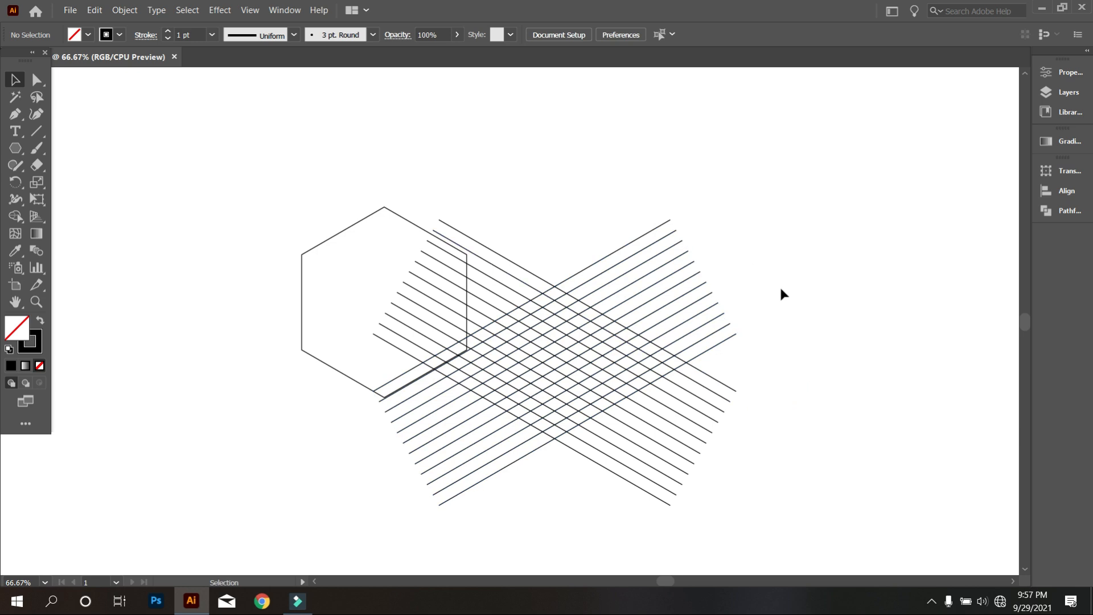
# Copy the reflected line group and paste the duplicate in place.
pyautogui.moveTo(603, 176); pyautogui.dragTo(678, 234)
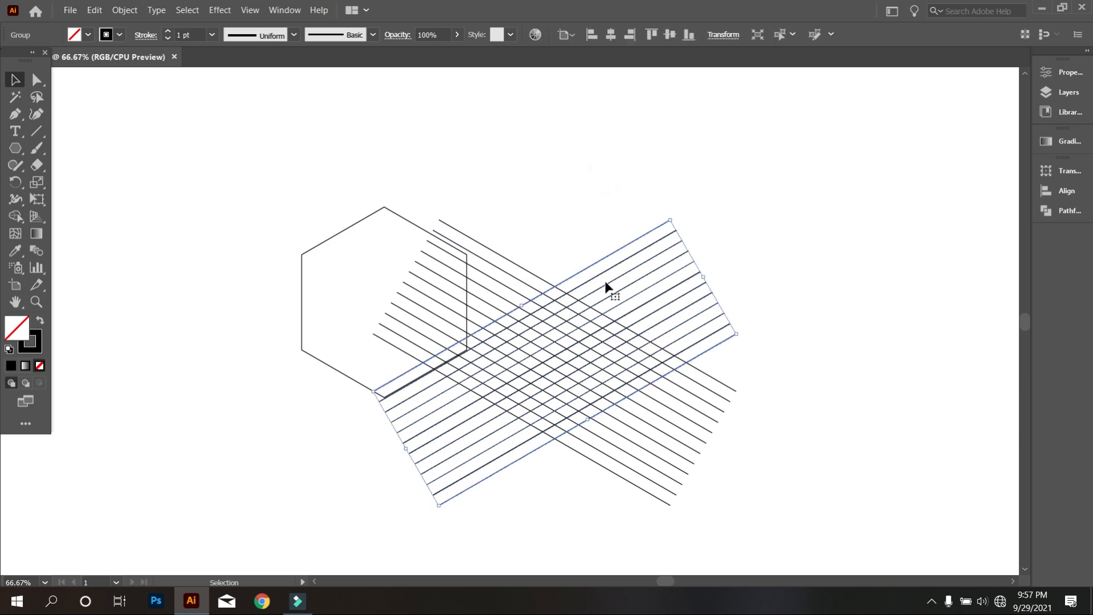
pyautogui.click(94, 9)
pyautogui.click(116, 70)
pyautogui.click(93, 10)
pyautogui.click(143, 124)
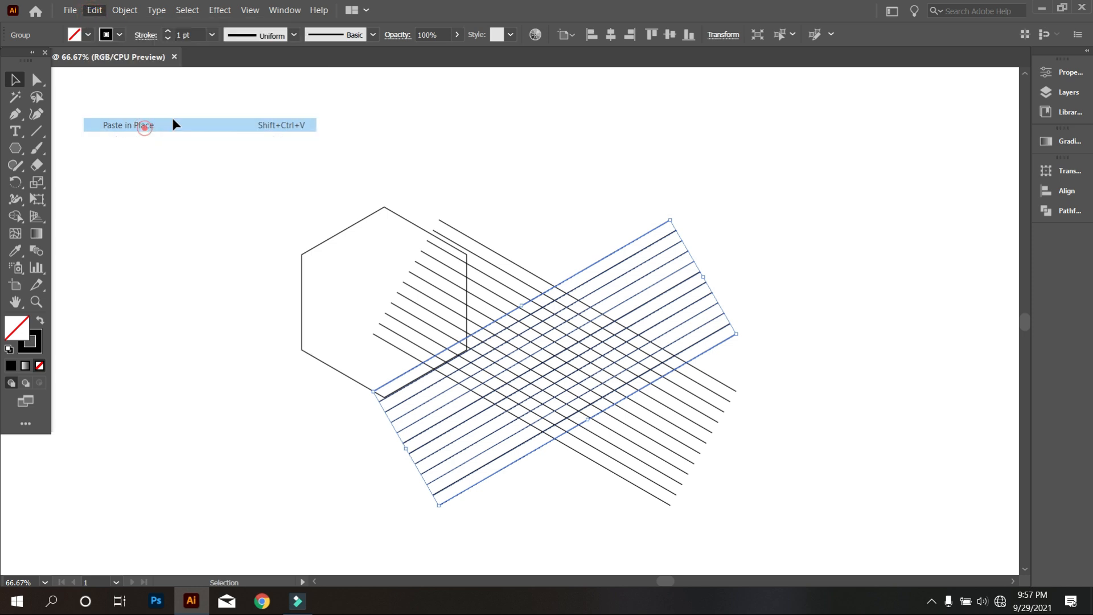
# Set the pasted line group's rotation to 0° and finally to 90° so its lines stand vertical.
pyautogui.click(722, 35)
pyautogui.click(644, 95)
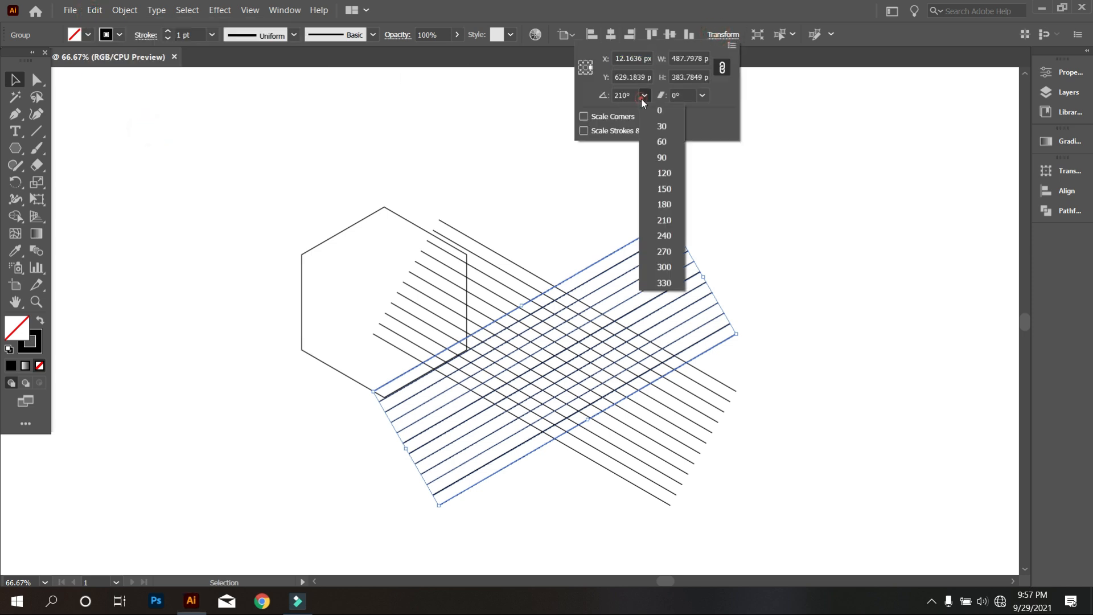
pyautogui.click(654, 109)
pyautogui.click(644, 96)
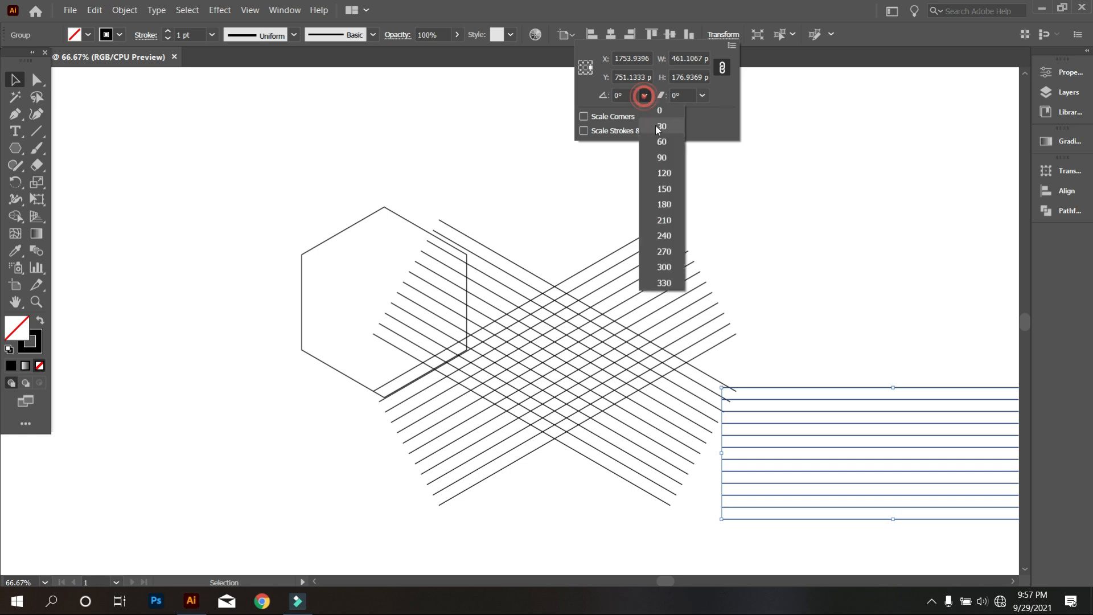
pyautogui.click(657, 157)
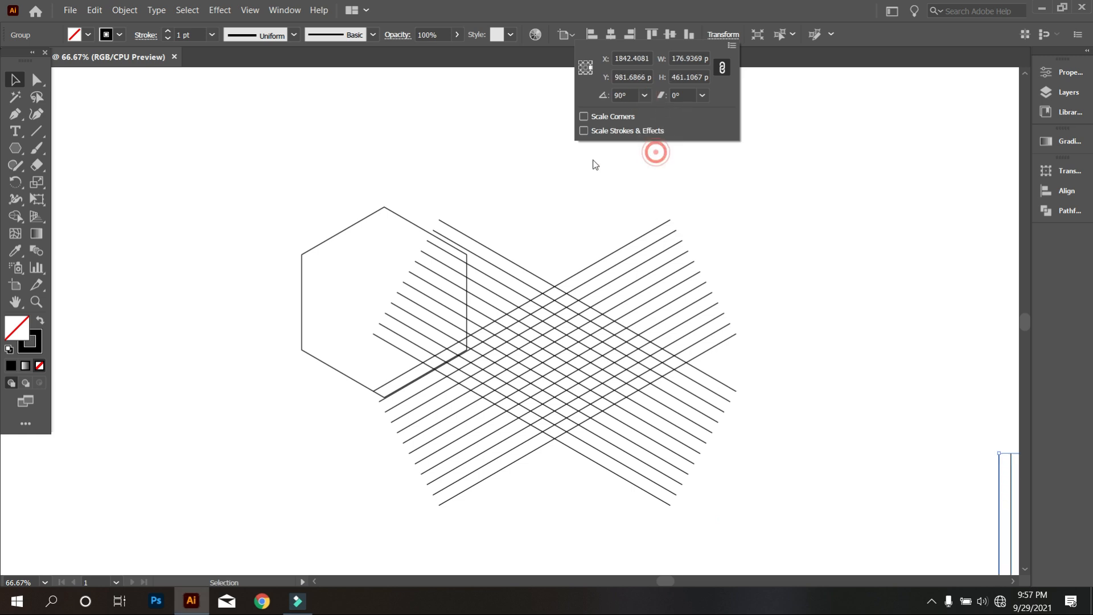
pyautogui.click(555, 206)
# Delete the hexagon.
pyautogui.scroll(-2, 525, 216)
pyautogui.click(432, 226)
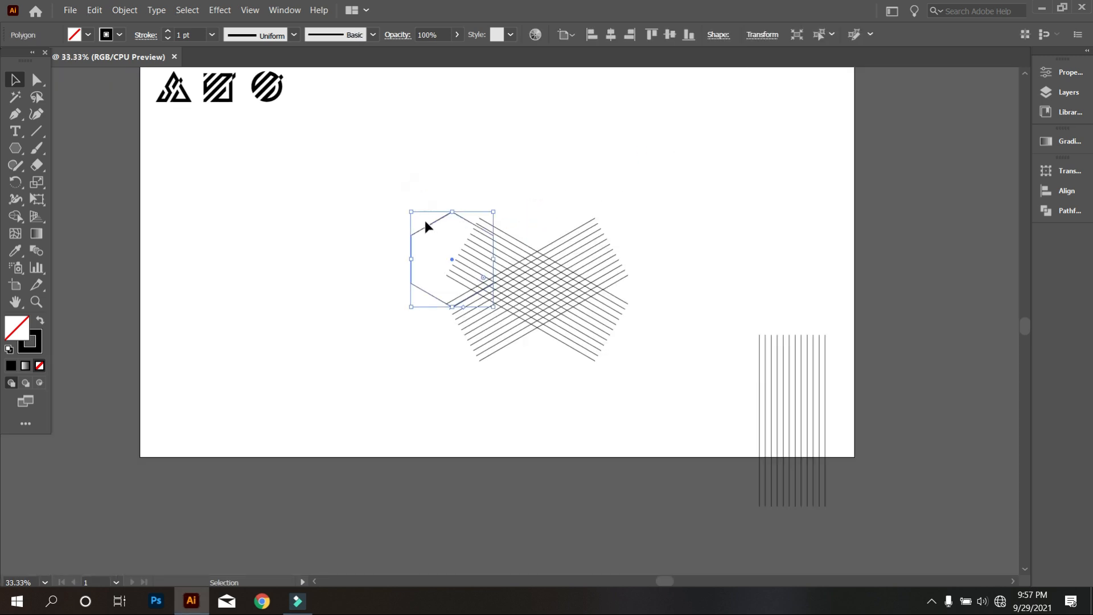
pyautogui.press('Delete')
# Center the vertical line group and the two diagonal line groups on each other, both horizontally and vertically.
pyautogui.moveTo(747, 401); pyautogui.dragTo(784, 416)
pyautogui.click(611, 34)
pyautogui.click(670, 34)
pyautogui.scroll(-1, 705, 265)
pyautogui.scroll(1, 670, 305)
pyautogui.moveTo(644, 342); pyautogui.dragTo(543, 245)
pyautogui.scroll(3, 507, 238)
pyautogui.scroll(1, 546, 240)
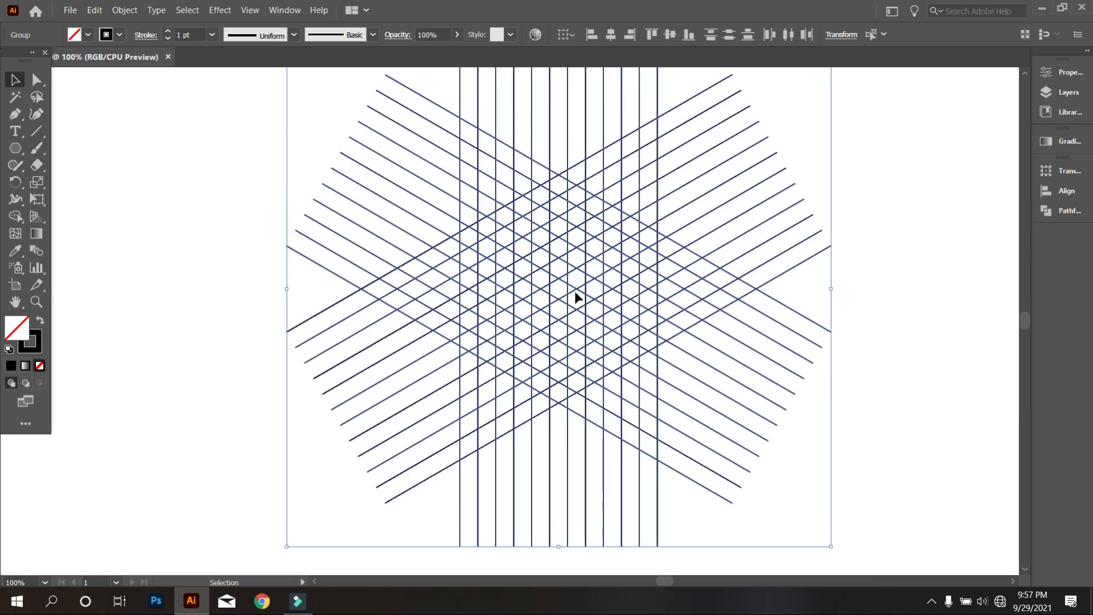
# Merge cells across all three line groups with Shape Builder into a black, strokeless zigzag of three diagonal bars in the hexagon's upper part.
pyautogui.click(218, 226)
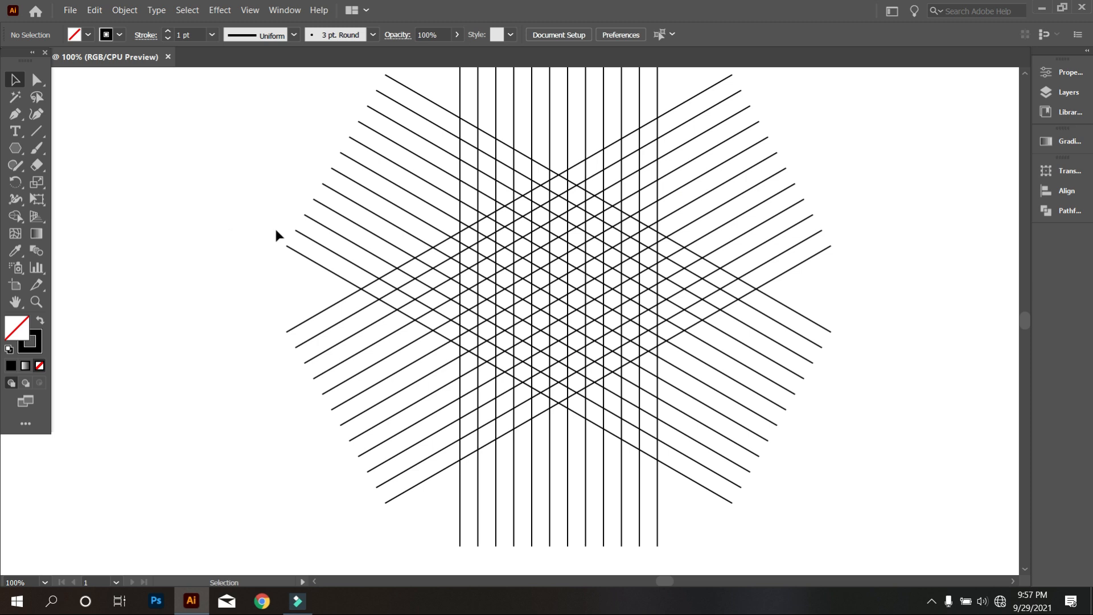
pyautogui.scroll(-1, 342, 245)
pyautogui.scroll(1, 700, 354)
pyautogui.moveTo(219, 178); pyautogui.dragTo(708, 413)
pyautogui.scroll(1, 631, 372)
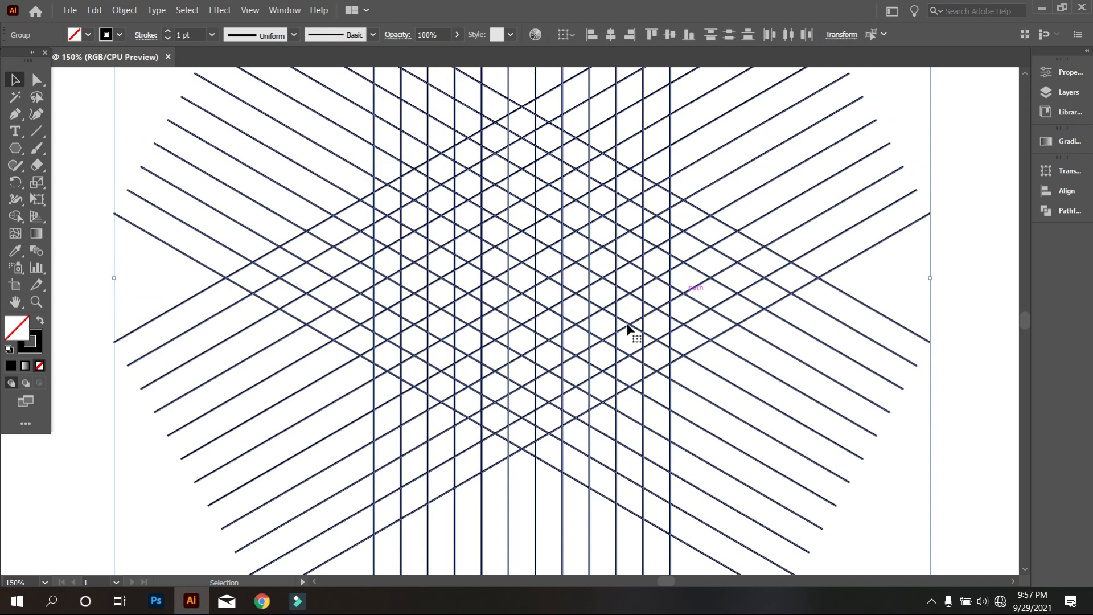
pyautogui.click(19, 215)
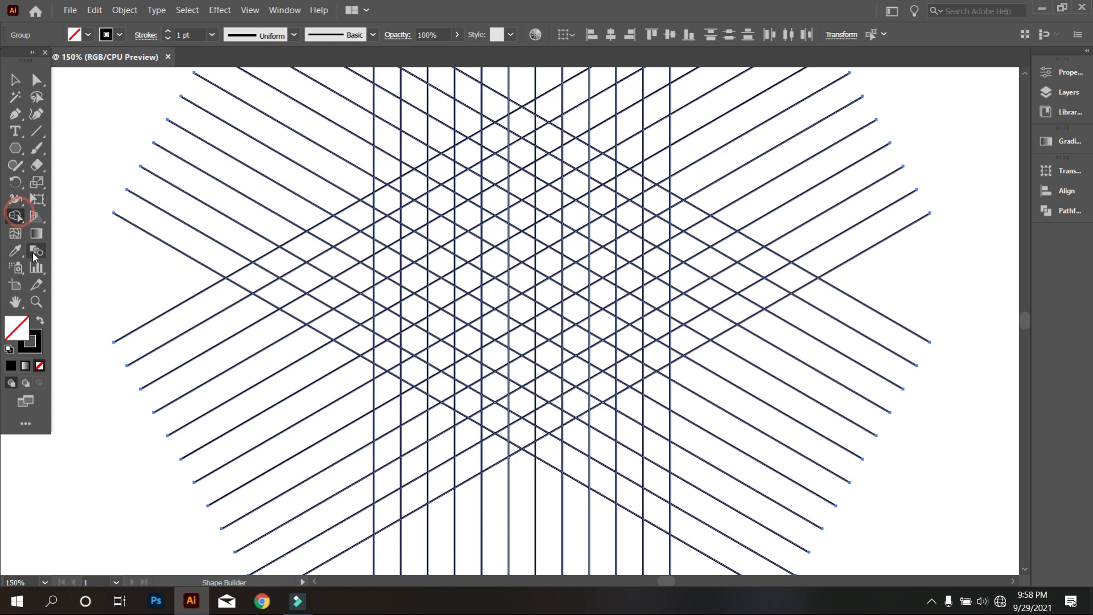
pyautogui.click(41, 322)
pyautogui.moveTo(520, 153); pyautogui.dragTo(421, 216)
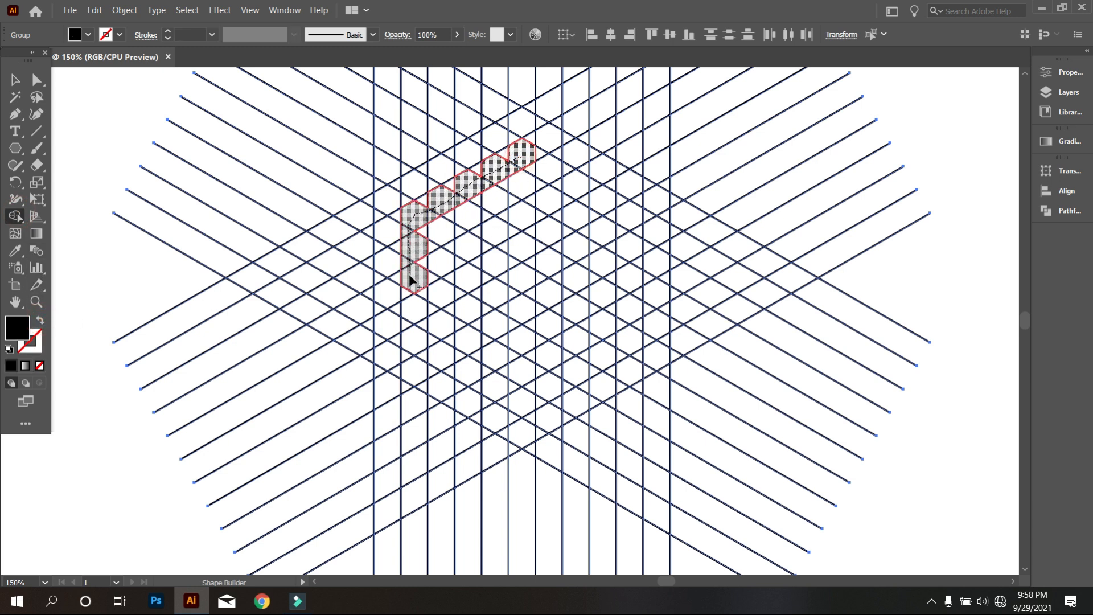
pyautogui.moveTo(408, 281)
pyautogui.mouseDown()
pyautogui.moveTo(579, 189)
pyautogui.moveTo(629, 214)
pyautogui.mouseUp()
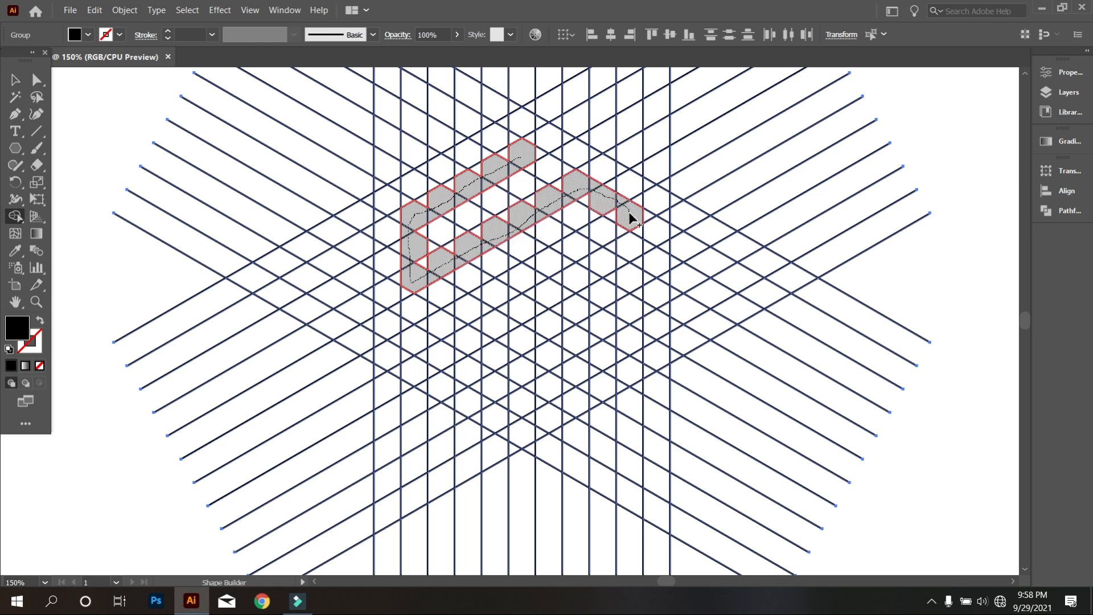
pyautogui.moveTo(576, 246); pyautogui.dragTo(429, 329)
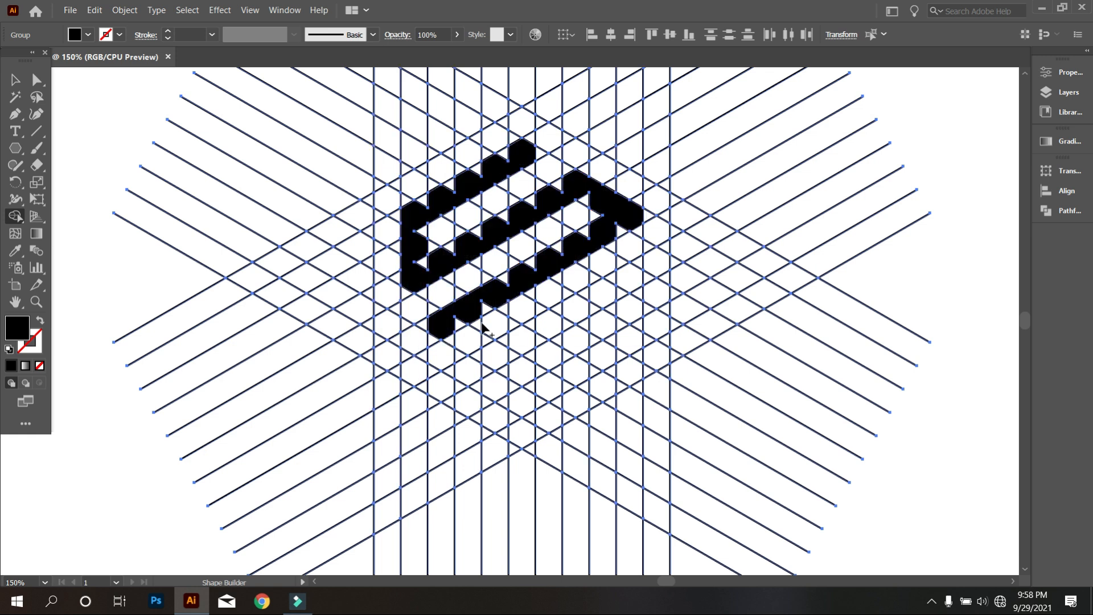
pyautogui.moveTo(491, 357)
pyautogui.mouseDown()
pyautogui.moveTo(596, 306)
pyautogui.moveTo(624, 337)
pyautogui.moveTo(605, 350)
pyautogui.mouseUp()
pyautogui.moveTo(539, 382); pyautogui.dragTo(541, 384)
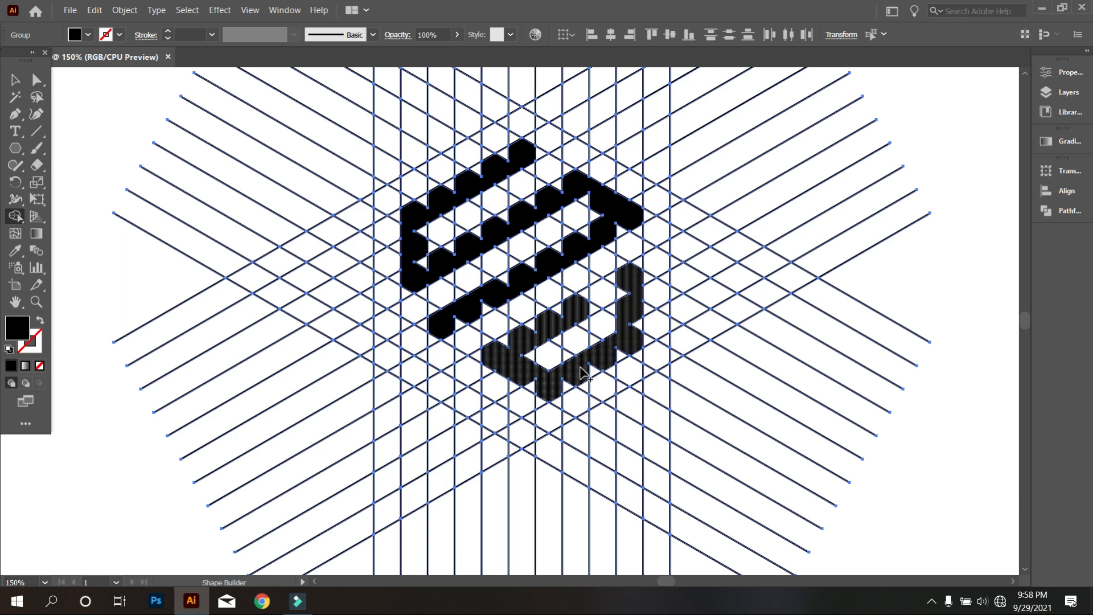
pyautogui.hotkey('ctrl', 'z')
pyautogui.hotkey('ctrl', 'z')
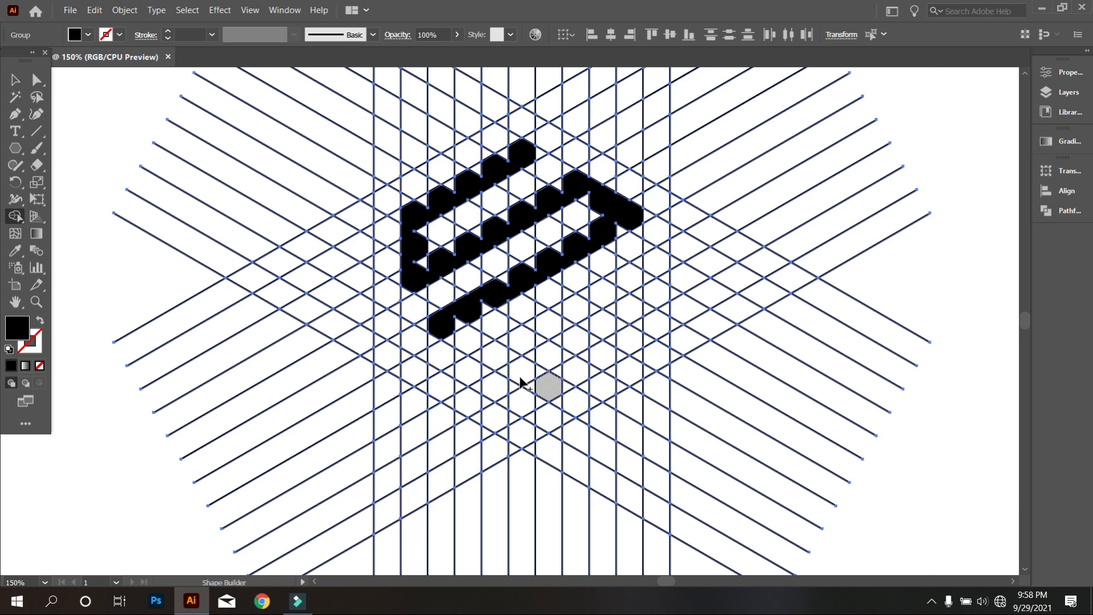
# Extend the zigzag's lowest diagonal bar by one cell and merge the cells beneath it into a second, hook-shaped black piece.
pyautogui.moveTo(445, 324); pyautogui.dragTo(416, 334)
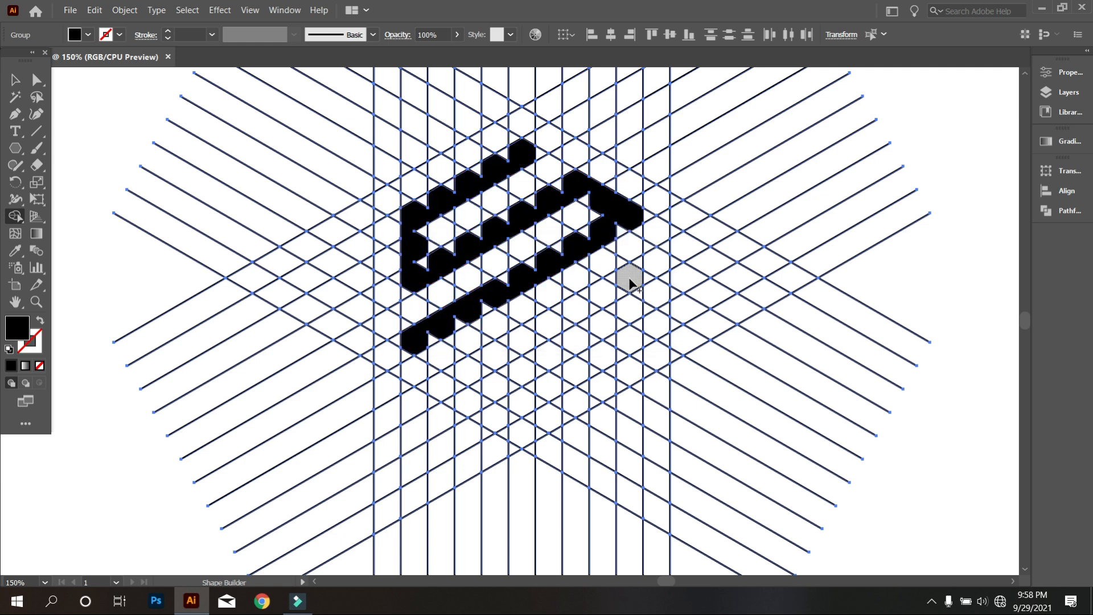
pyautogui.moveTo(624, 345)
pyautogui.mouseDown()
pyautogui.moveTo(522, 398)
pyautogui.moveTo(468, 370)
pyautogui.moveTo(513, 359)
pyautogui.moveTo(575, 311)
pyautogui.mouseUp()
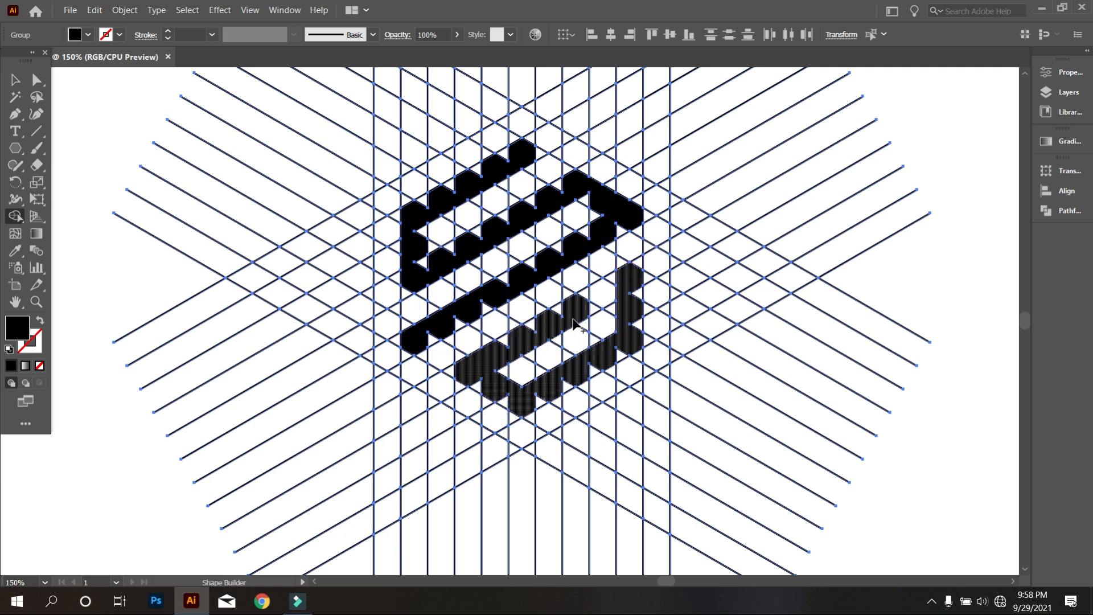
pyautogui.moveTo(550, 222)
pyautogui.mouseDown()
pyautogui.moveTo(555, 193)
pyautogui.moveTo(592, 249)
pyautogui.mouseUp()
pyautogui.hotkey('ctrl', 'z')
# Merge the small notch triangles along the upper zigzag into it so all its bars get straight edges.
pyautogui.moveTo(512, 254)
pyautogui.mouseDown()
pyautogui.moveTo(368, 310)
pyautogui.moveTo(120, 439)
pyautogui.mouseUp()
pyautogui.scroll(-2, 676, 264)
pyautogui.moveTo(686, 249); pyautogui.dragTo(241, 501)
pyautogui.scroll(-2, 240, 502)
pyautogui.scroll(2, 162, 481)
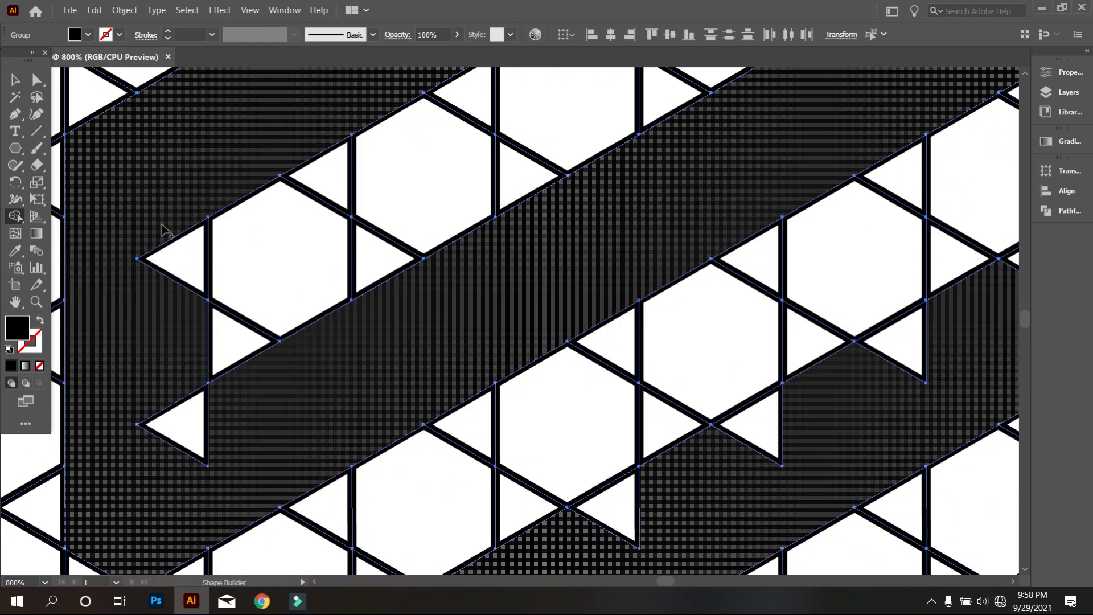
pyautogui.moveTo(161, 229); pyautogui.dragTo(177, 427)
pyautogui.scroll(-2, 227, 439)
pyautogui.scroll(-1, 259, 427)
pyautogui.hscroll(3, 399, 301)
pyautogui.scroll(-4, 570, 228)
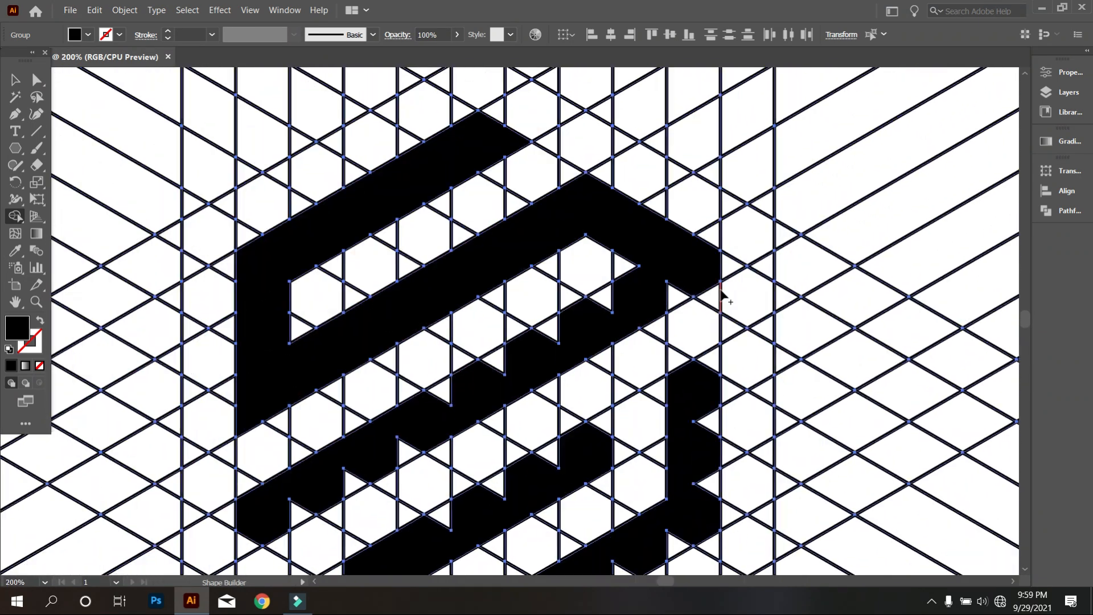
pyautogui.scroll(4, 619, 279)
pyautogui.moveTo(332, 466); pyautogui.dragTo(312, 488)
pyautogui.scroll(-3, 412, 496)
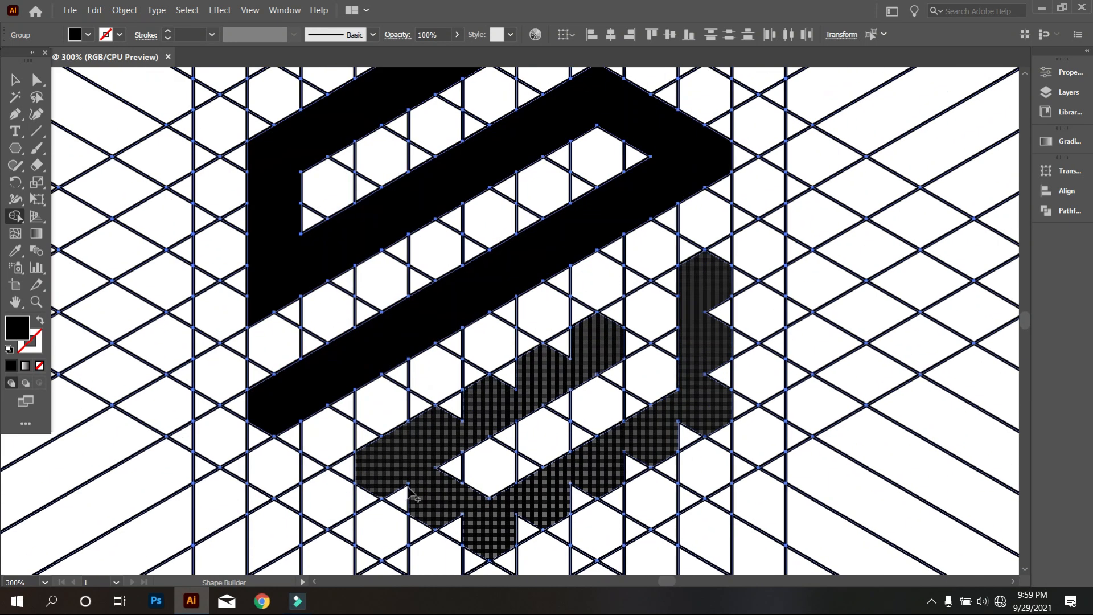
# Straighten the lower hook's edges by merging in its notch triangles, and fill a small black parallelogram beside the hexagon's upper right corner.
pyautogui.scroll(1, 370, 436)
pyautogui.moveTo(340, 422); pyautogui.dragTo(483, 490)
pyautogui.moveTo(793, 370); pyautogui.dragTo(797, 369)
pyautogui.scroll(1, 808, 319)
pyautogui.moveTo(840, 170); pyautogui.dragTo(835, 338)
pyautogui.moveTo(698, 253); pyautogui.dragTo(481, 383)
pyautogui.scroll(-2, 515, 398)
pyautogui.scroll(1, 564, 370)
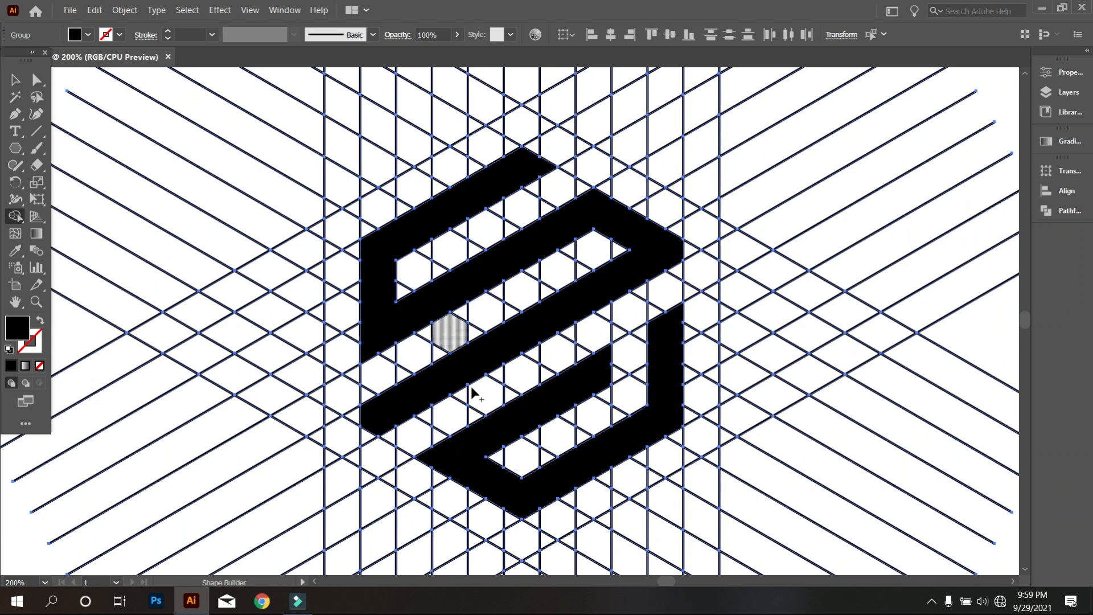
pyautogui.scroll(1, 682, 300)
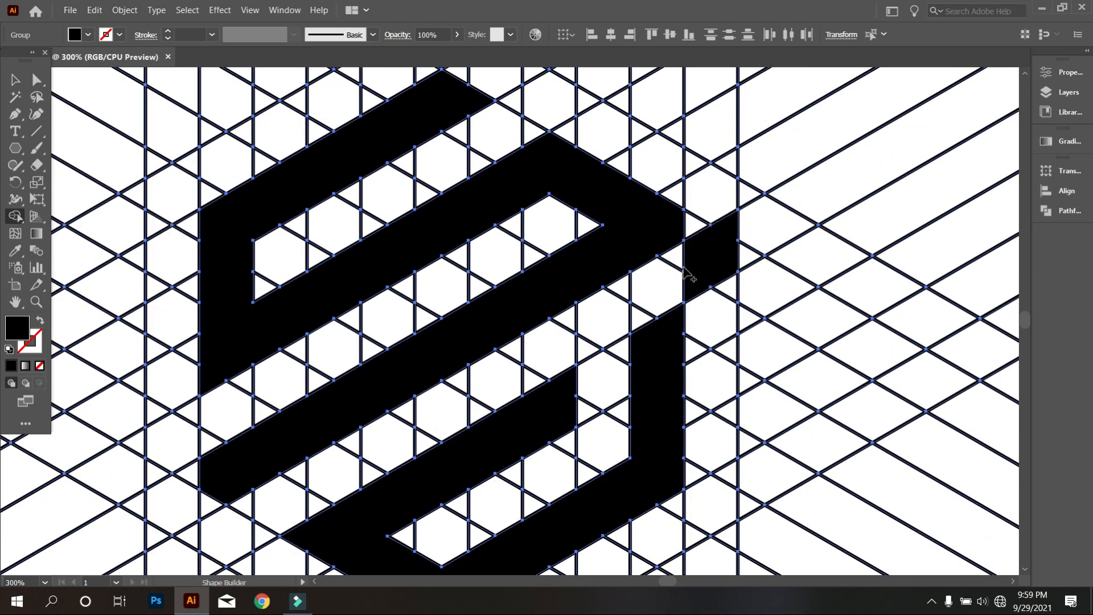
# Ungroup the merged artwork and move the hexagonal logo's black pieces clear of the line grid.
pyautogui.scroll(-4, 685, 268)
pyautogui.click(15, 80)
pyautogui.click(146, 152)
pyautogui.scroll(-1, 524, 315)
pyautogui.rightClick(559, 247)
pyautogui.click(359, 249)
pyautogui.click(613, 296)
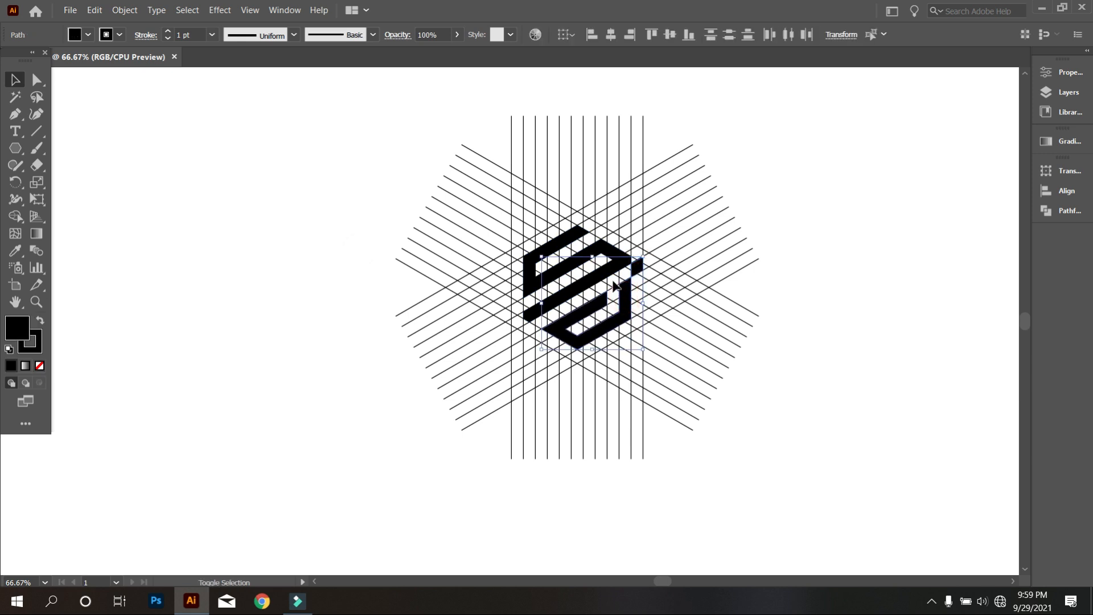
pyautogui.scroll(-2, 605, 272)
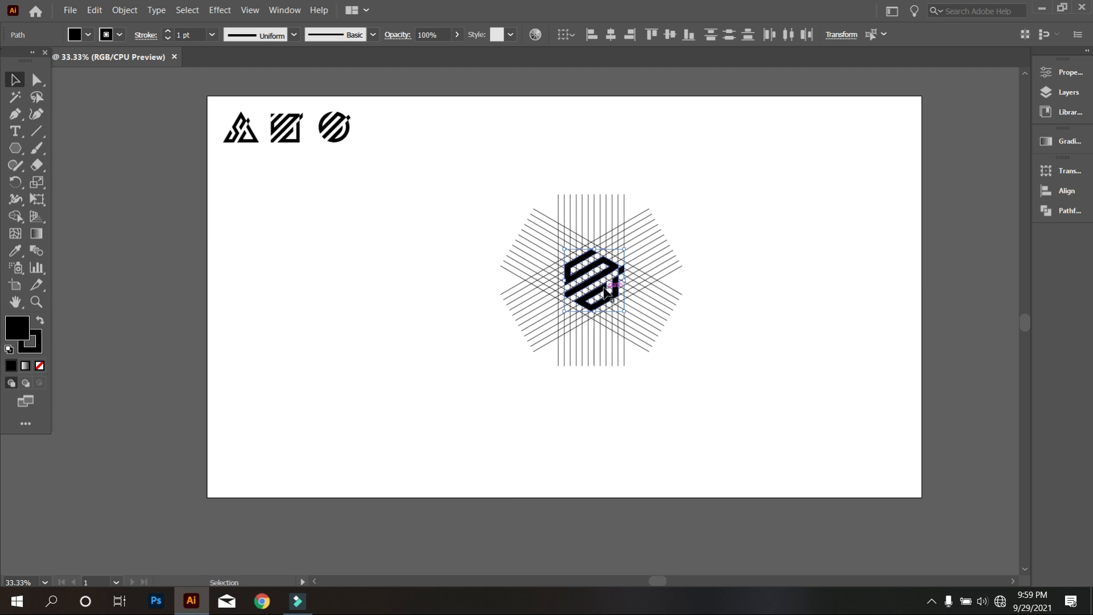
pyautogui.moveTo(378, 309); pyautogui.dragTo(378, 309)
pyautogui.click(453, 366)
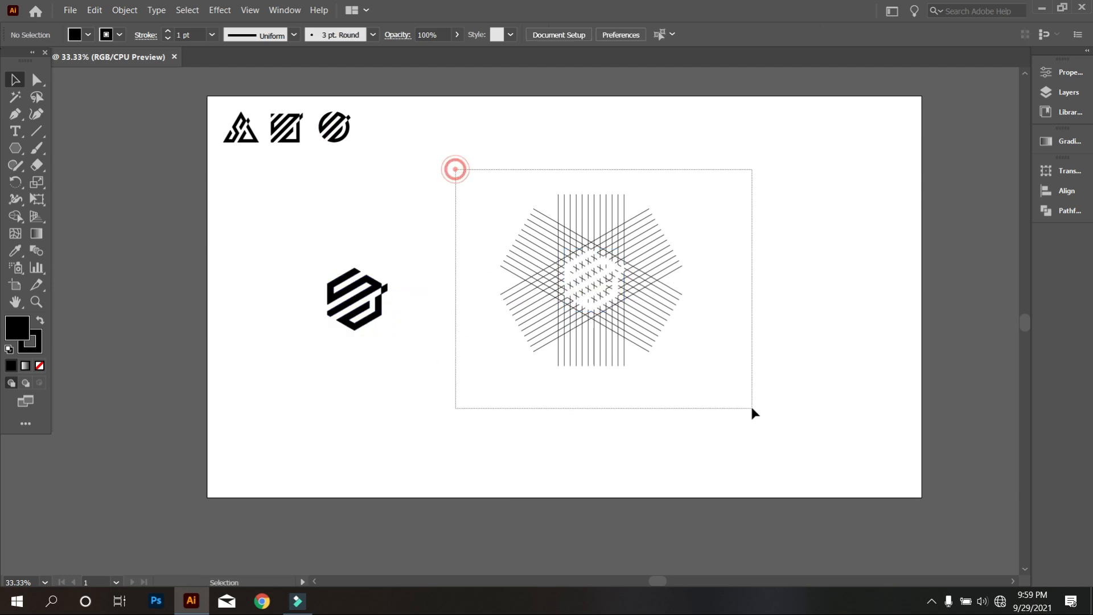
# Delete the leftover grid lines and group the pieces of the hexagonal logo.
pyautogui.moveTo(752, 409); pyautogui.dragTo(752, 409)
pyautogui.press('Delete')
pyautogui.moveTo(556, 390); pyautogui.dragTo(323, 266)
pyautogui.rightClick(391, 249)
pyautogui.click(475, 325)
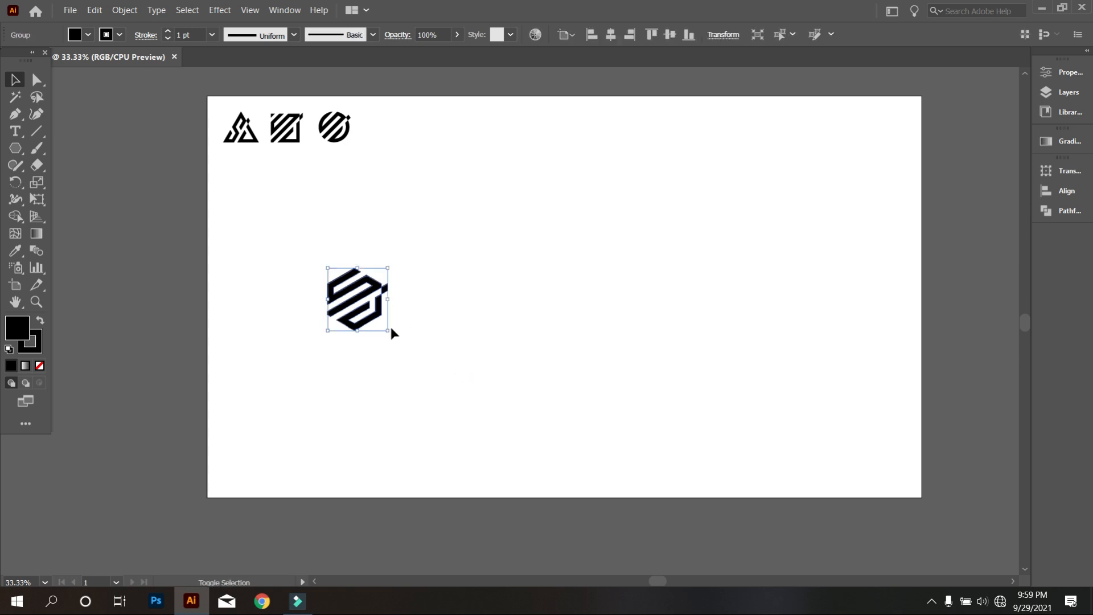
# Scale down the hexagonal logo, place it in a row after the three other logos, and move the row toward the artboard's middle.
pyautogui.moveTo(388, 330); pyautogui.dragTo(359, 301)
pyautogui.moveTo(478, 226); pyautogui.dragTo(227, 103)
pyautogui.moveTo(393, 136); pyautogui.dragTo(646, 316)
pyautogui.click(621, 348)
pyautogui.scroll(2, 622, 348)
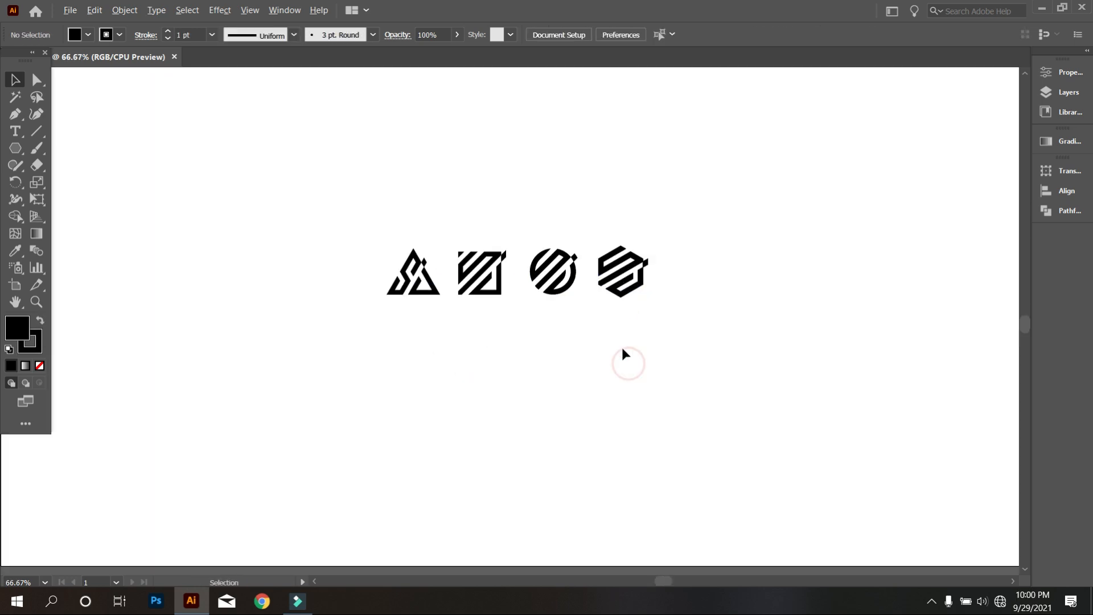
# Align the four logos along their bottom edges and adjust them to similar sizes.
pyautogui.hotkey('ctrl', 'a')
pyautogui.click(688, 35)
pyautogui.moveTo(589, 180); pyautogui.dragTo(644, 234)
pyautogui.moveTo(623, 210); pyautogui.dragTo(625, 216)
pyautogui.moveTo(716, 312); pyautogui.dragTo(271, 251)
pyautogui.moveTo(659, 327); pyautogui.dragTo(283, 207)
# Fine-tune the logos in the row and distribute all four horizontally by their left edges.
pyautogui.scroll(2, 363, 215)
pyautogui.moveTo(348, 163); pyautogui.dragTo(296, 239)
pyautogui.moveTo(321, 220); pyautogui.dragTo(323, 227)
pyautogui.click(380, 246)
pyautogui.scroll(-3, 380, 246)
pyautogui.moveTo(744, 373); pyautogui.dragTo(370, 230)
pyautogui.click(769, 35)
pyautogui.click(528, 364)
# Enlarge the row of four logos so it spans about half the artboard's width around its middle.
pyautogui.scroll(-1, 527, 364)
pyautogui.scroll(3, 483, 231)
pyautogui.scroll(-5, 483, 230)
pyautogui.moveTo(442, 228); pyautogui.dragTo(612, 310)
pyautogui.moveTo(595, 293); pyautogui.dragTo(658, 317)
pyautogui.click(658, 342)
pyautogui.scroll(1, 69, 165)
# Draw a black rectangle covering the whole artboard and send it behind the logos.
pyautogui.moveTo(15, 148); pyautogui.dragTo(68, 149)
pyautogui.moveTo(272, 138); pyautogui.dragTo(808, 439)
pyautogui.rightClick(672, 283)
pyautogui.moveTo(744, 507)
pyautogui.click(836, 550)
# Select the four logos on the black background and set their fill to white.
pyautogui.click(495, 294)
pyautogui.keyDown('shift'); pyautogui.click(549, 285); pyautogui.keyUp('shift')
pyautogui.keyDown('shift'); pyautogui.click(635, 293); pyautogui.keyUp('shift')
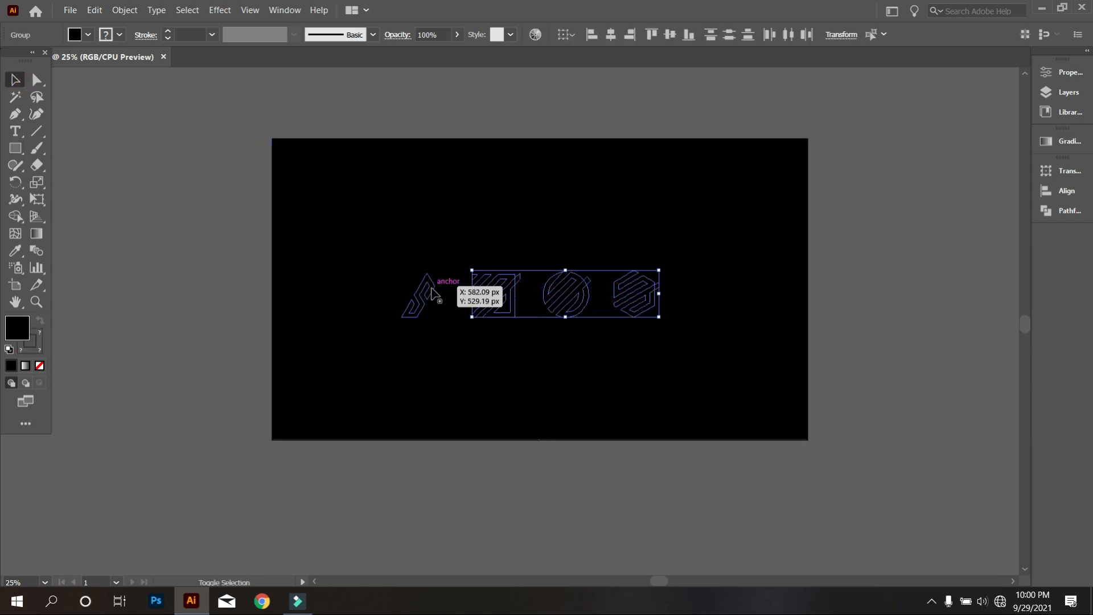
pyautogui.click(87, 34)
pyautogui.click(30, 60)
pyautogui.click(188, 170)
# Lock the black background rectangle behind the white logos.
pyautogui.scroll(3, 506, 292)
pyautogui.scroll(-1, 569, 353)
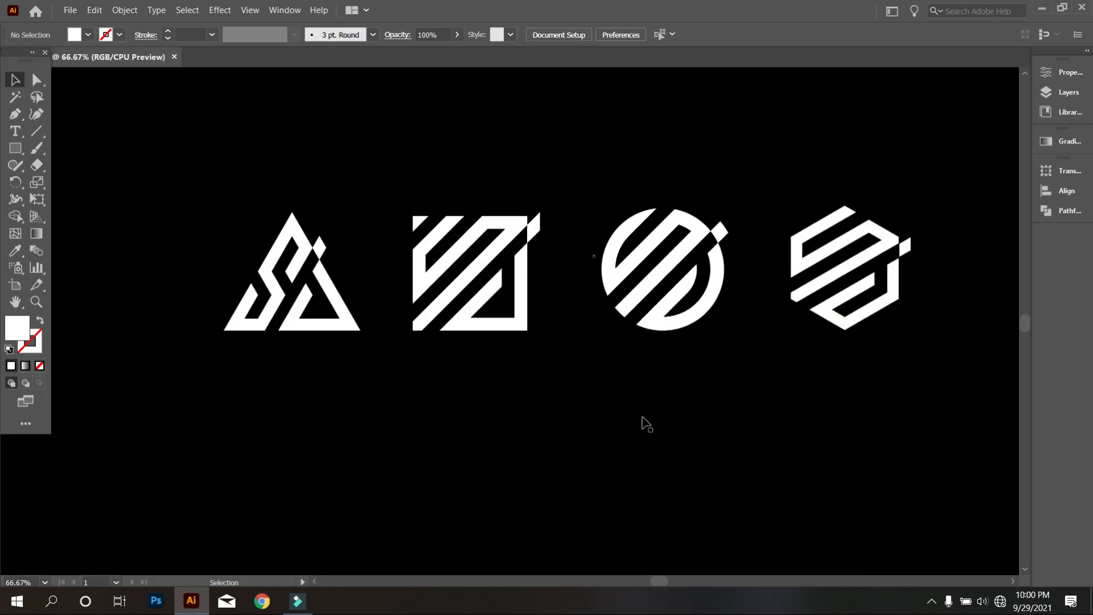
pyautogui.click(632, 409)
pyautogui.hotkey('ctrl', '2')
pyautogui.scroll(5, 631, 403)
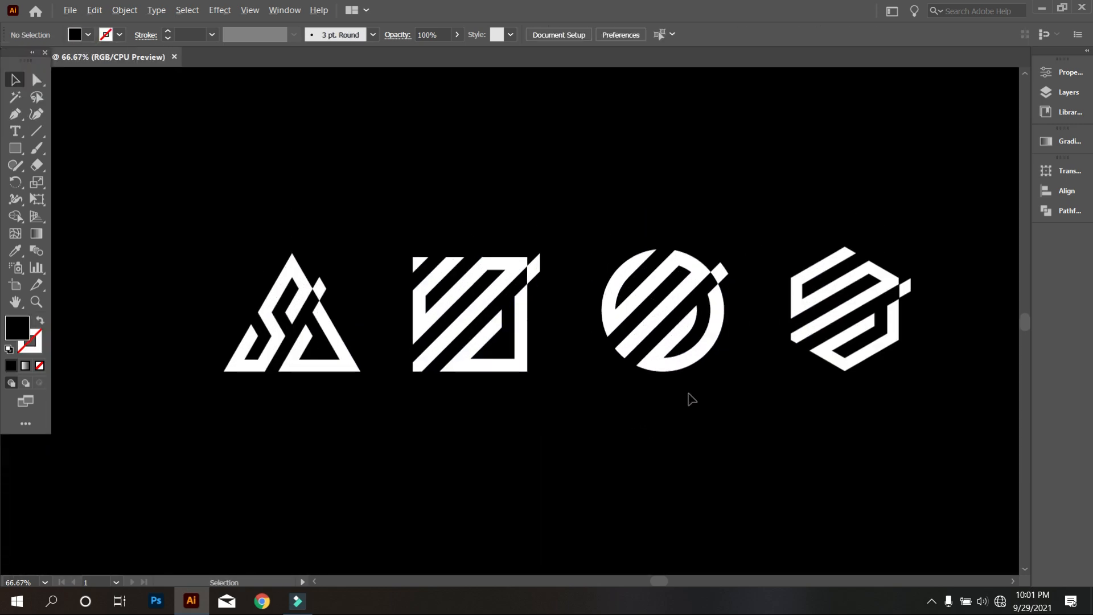
pyautogui.scroll(1, 667, 427)
pyautogui.scroll(-1, 660, 430)
pyautogui.moveTo(796, 418); pyautogui.dragTo(742, 400)
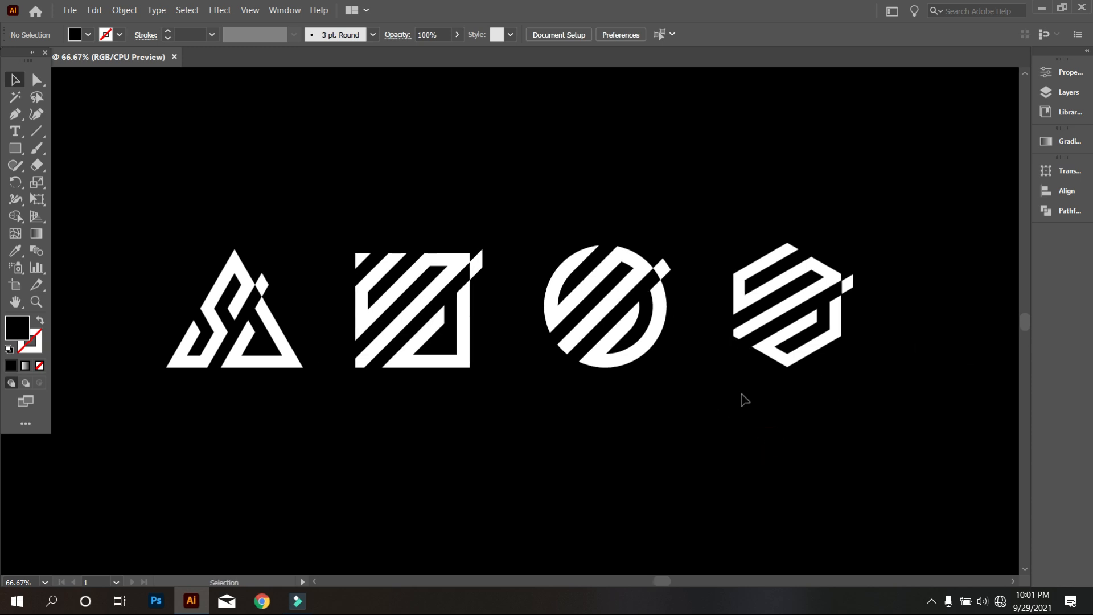